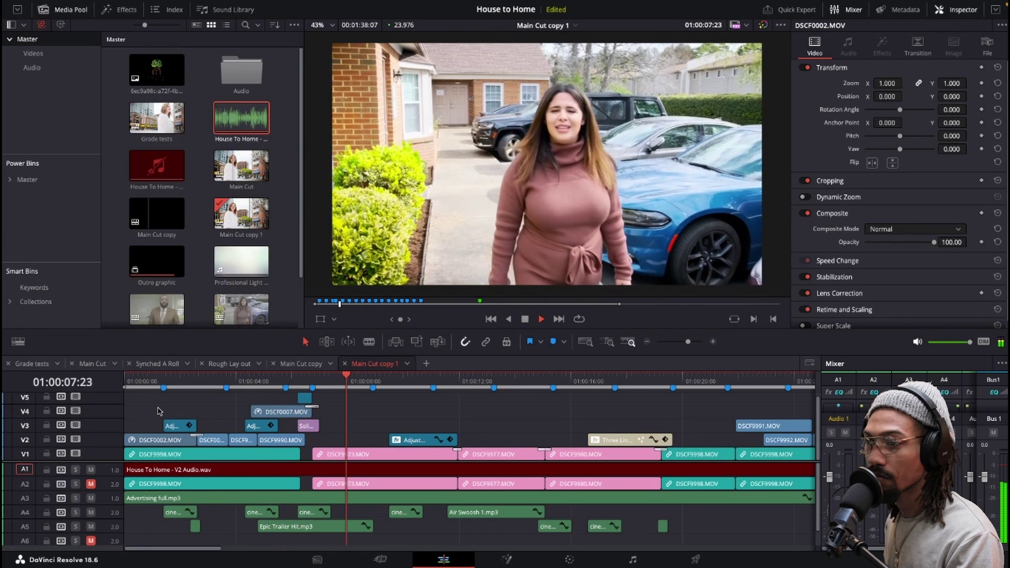
Step: Play the opening of the Main Cut copy 1 timeline through the shot change from DSCF9973 to DSCF9977
key("space")
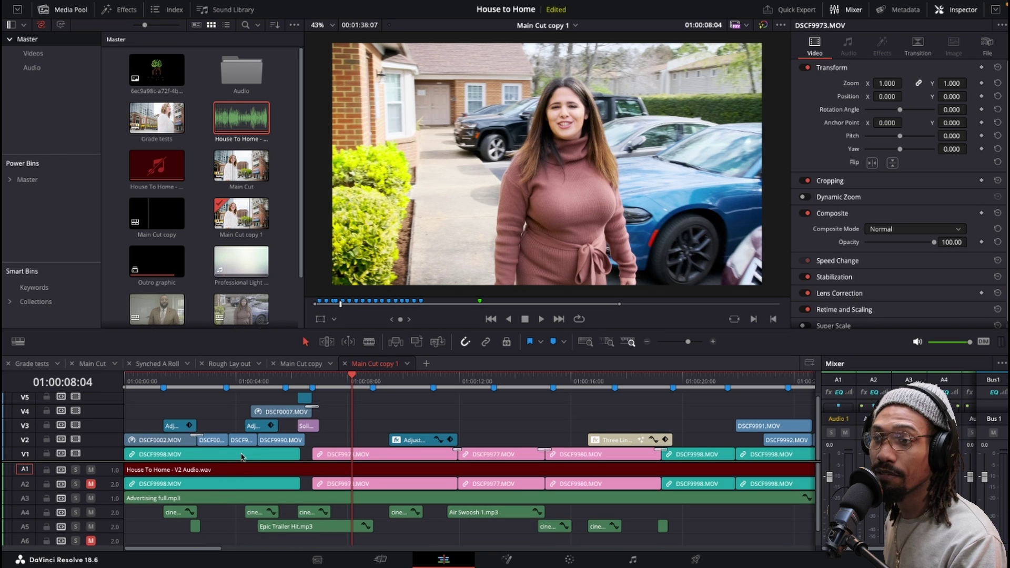
scroll(243, 460, "down", 3)
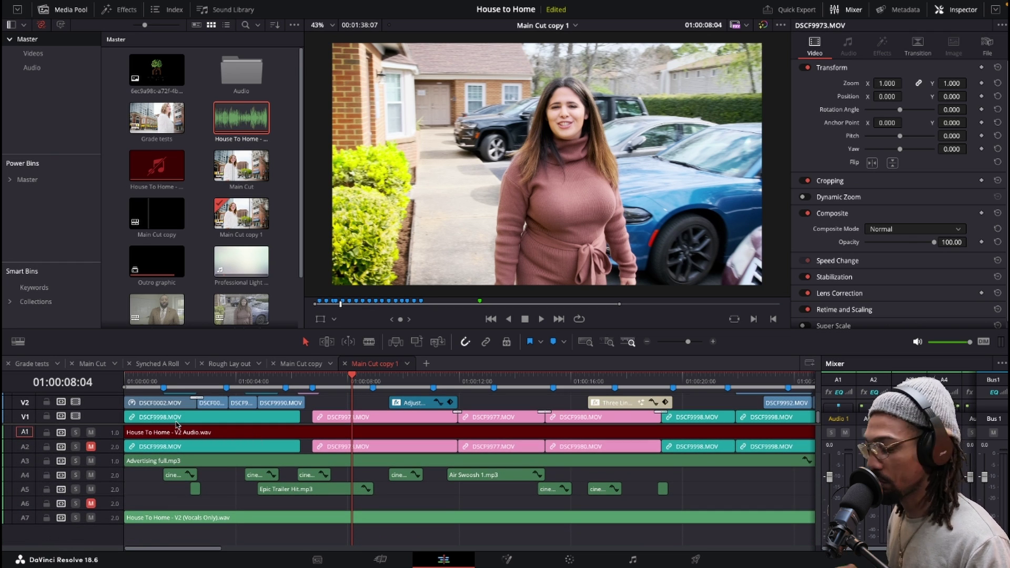
left_click_drag(148, 382, 130, 383)
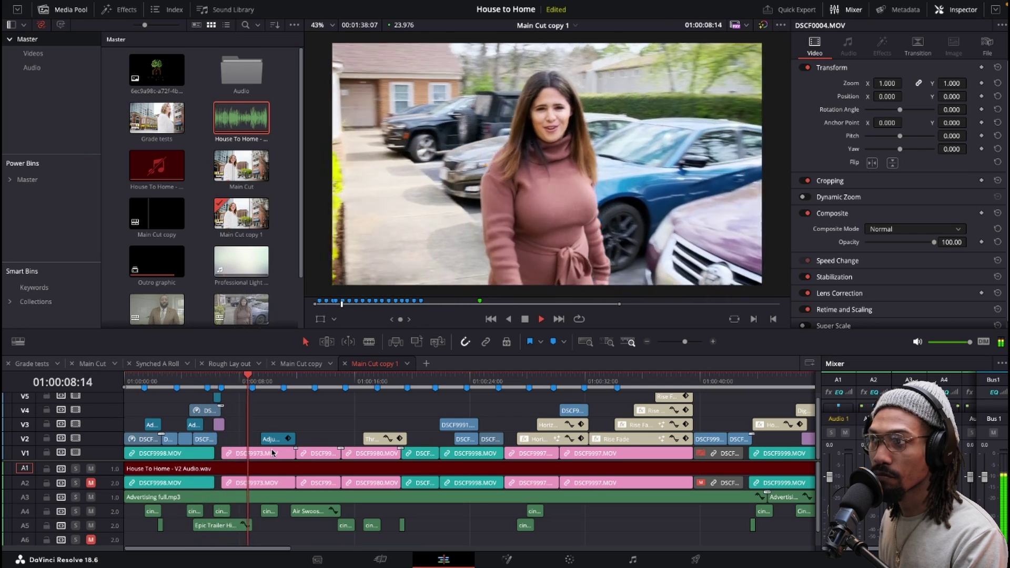
scroll(272, 453, "down", 5)
scroll(272, 453, "up", 3)
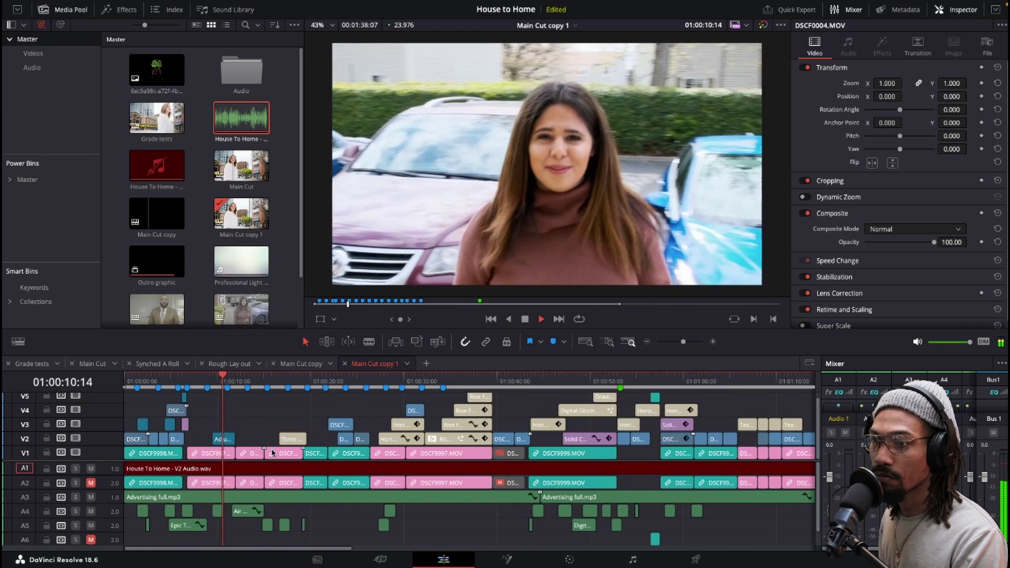
scroll(272, 453, "up", 2)
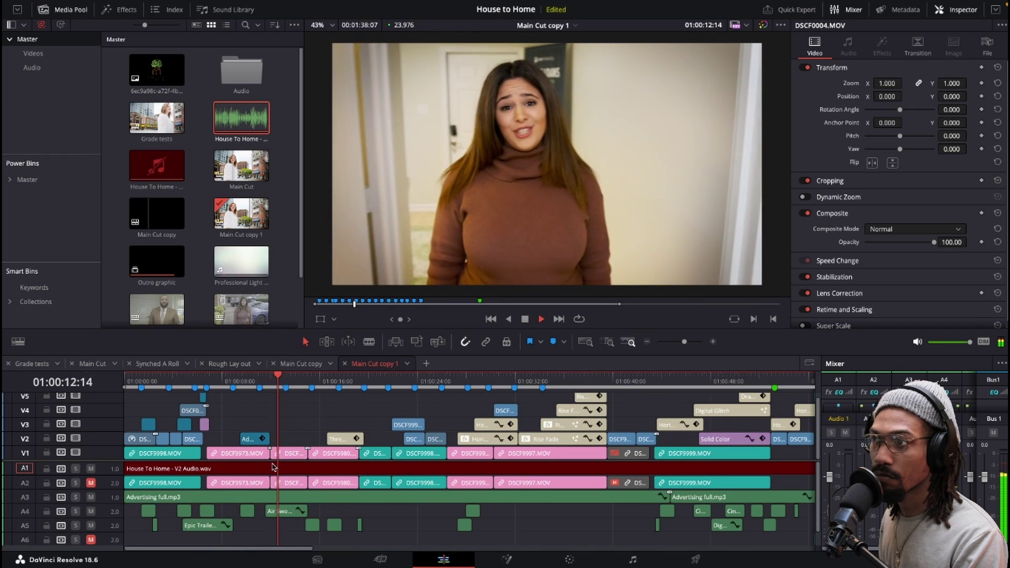
key("space")
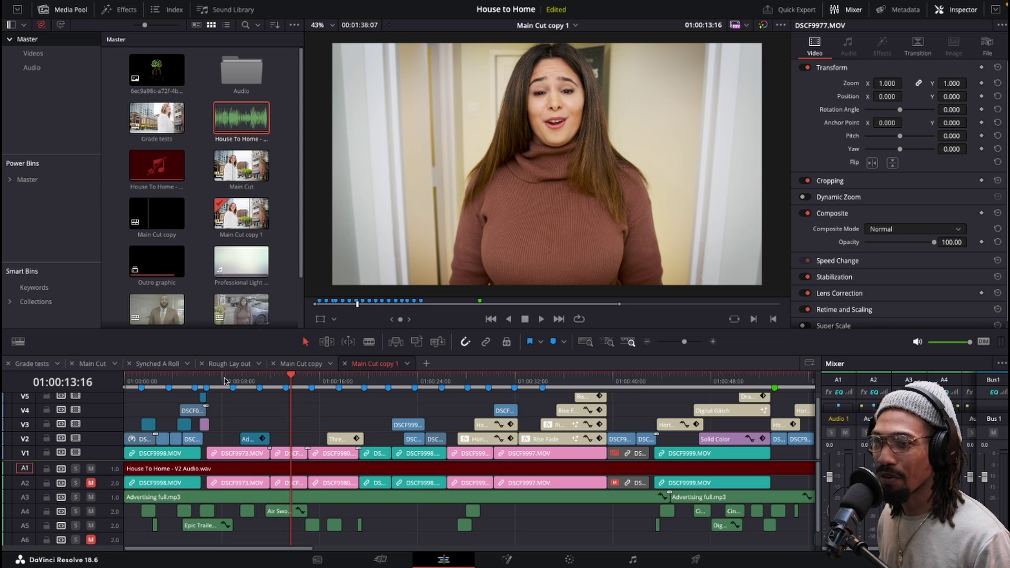
Step: Replay the section around the V2 adjustment clip to review the transition from DSCF9973 into DSCF9977
left_click(215, 379)
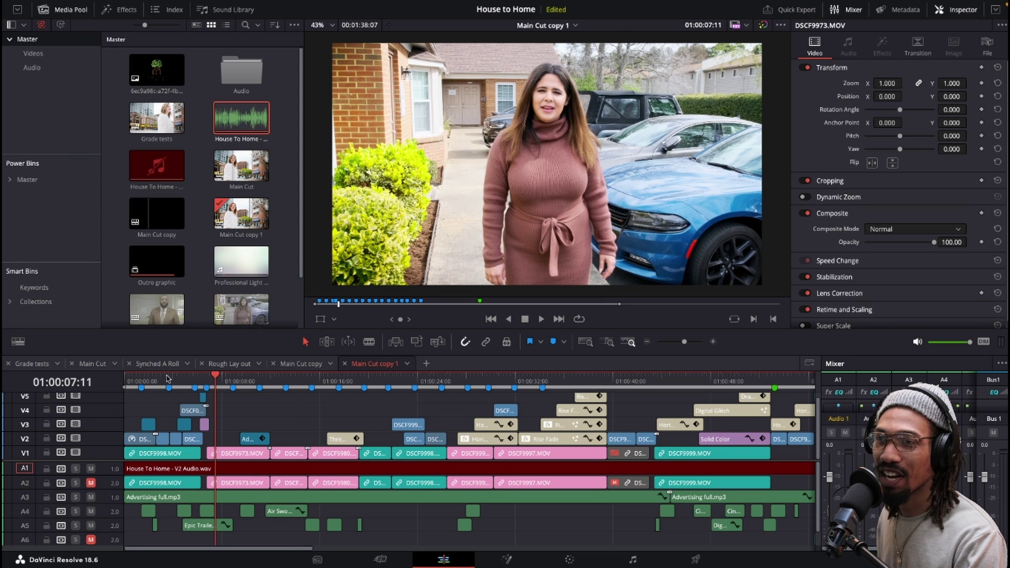
left_click_drag(125, 378, 228, 378)
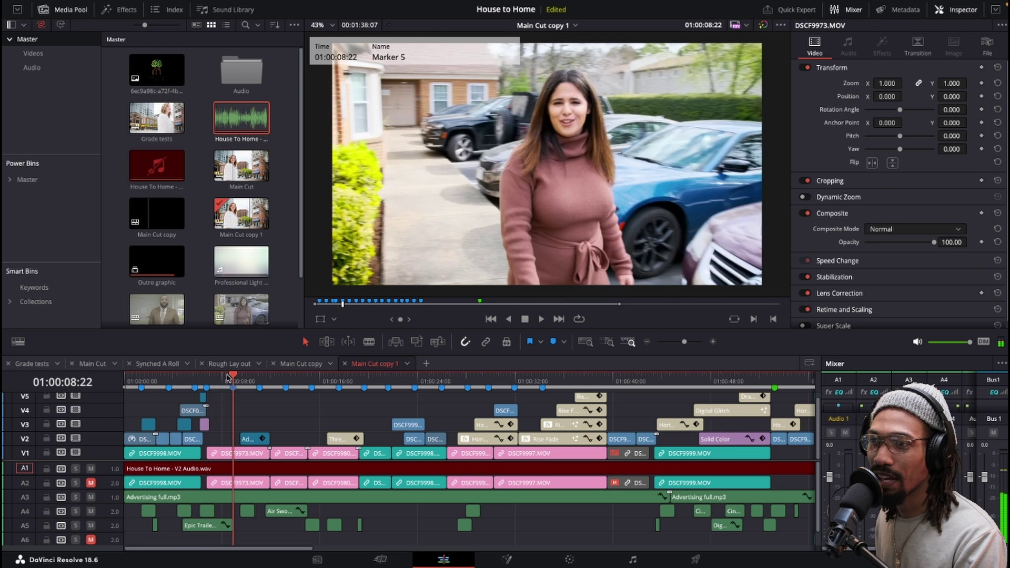
key("space")
left_click(266, 440)
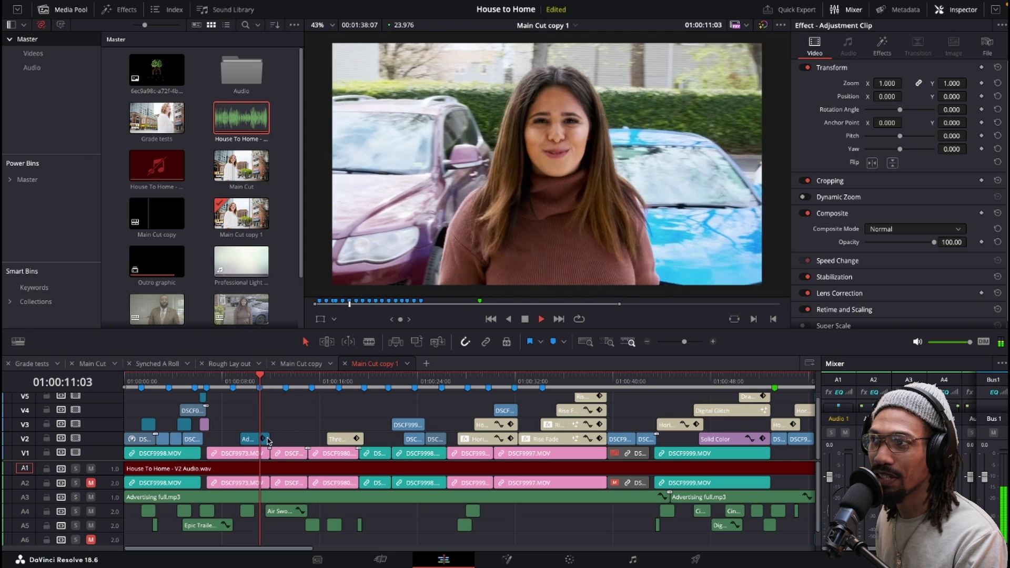
key("space")
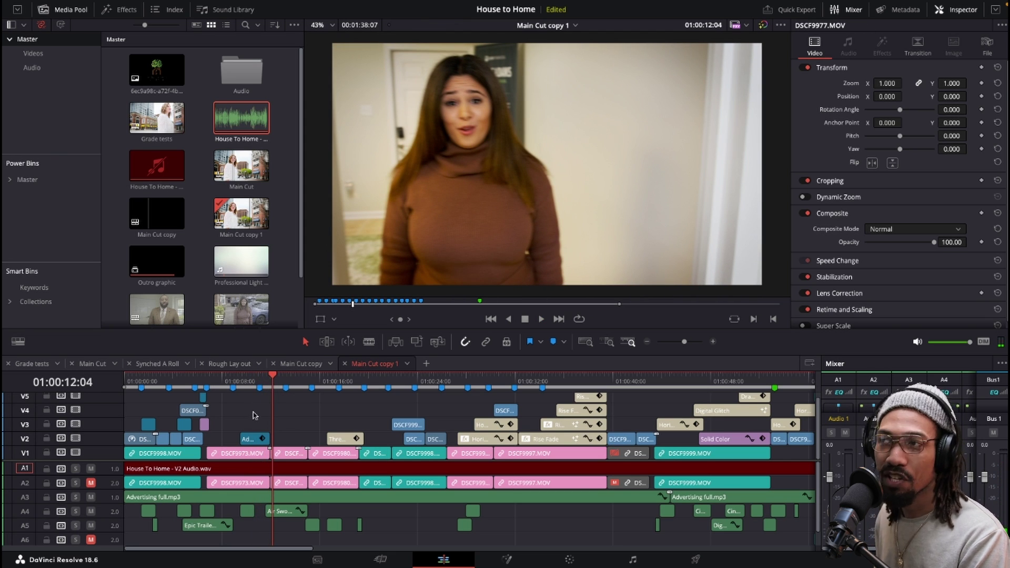
left_click(256, 379)
key("space")
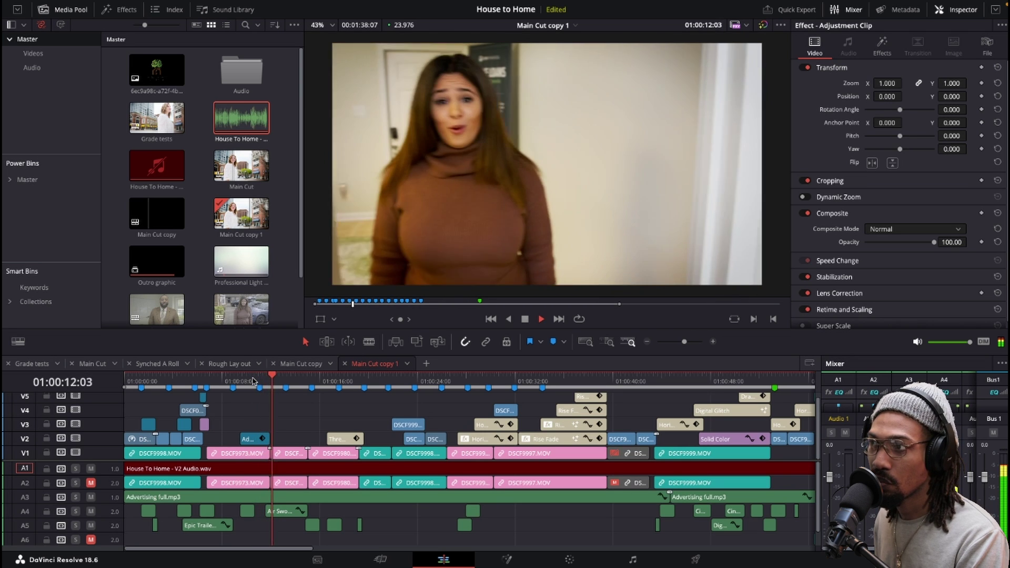
key("space")
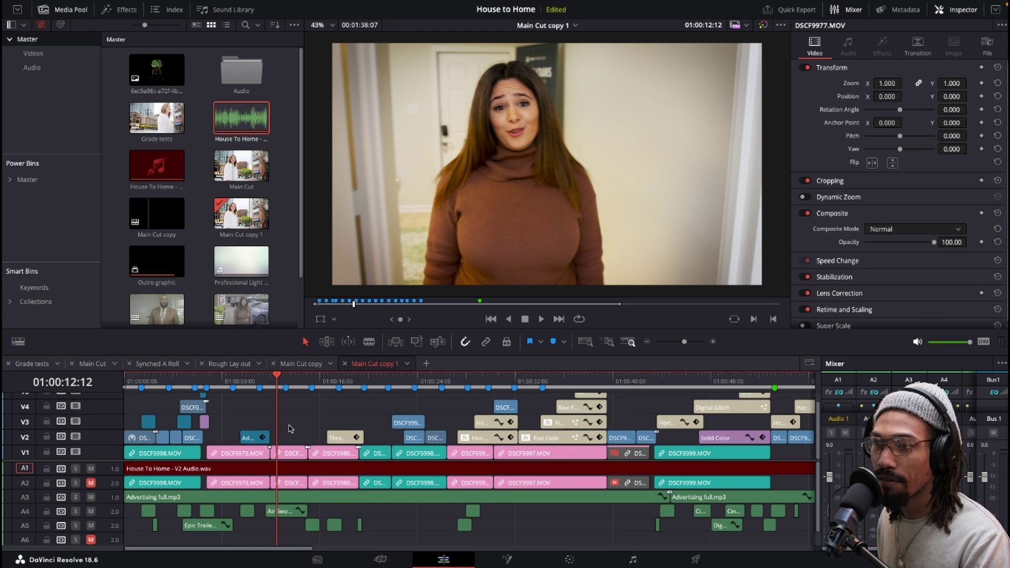
Step: Locate the Slide Down transition between DSCF0002 and DSCF0004 on Video 2 and show its settings
left_click(155, 378)
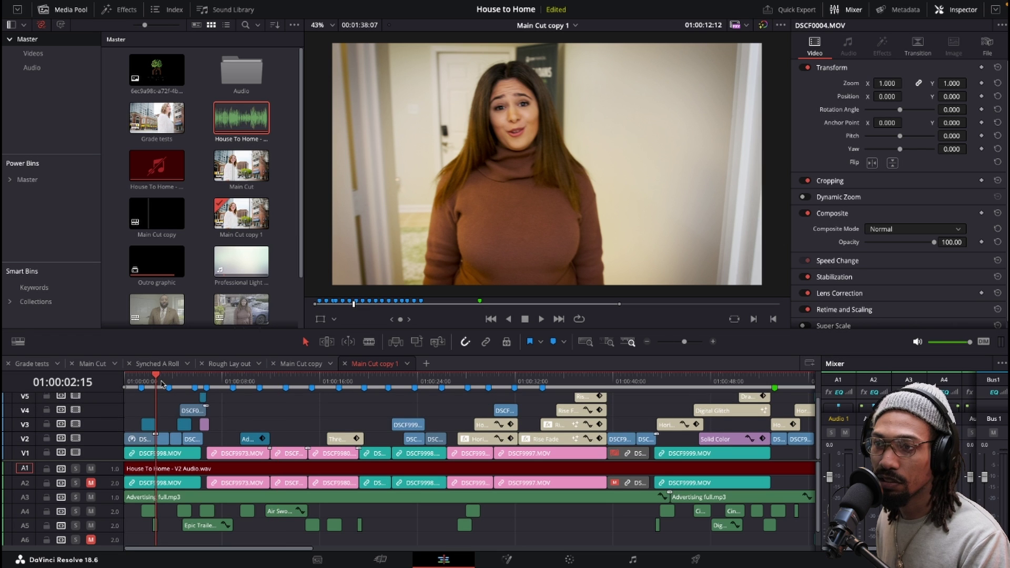
scroll(174, 420, "up", 4)
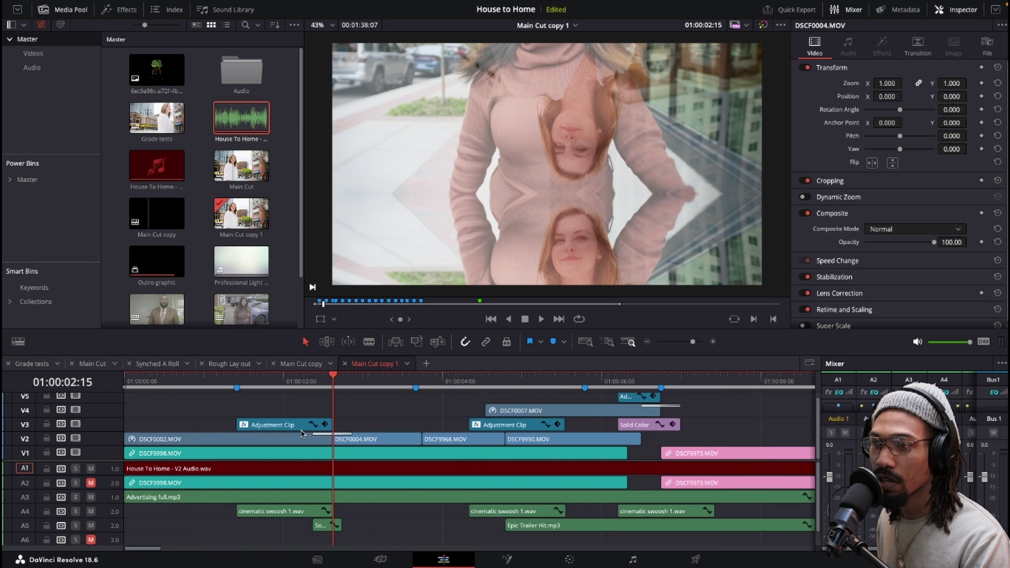
scroll(310, 430, "up", 4)
scroll(365, 435, "up", 3)
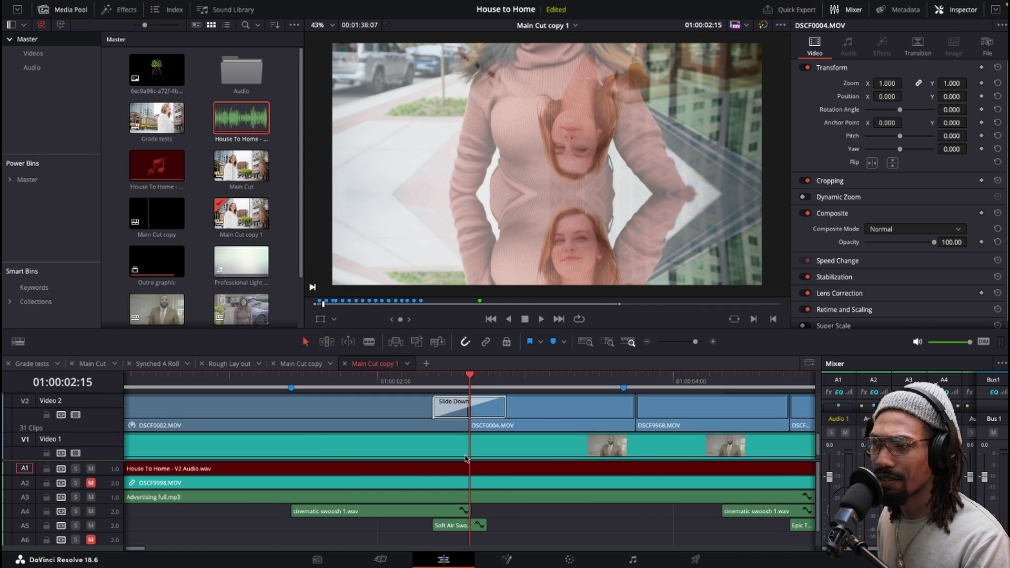
scroll(446, 451, "up", 2)
left_click(453, 443)
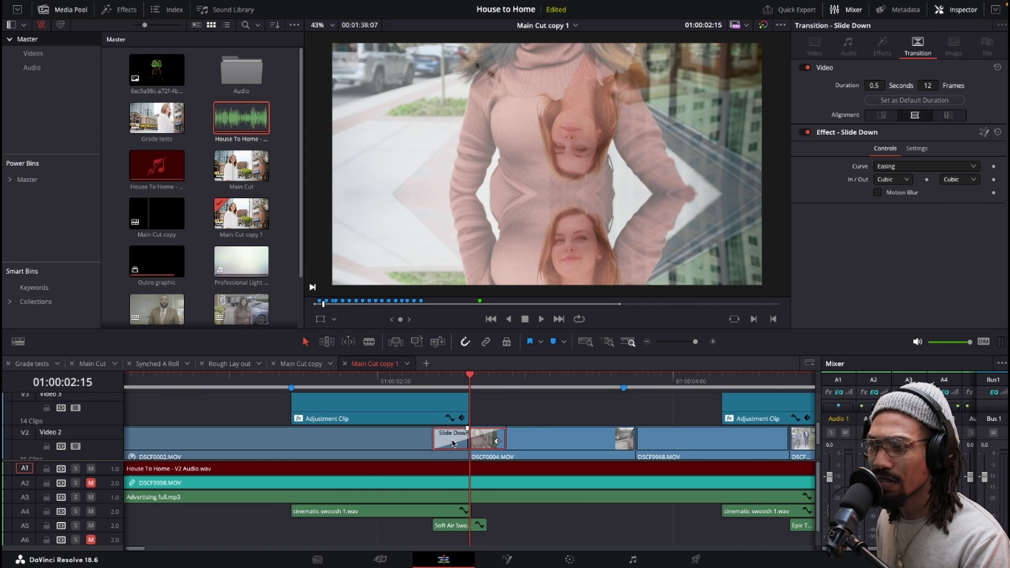
Step: Play the Slide Down transition twice from its start at 01:00:02:09
scroll(450, 436, "up", 3)
left_click(403, 379)
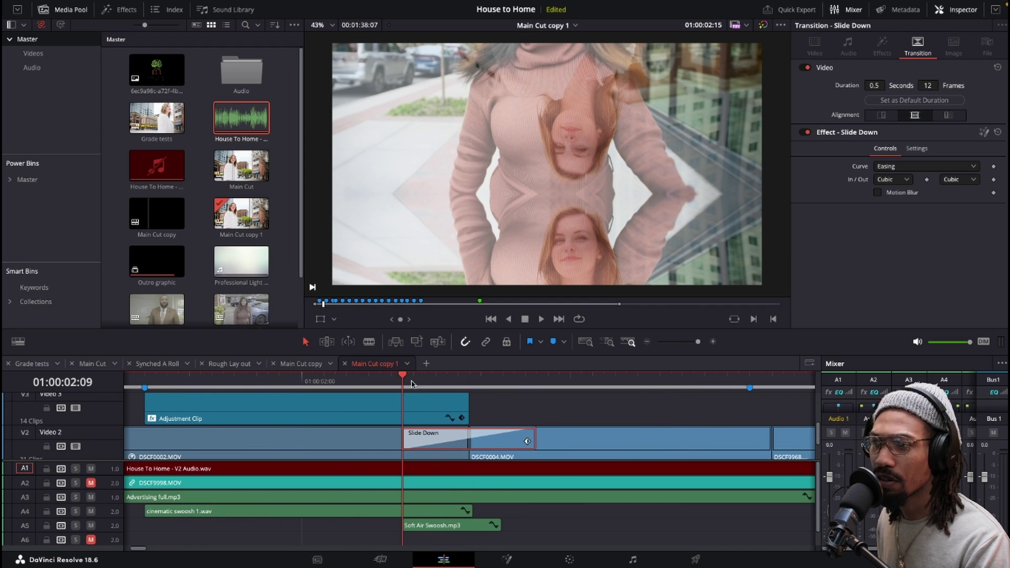
key("space")
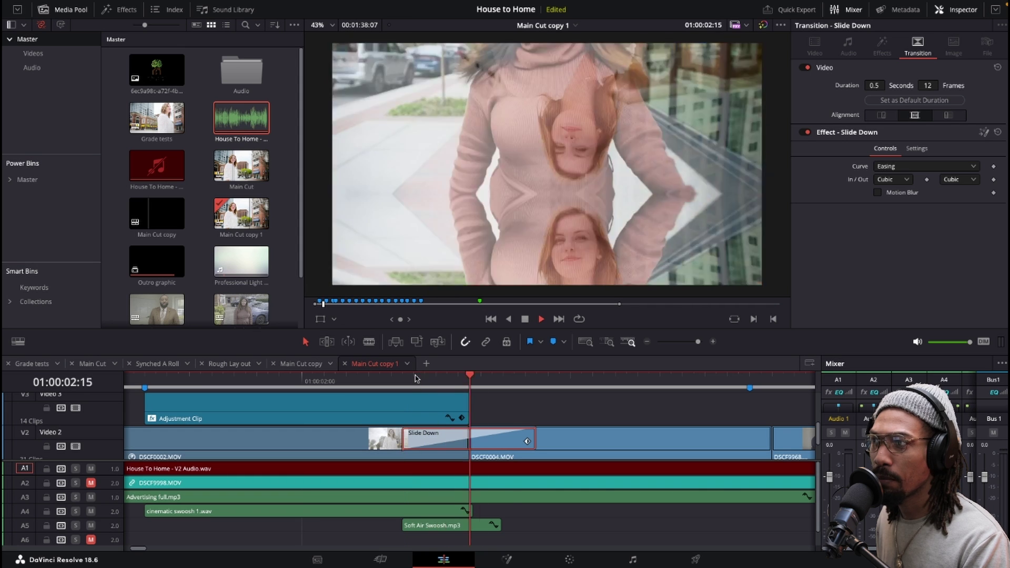
key("space")
left_click(403, 379)
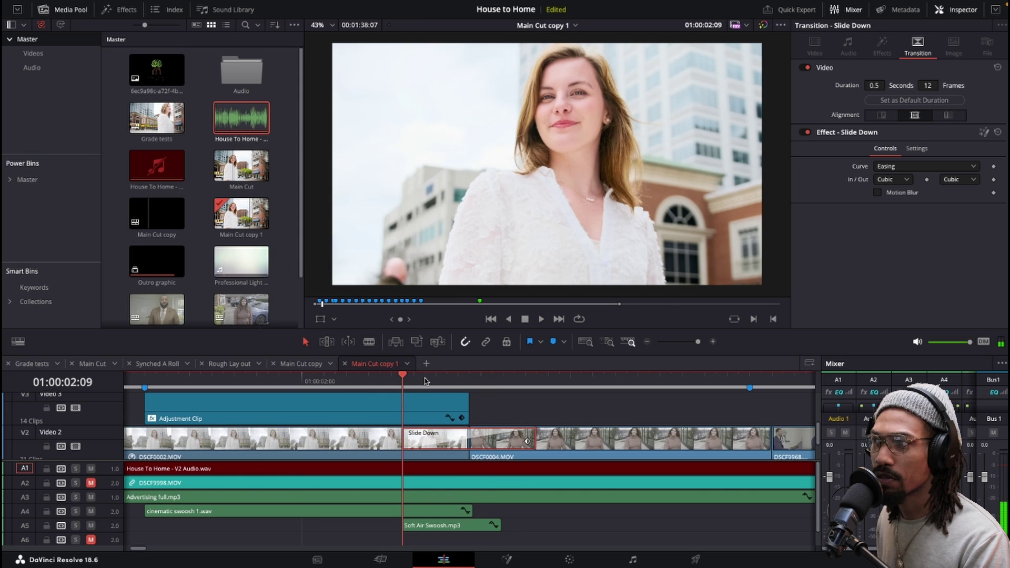
key("space")
key("space")
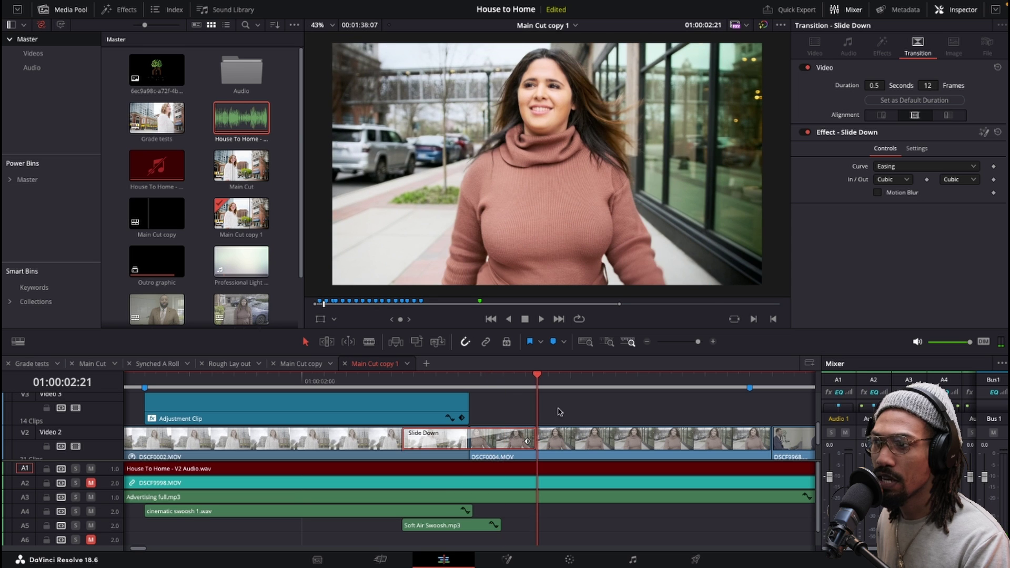
Step: Find the Slide Right transition at the end of DSCF0007 on Video 4 and play through it from 01:00:06:12
scroll(559, 411, "down", 6)
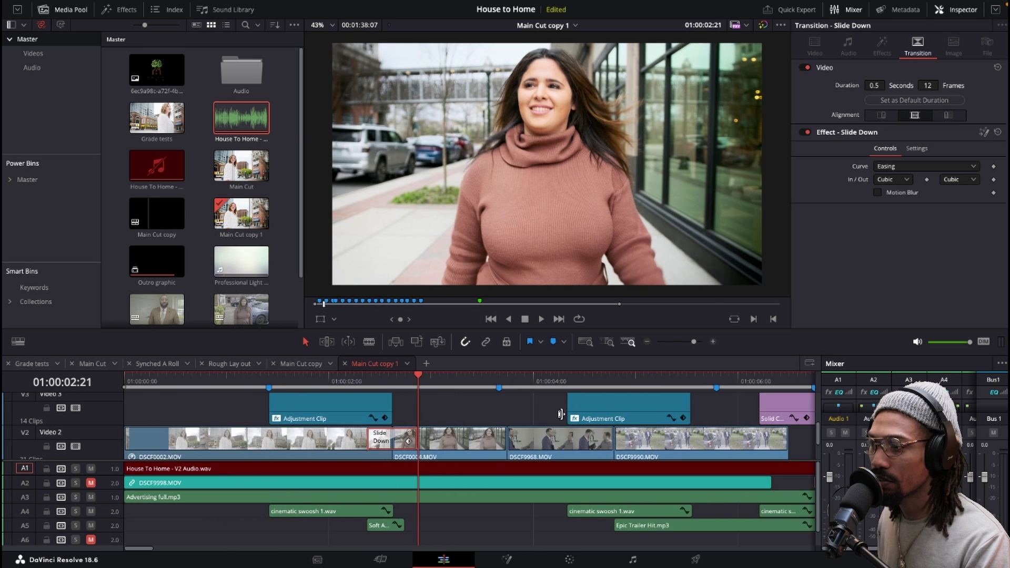
scroll(561, 414, "down", 3)
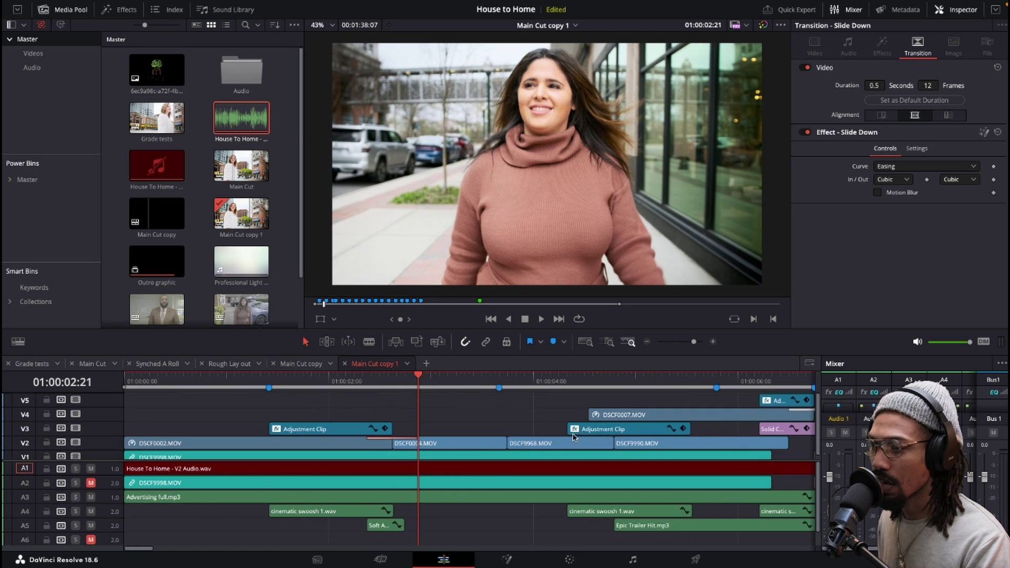
scroll(574, 437, "down", 2)
left_click(547, 383)
scroll(515, 433, "up", 4)
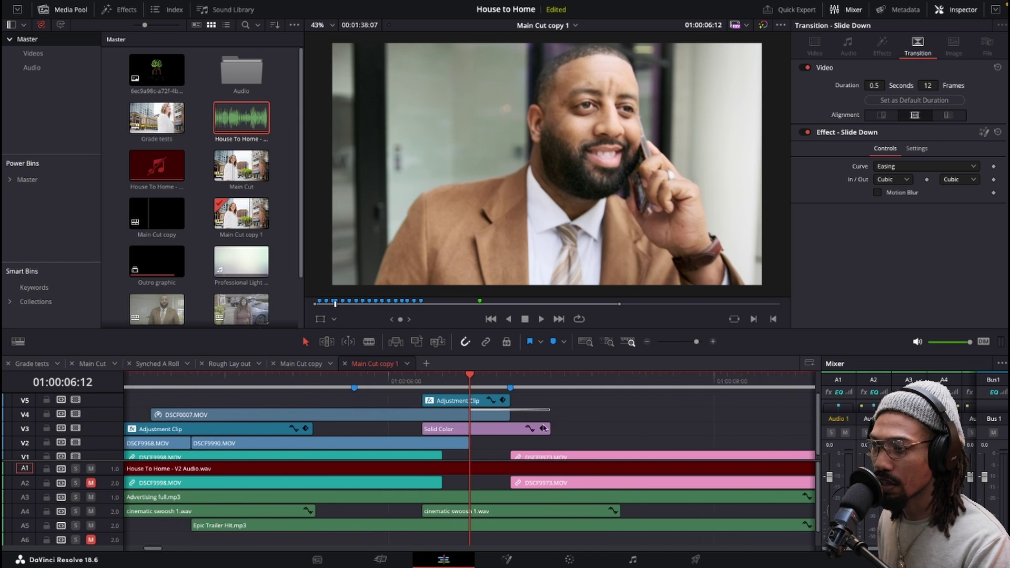
scroll(516, 432, "up", 3)
scroll(515, 433, "up", 4)
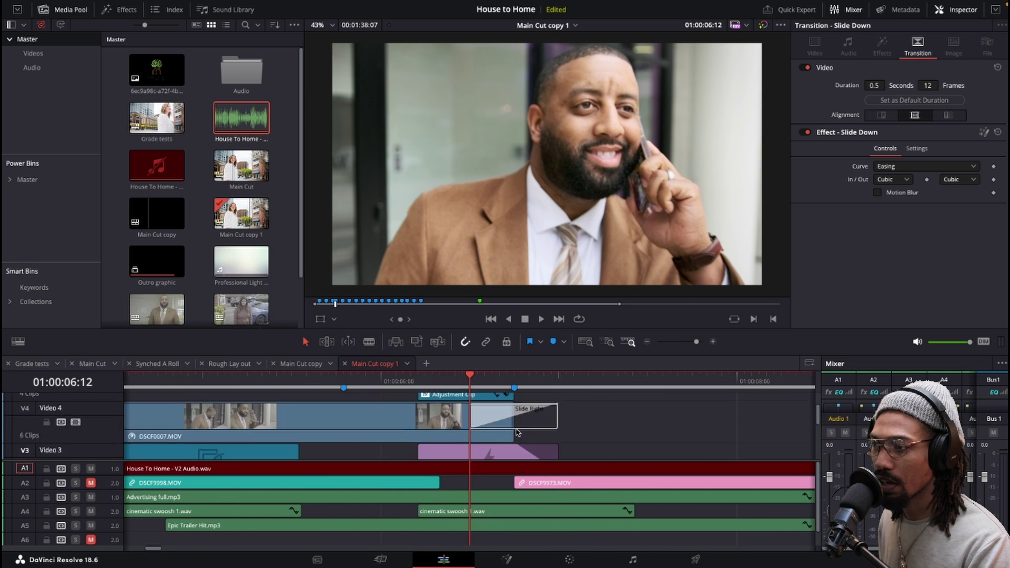
scroll(516, 431, "up", 1)
key("space")
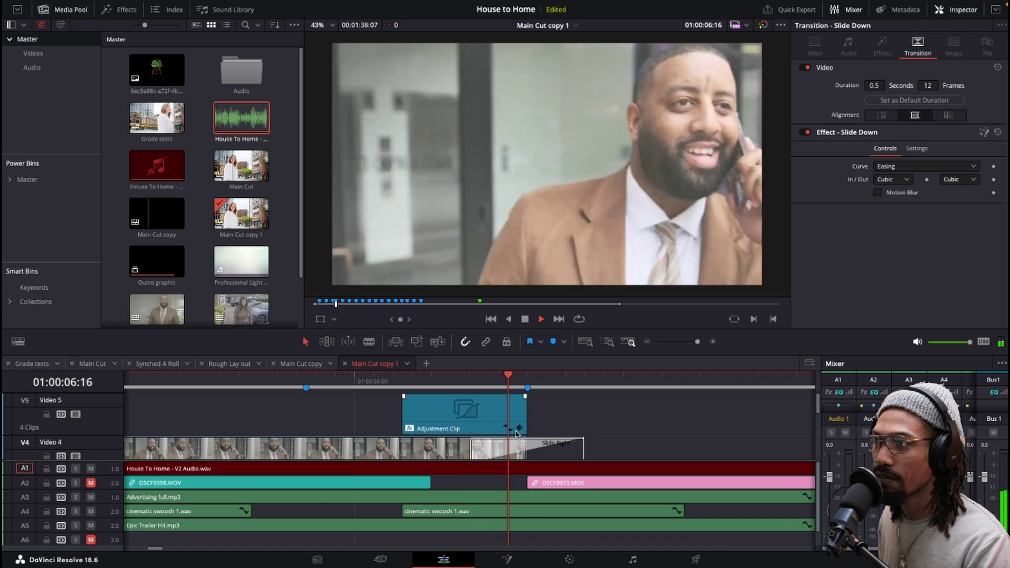
scroll(617, 454, "down", 4)
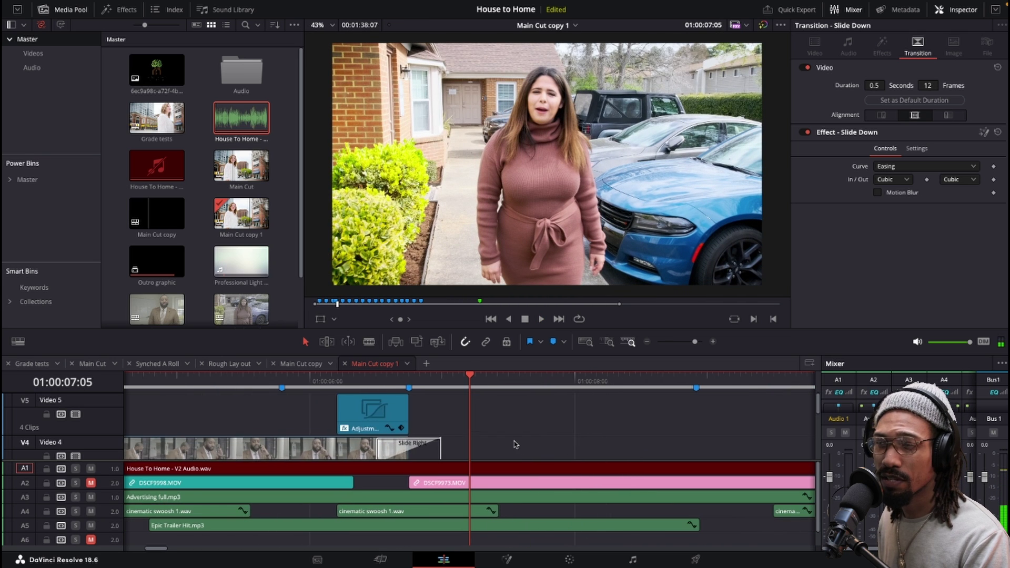
Step: Return to the cut between DSCF9973 and DSCF9977 on Video 1 and play its transition from 01:00:11:14
scroll(514, 441, "down", 3)
scroll(510, 489, "down", 1)
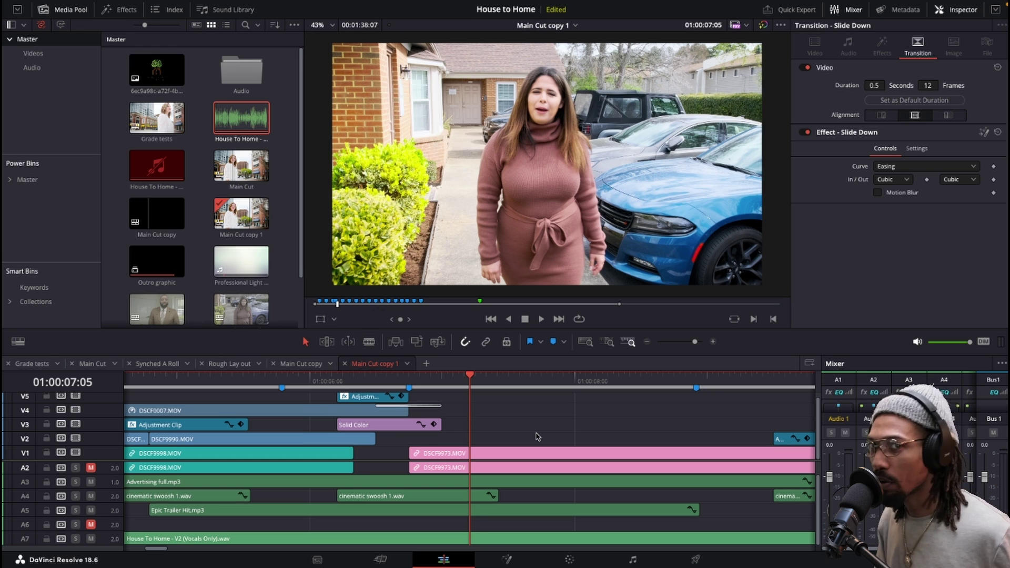
scroll(551, 437, "down", 5)
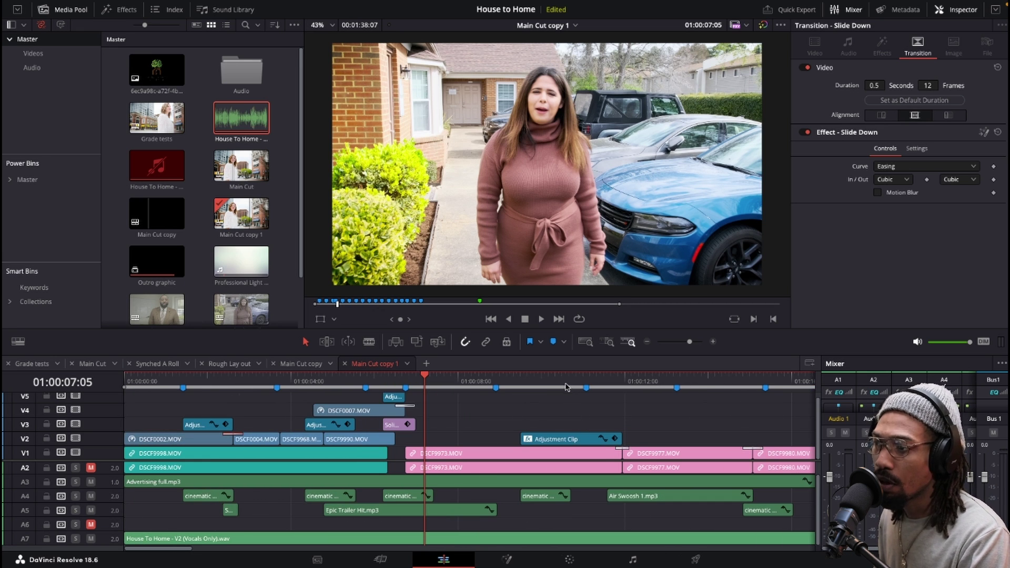
left_click_drag(569, 383, 606, 381)
key("space")
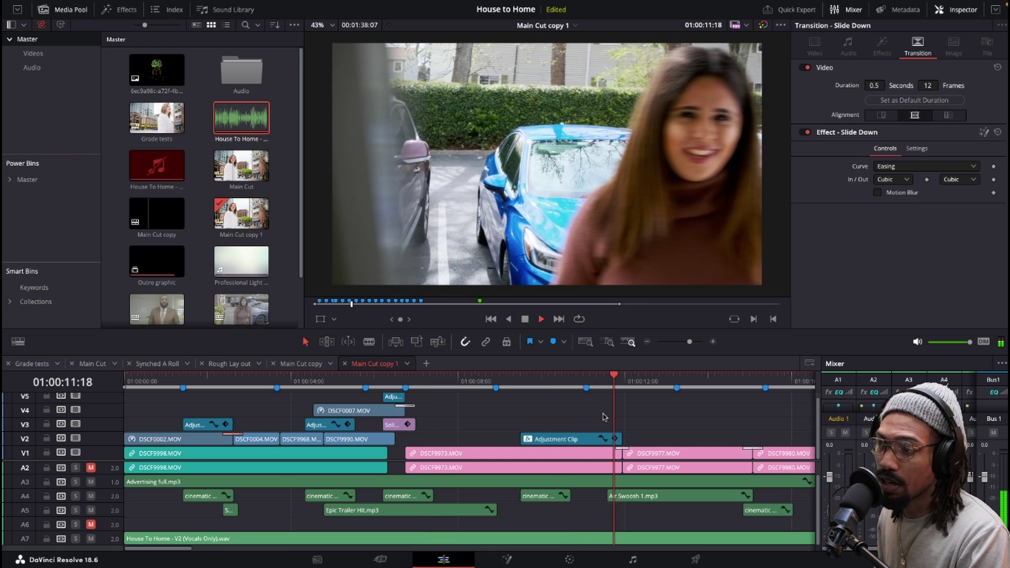
key("space")
scroll(603, 415, "up", 3)
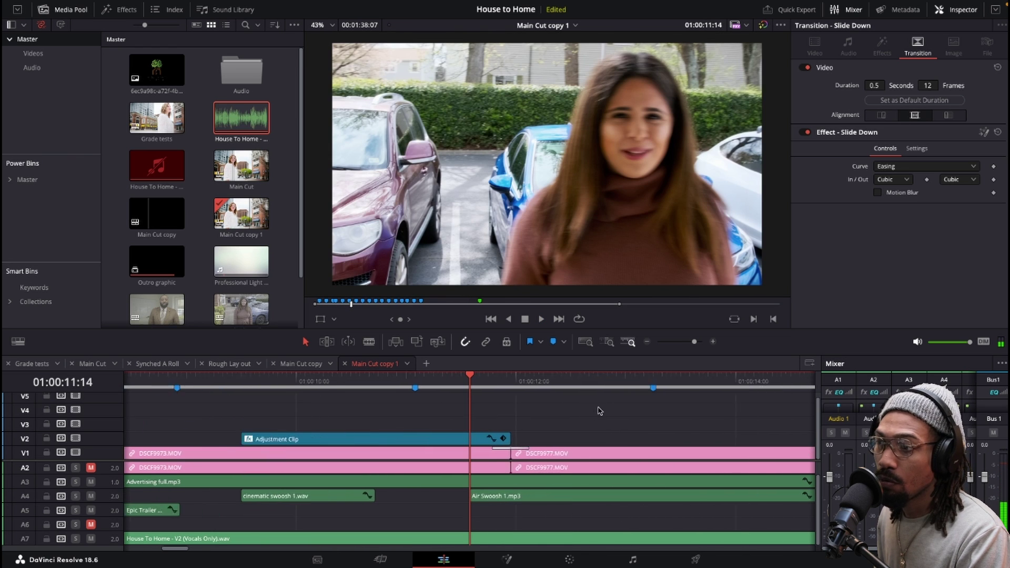
scroll(598, 411, "up", 5)
key("space")
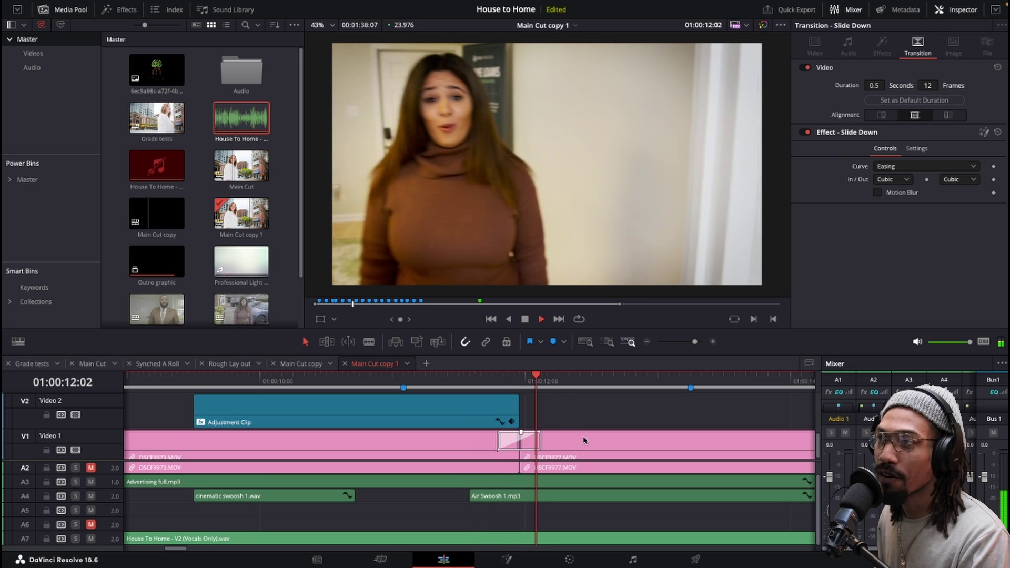
key("space")
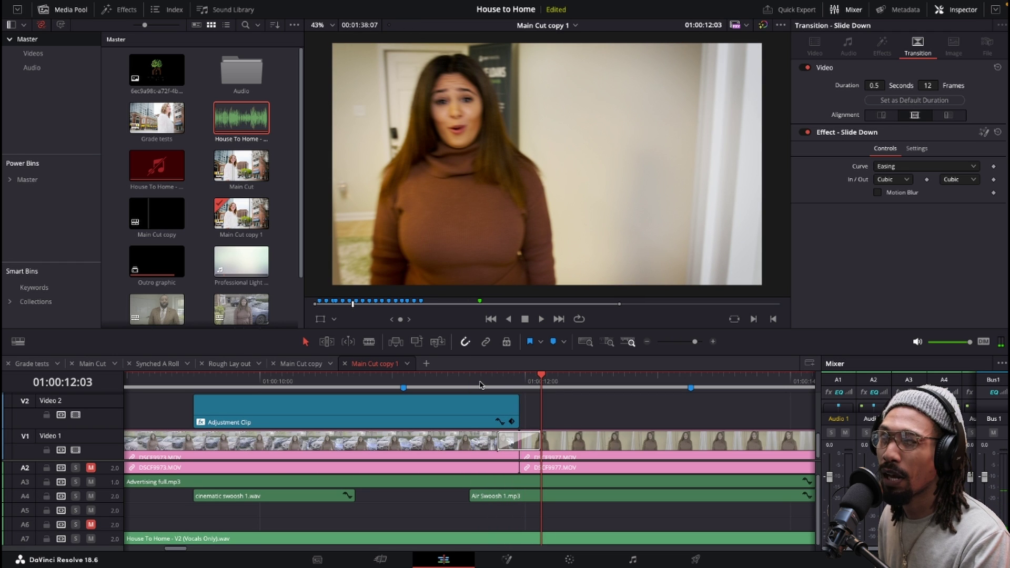
Step: Step frame by frame through the transition between DSCF9973 and DSCF9977, from 01:00:11:14 to 01:00:12:03
left_click(469, 385)
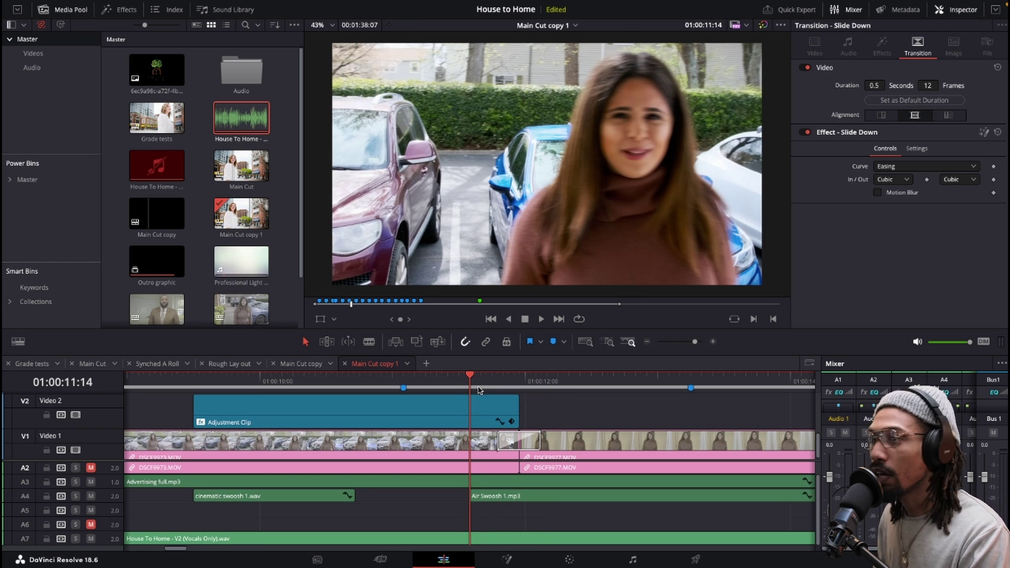
key("Right")
key("Right")
key("Right")
key("Right")
key("Right")
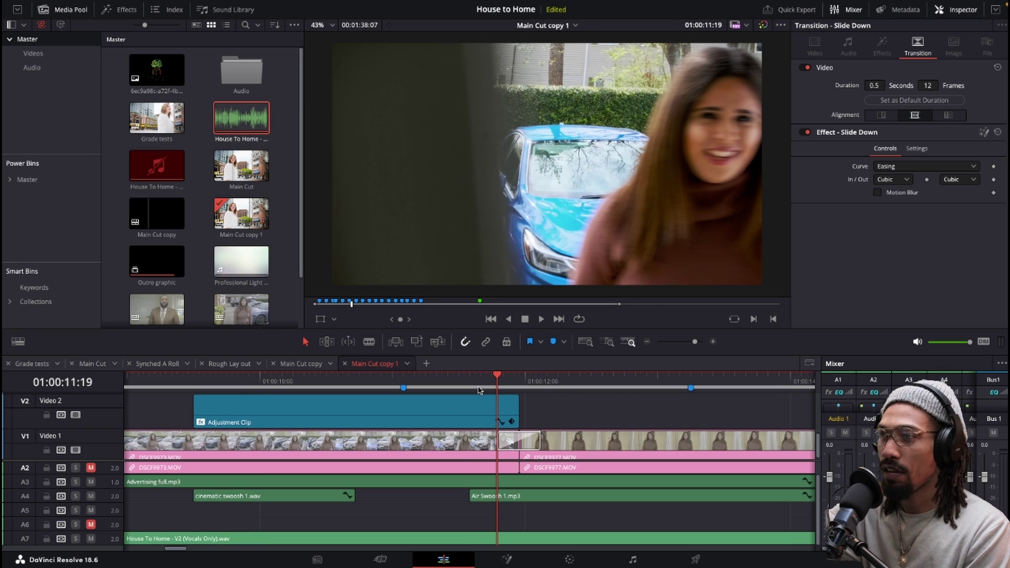
key("Right")
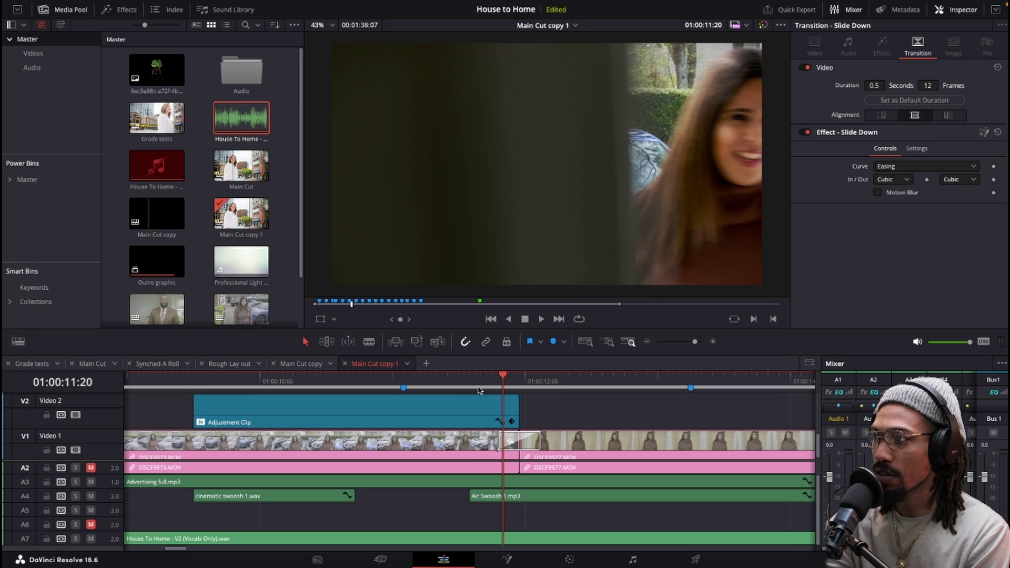
key("Right")
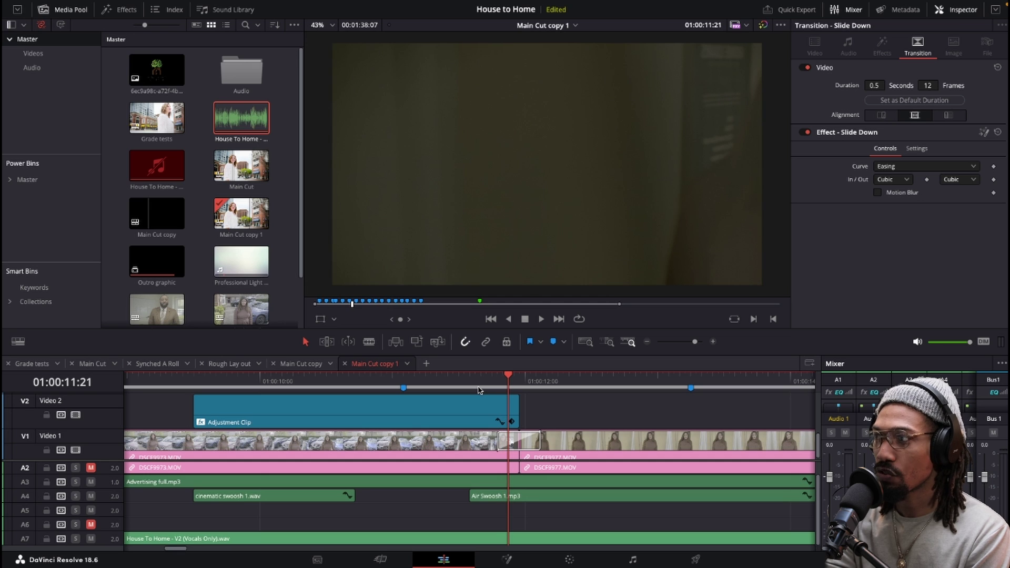
key("Right")
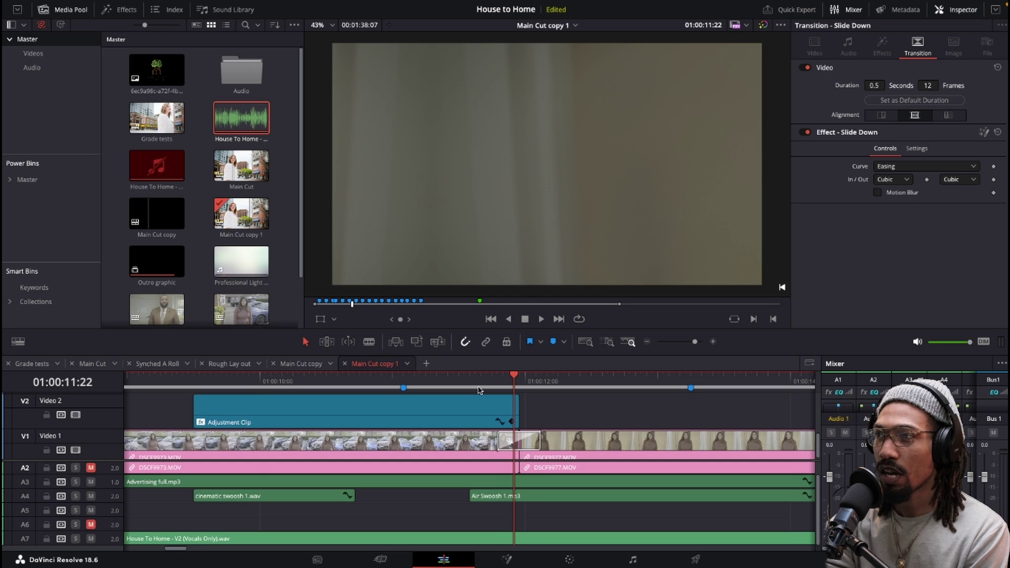
key("Right")
key("Right")
key("Right")
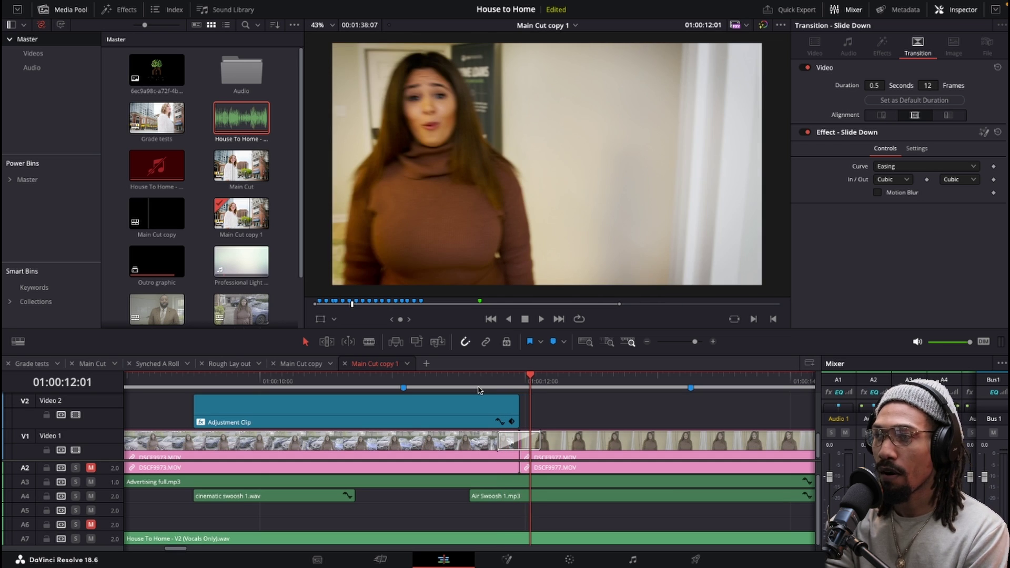
key("Right")
key("Right")
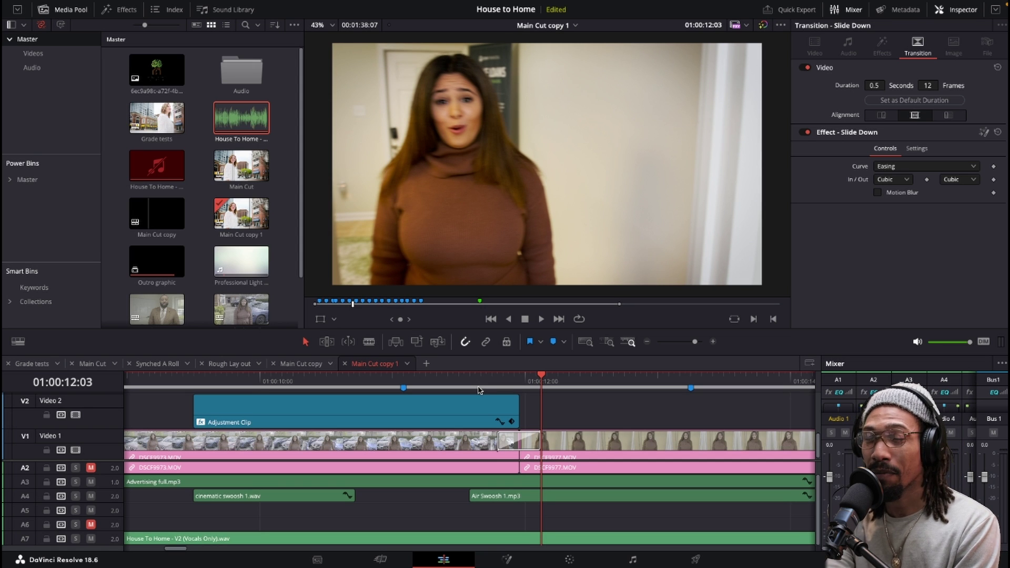
Step: Return to 01:00:11:19 and play the Slide Right transition between DSCF9973 and DSCF9977 on Video 1
key("Left")
key("Left")
key("Left")
key("Left")
key("Left")
key("Left")
key("Left")
key("Left")
key("Left")
key("Left")
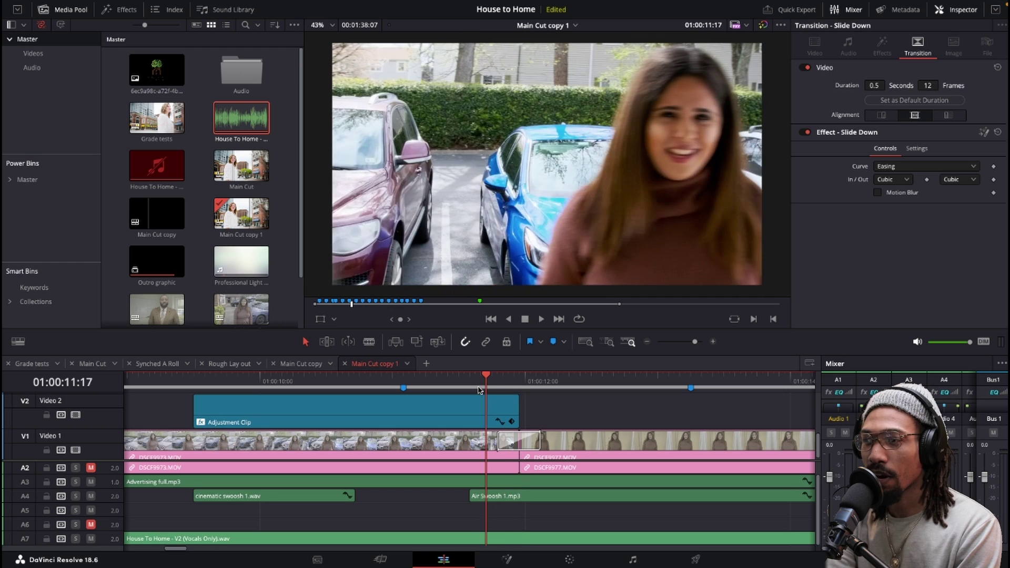
key("Right")
key("Right")
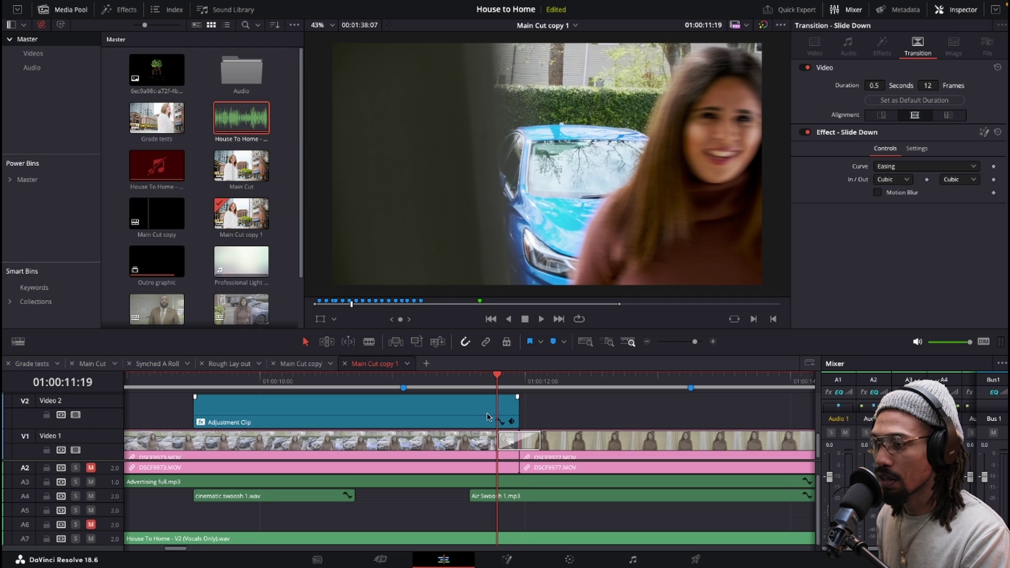
scroll(487, 417, "up", 2)
scroll(537, 430, "up", 3)
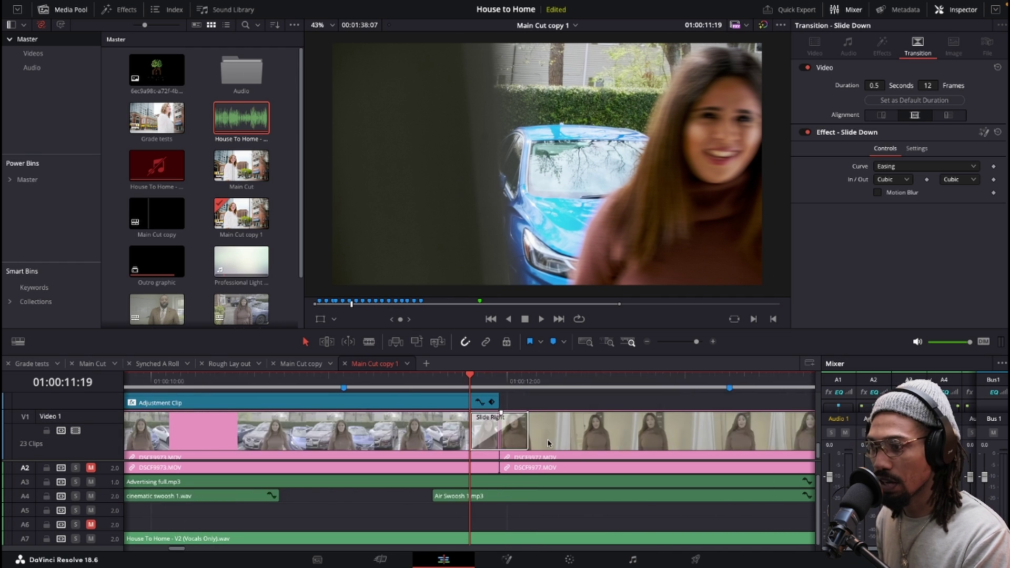
key("space")
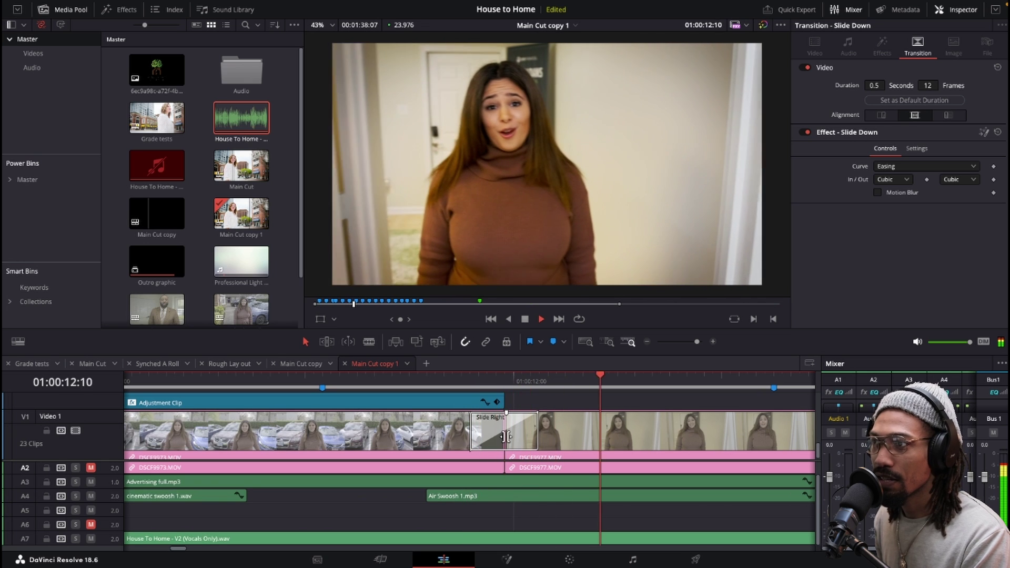
key("space")
Step: Find the Pan Right transition between DSCF9977 and DSCF9980 on Video 1 and play through it from its start
scroll(499, 436, "down", 3)
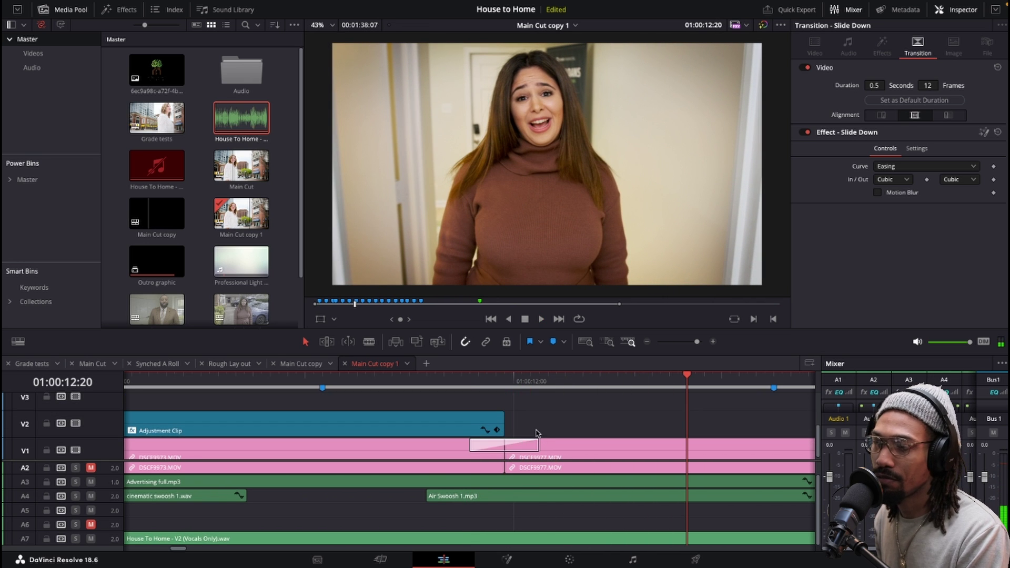
scroll(537, 433, "down", 4)
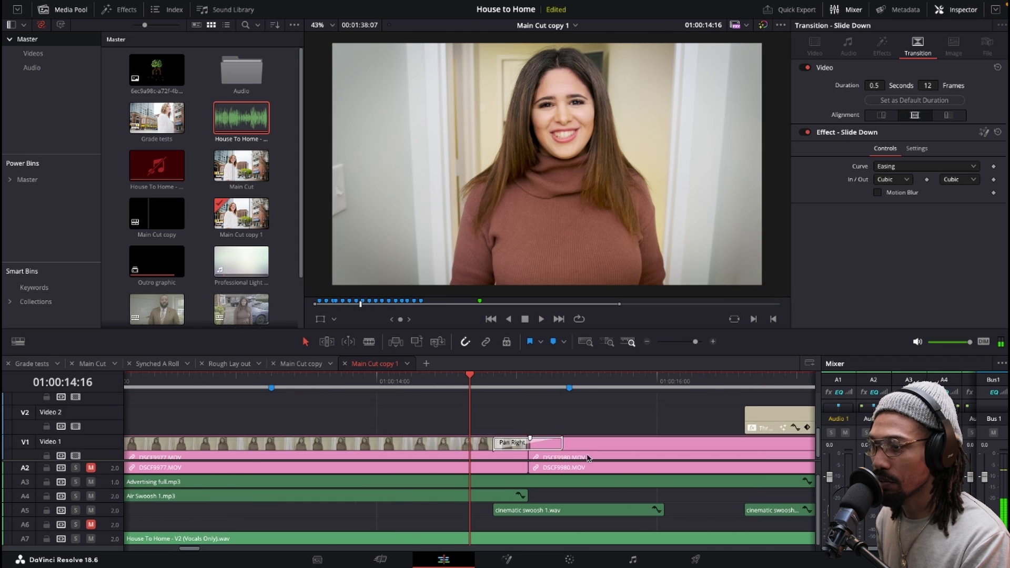
scroll(588, 458, "up", 2, "shift")
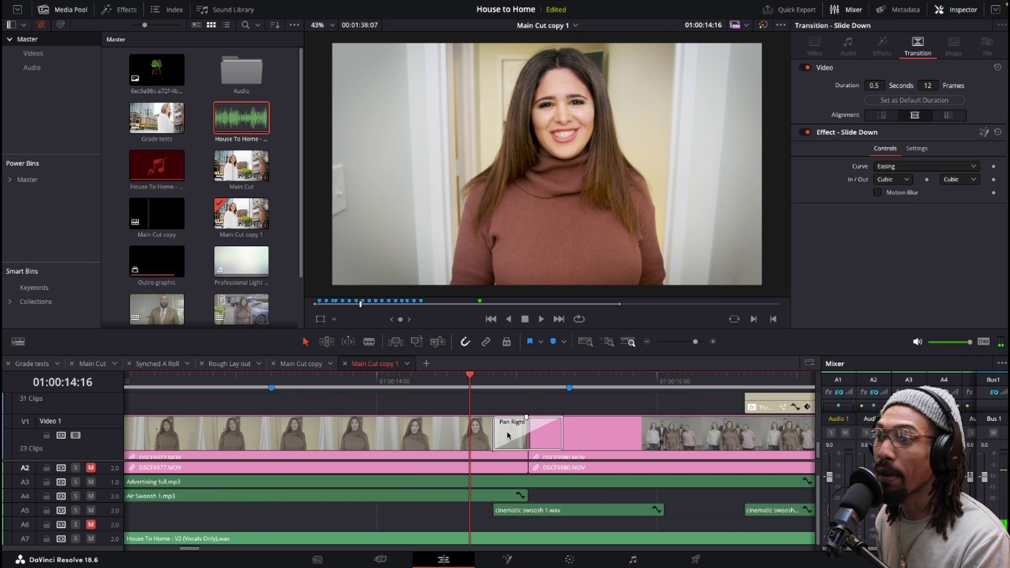
mouse_move(493, 383)
left_mouse_down()
mouse_move(535, 383)
mouse_move(495, 385)
left_mouse_up()
key("space")
scroll(589, 456, "down", 1)
key("space")
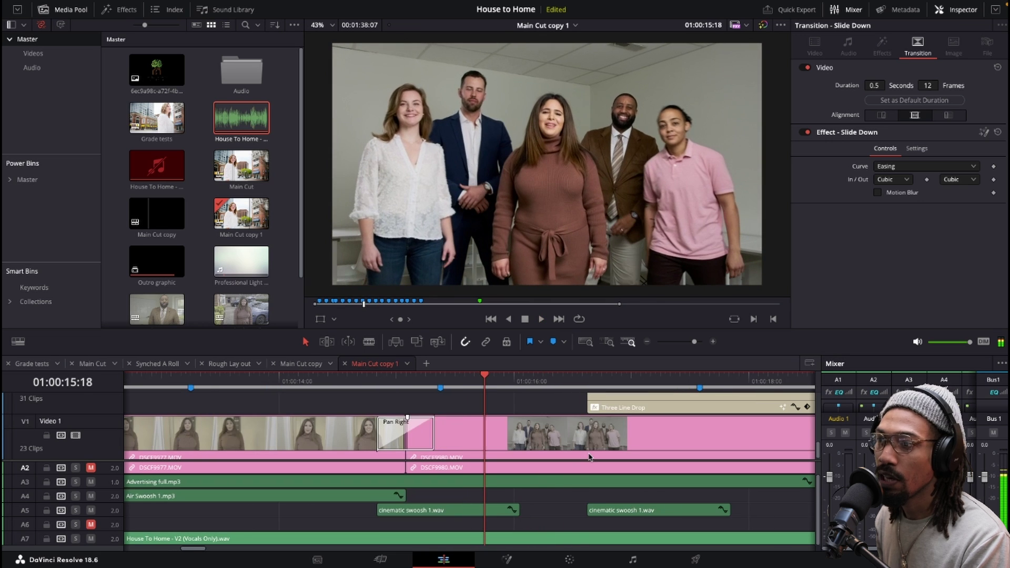
Step: Return to the start of the Pan Right transition at 01:00:14:20 and examine its blurred frames up close
scroll(589, 457, "down", 3)
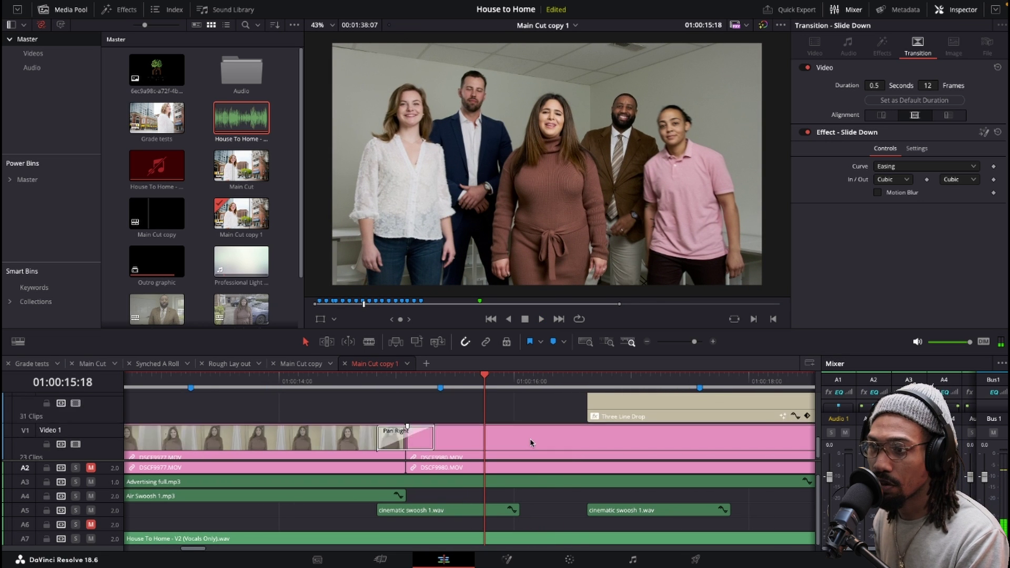
scroll(499, 440, "down", 3)
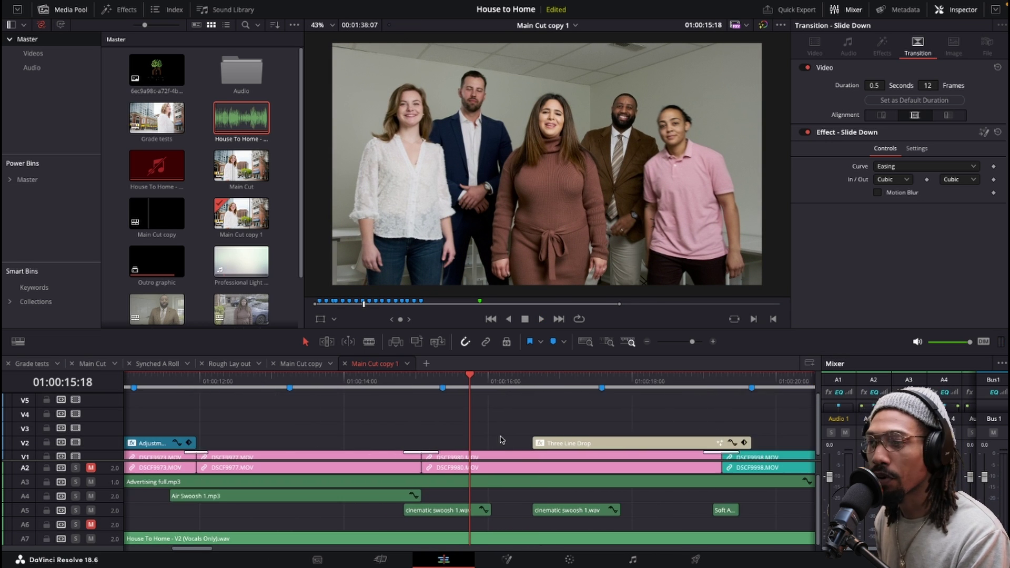
scroll(473, 439, "up", 3)
scroll(468, 440, "up", 3)
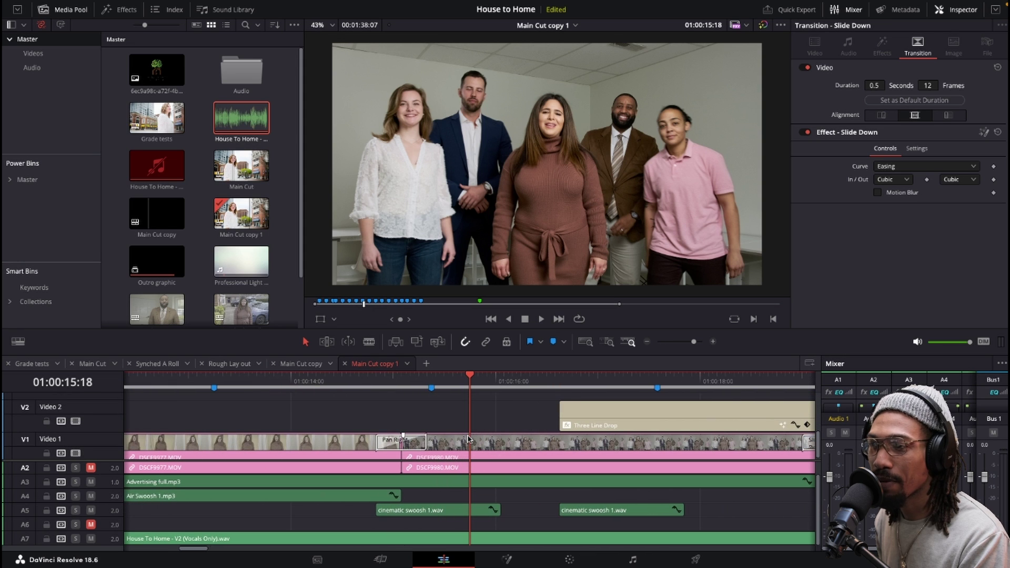
left_click(377, 383)
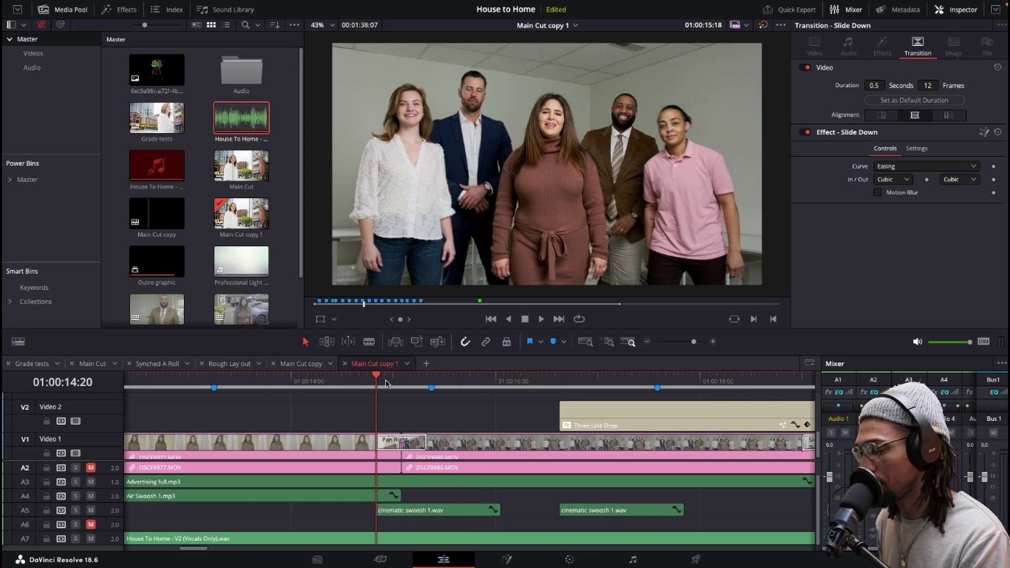
key("Right")
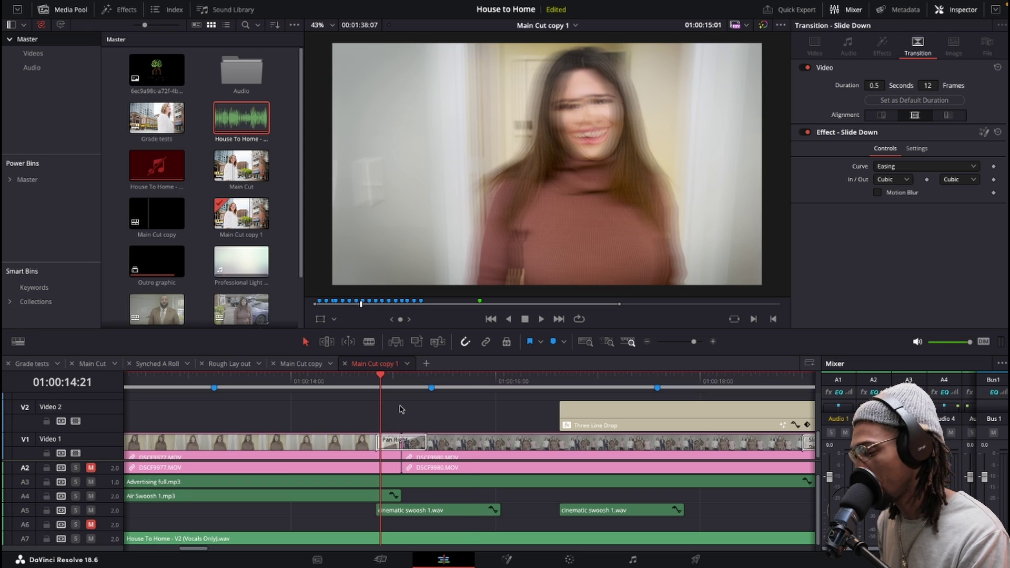
scroll(420, 408, "up", 2)
left_click(484, 380)
key("Down")
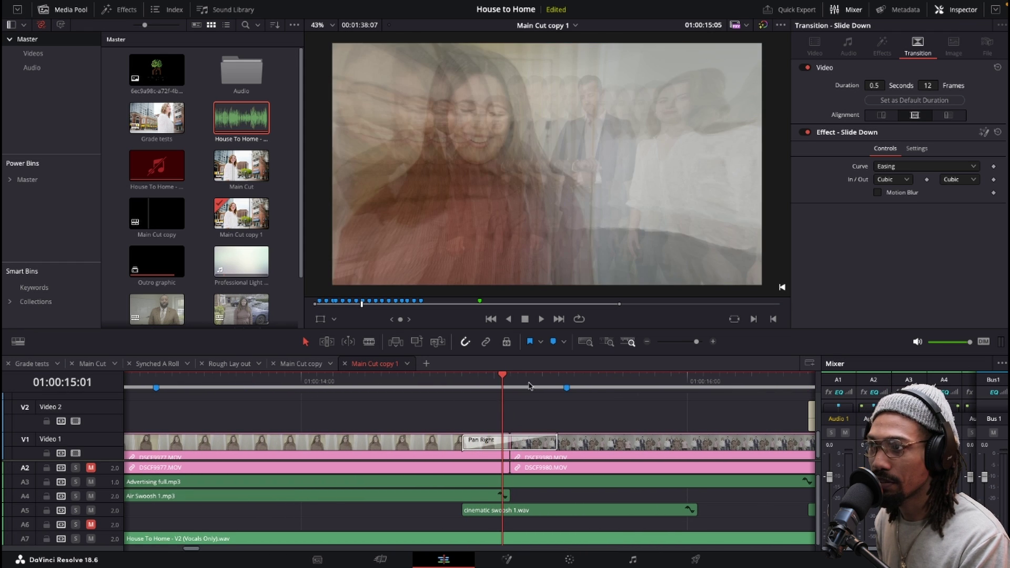
Step: Check Marker 8 at 01:00:15:09, return to the cut at 01:00:15:02 and step back through the Pan Right to 01:00:14:21
key("shift+Down")
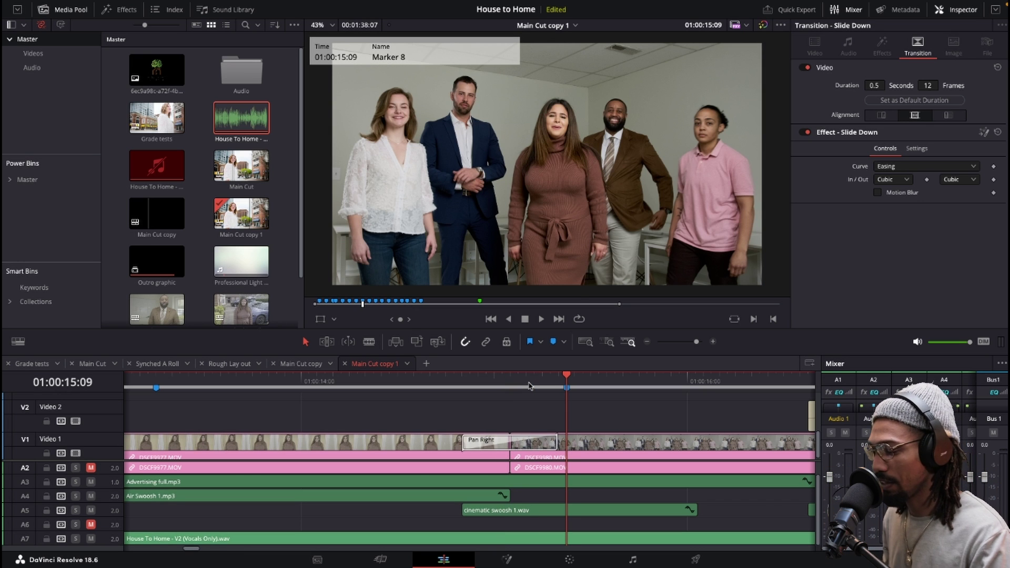
key("Up")
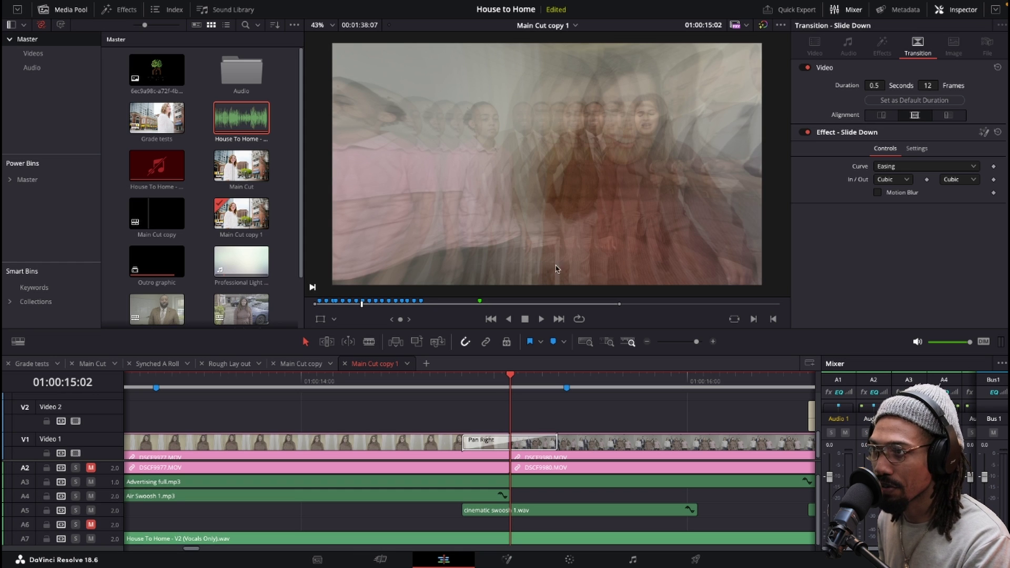
key("Left")
key("Left")
key("Left")
key("Left")
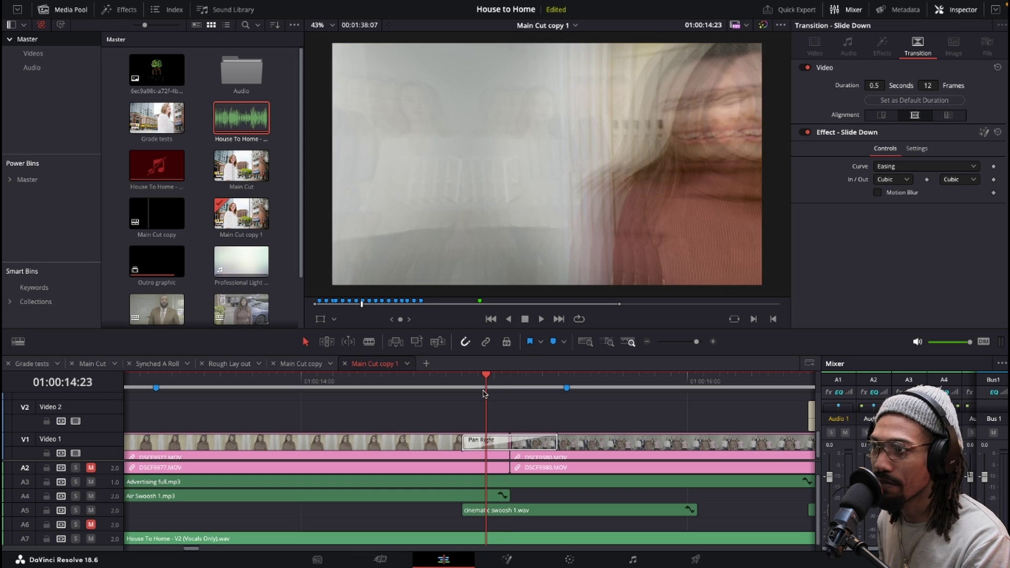
key("Left")
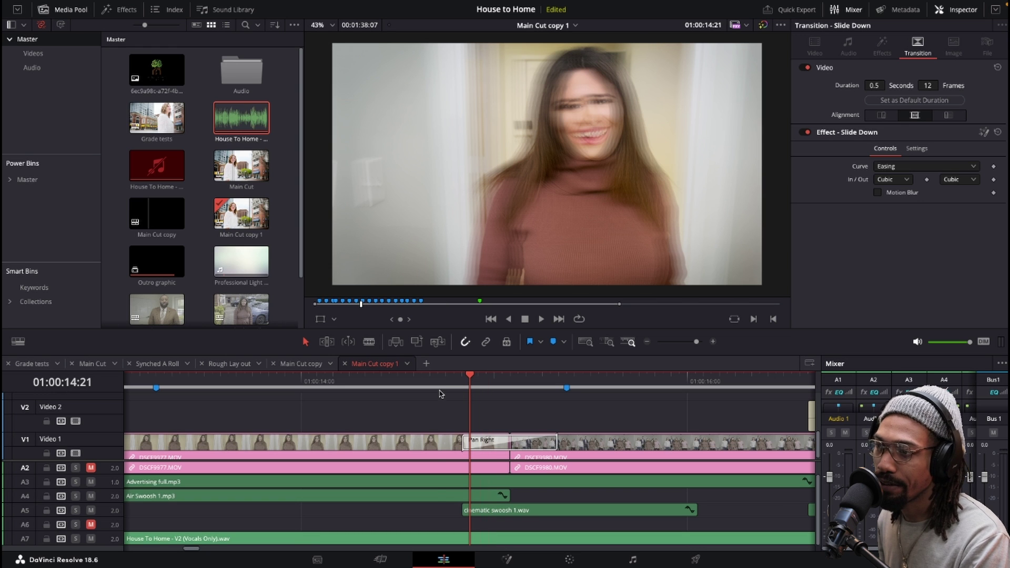
Step: Play the Pan Right transition once more from just before its start and stop at 01:00:15:14
left_click(437, 385)
key("space")
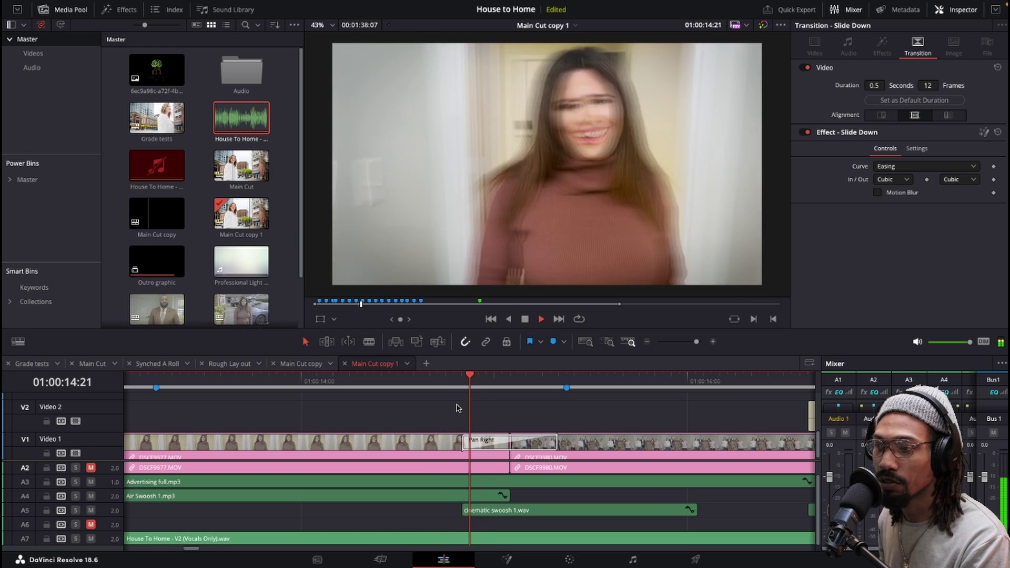
key("space")
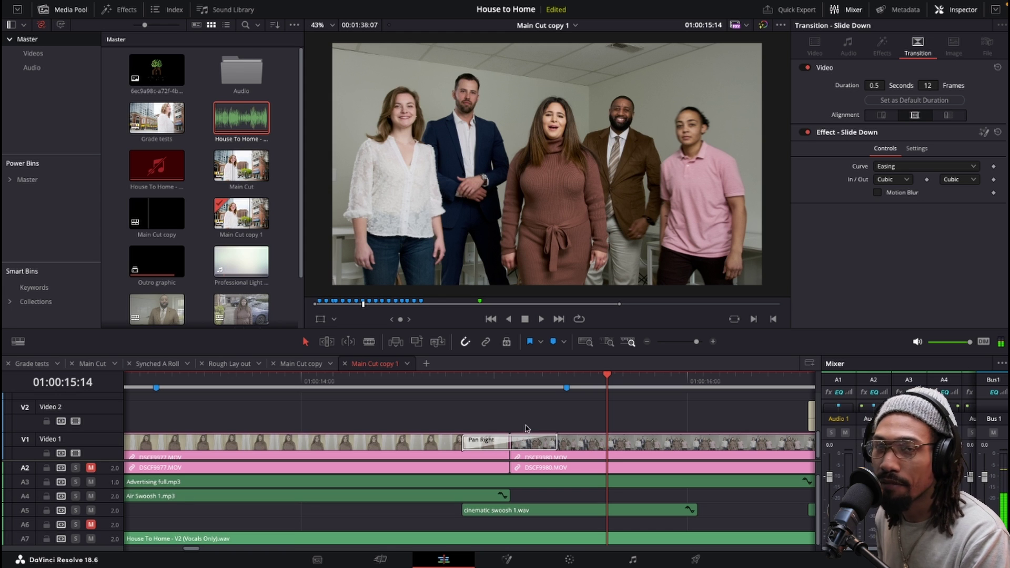
Step: Show the settings of the Three Line Drop title on Video 2 and locate that preset among the Titles effects
scroll(530, 435, "down", 3)
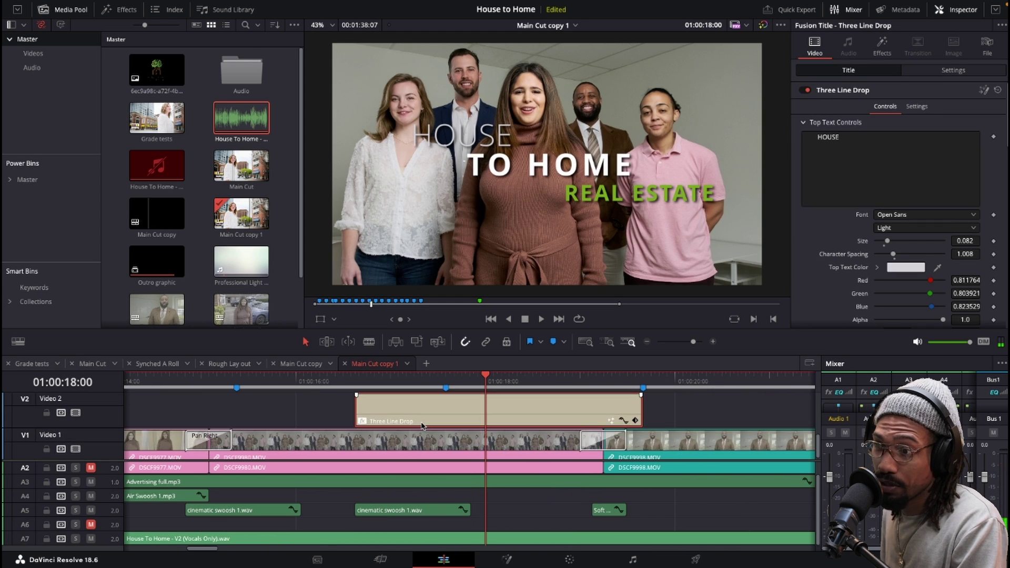
left_click(115, 12)
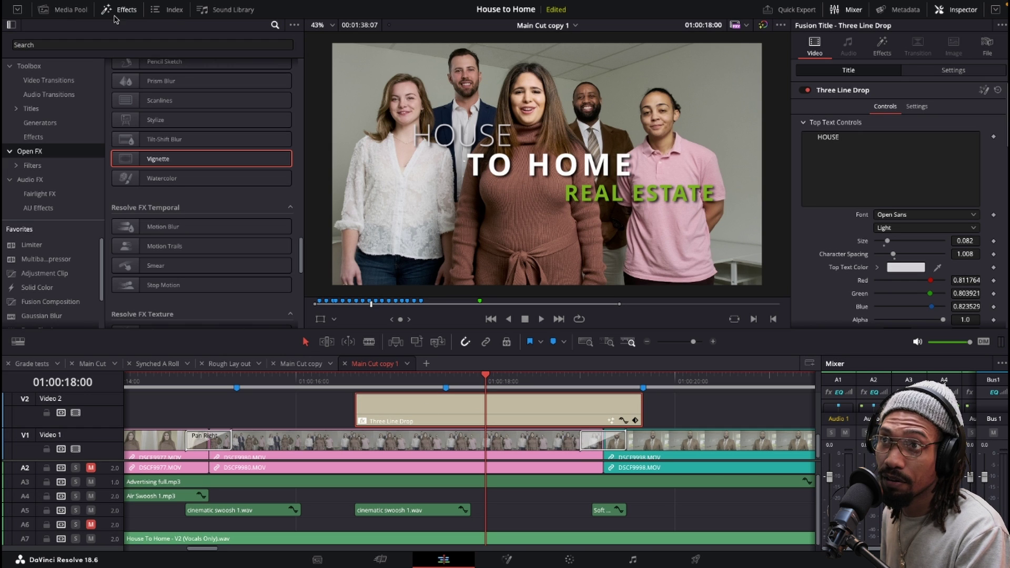
left_click(32, 108)
scroll(199, 168, "down", 5)
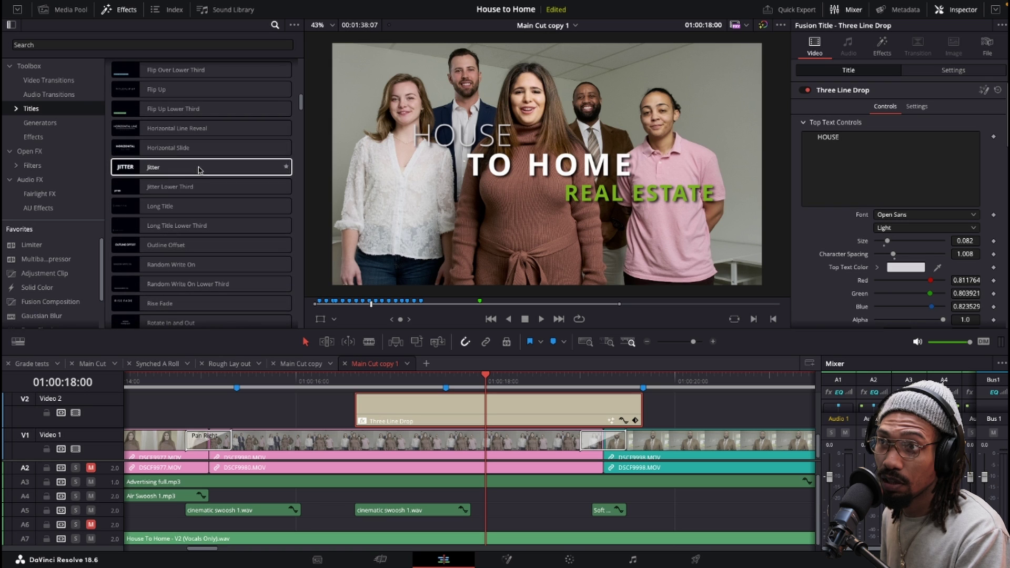
scroll(199, 171, "down", 10)
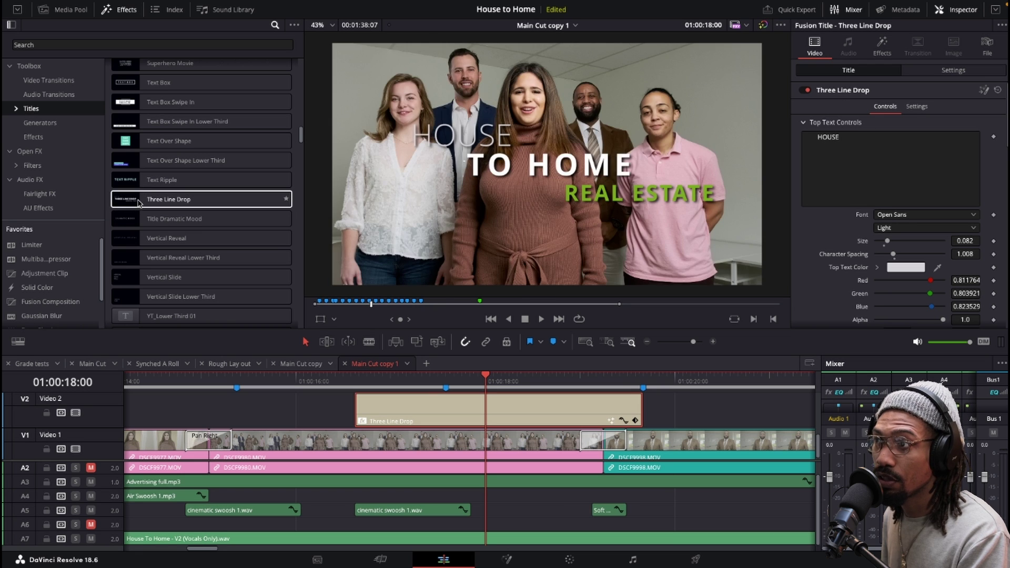
Step: Play the Three Line Drop title's entrance over DSCF9980 from 01:00:16:09
left_click_drag(369, 386, 332, 408)
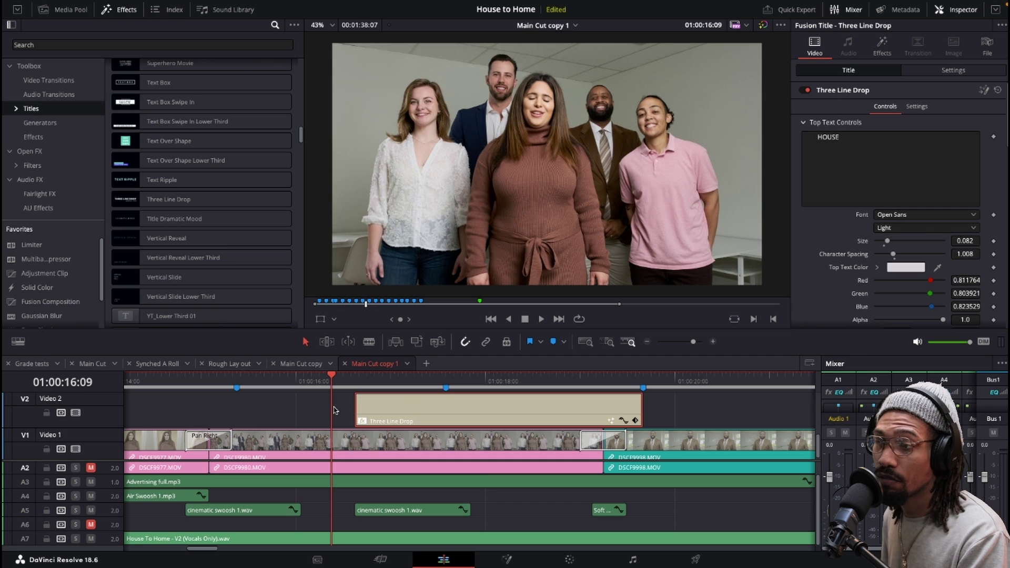
key("space")
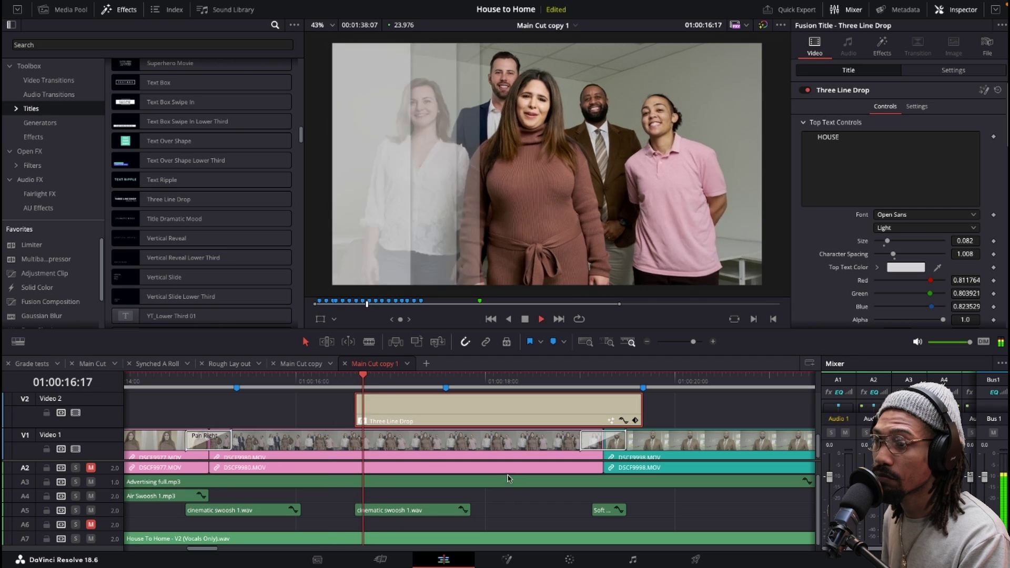
scroll(489, 480, "down", 2)
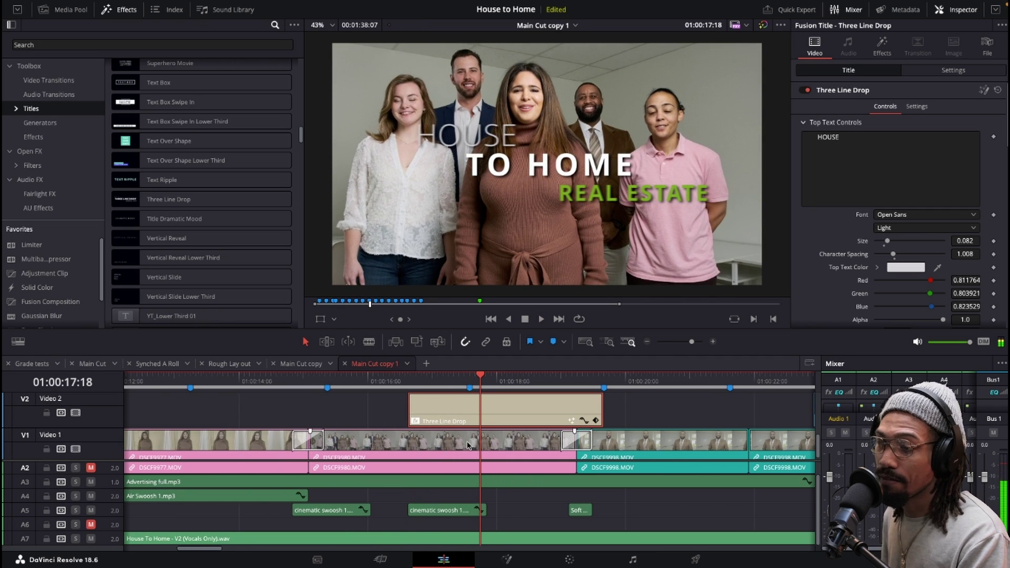
scroll(485, 443, "down", 3)
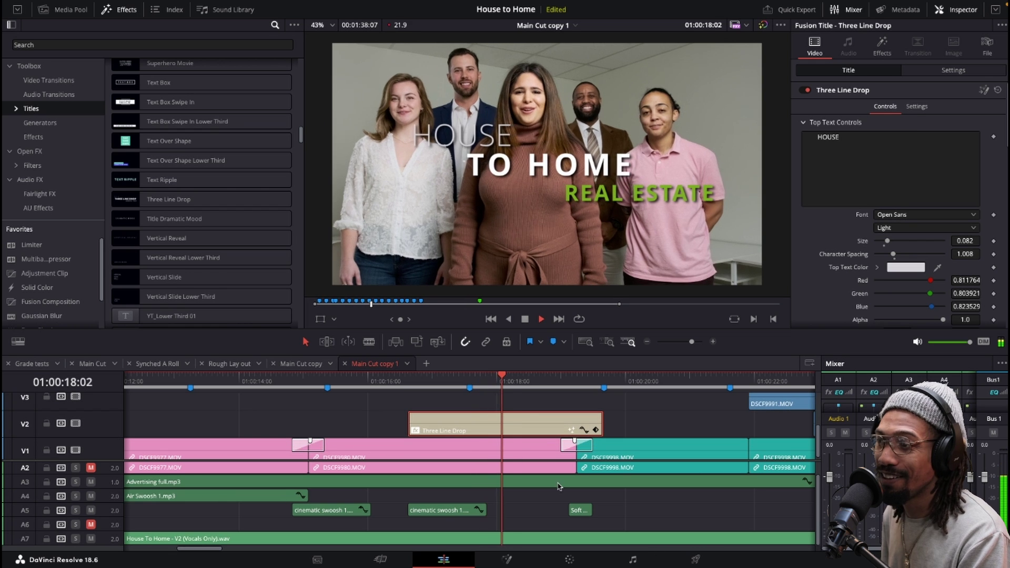
Step: Stop playback at Marker 11, 01:00:19:16, and examine the sound effects on Audio 5 beneath the Three Line Drop title
key("space")
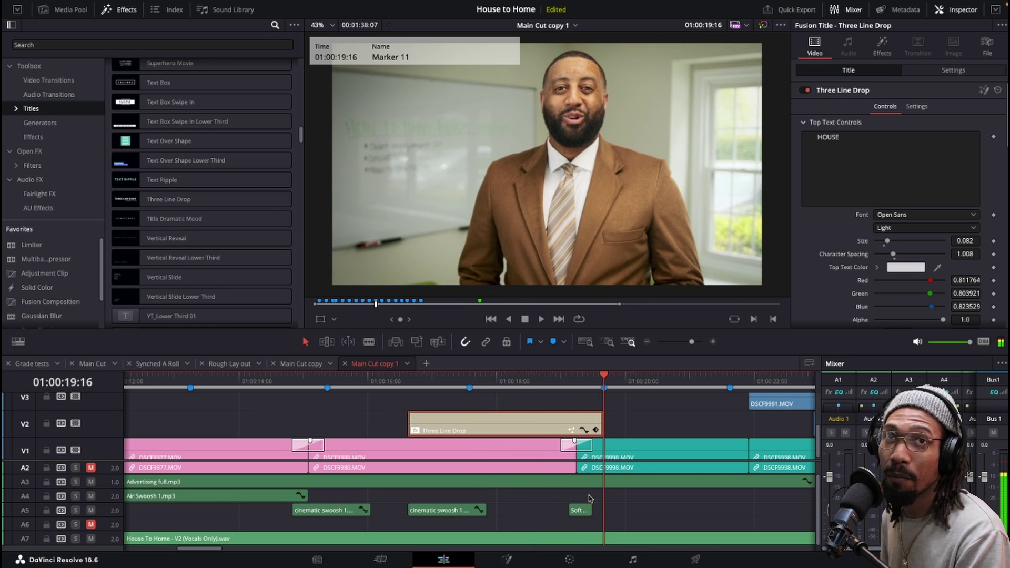
scroll(561, 504, "up", 2)
scroll(498, 505, "up", 2)
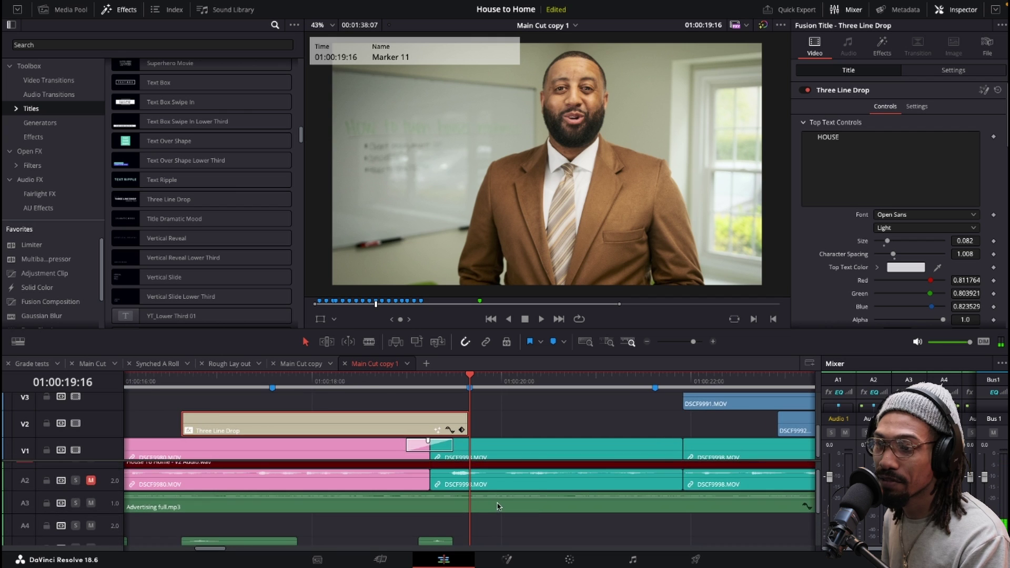
scroll(461, 505, "down", 3)
scroll(467, 496, "up", 2)
scroll(469, 496, "down", 3)
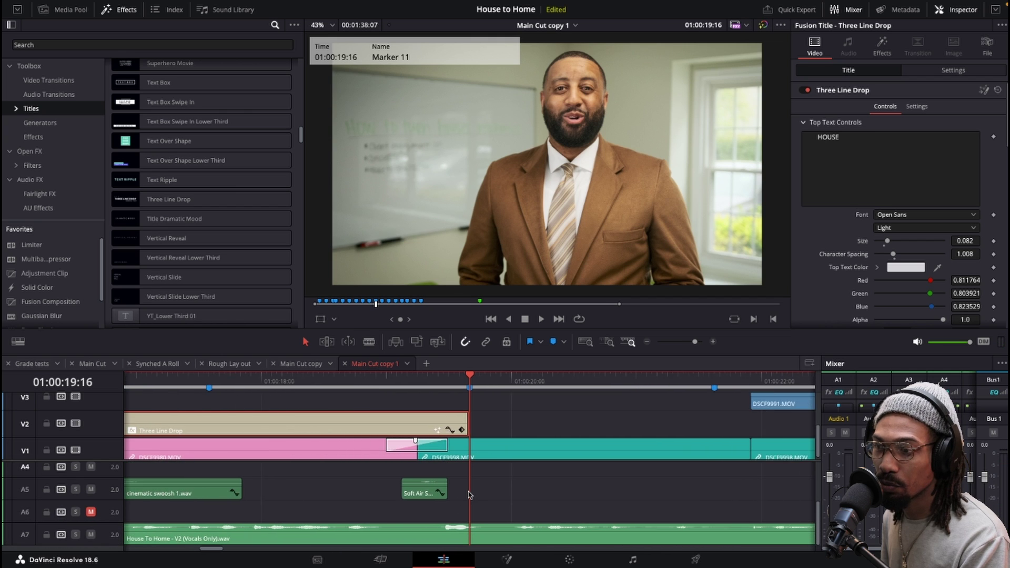
Step: Go to 01:00:16:23 in the Three Line Drop title and examine how the cinematic swoosh on Audio 5 lines up with it
left_click(235, 391)
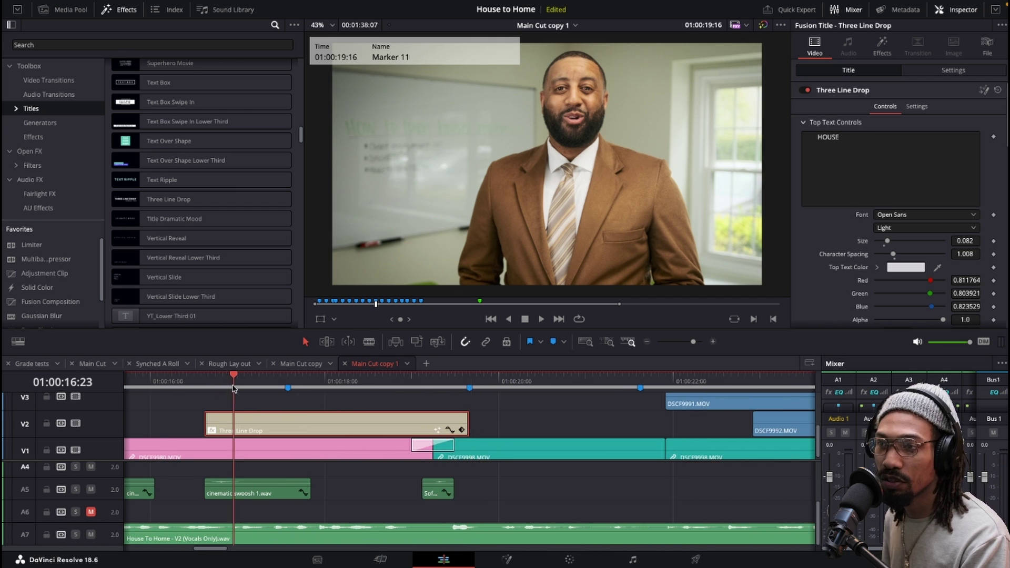
scroll(253, 446, "down", 3)
scroll(253, 446, "up", 3)
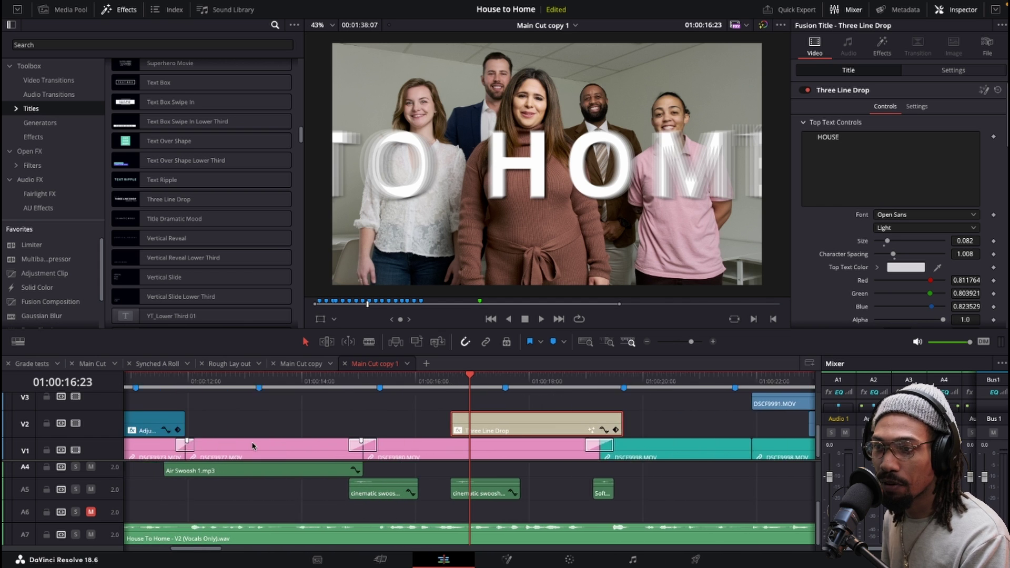
scroll(436, 461, "up", 2)
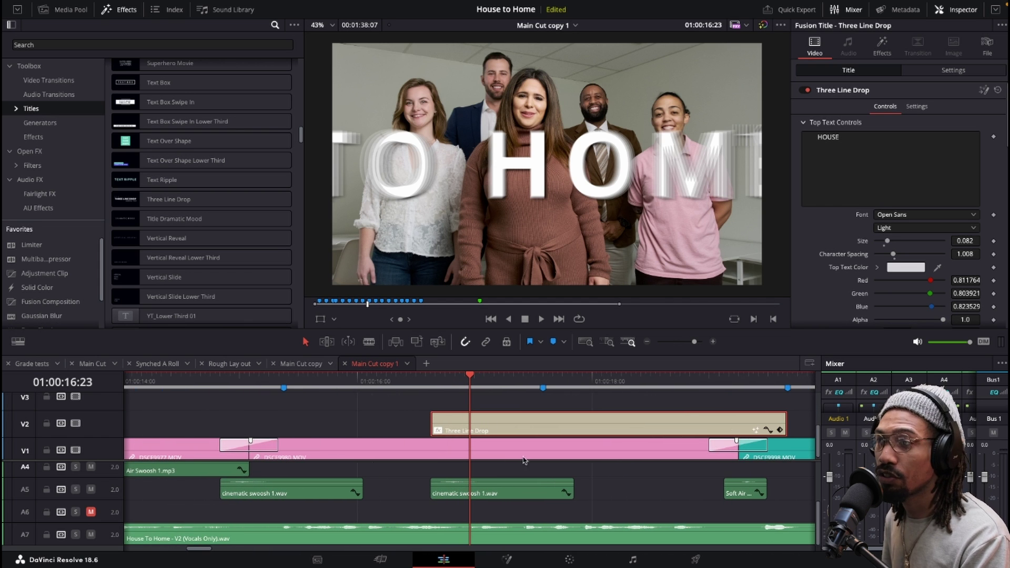
scroll(583, 473, "down", 2)
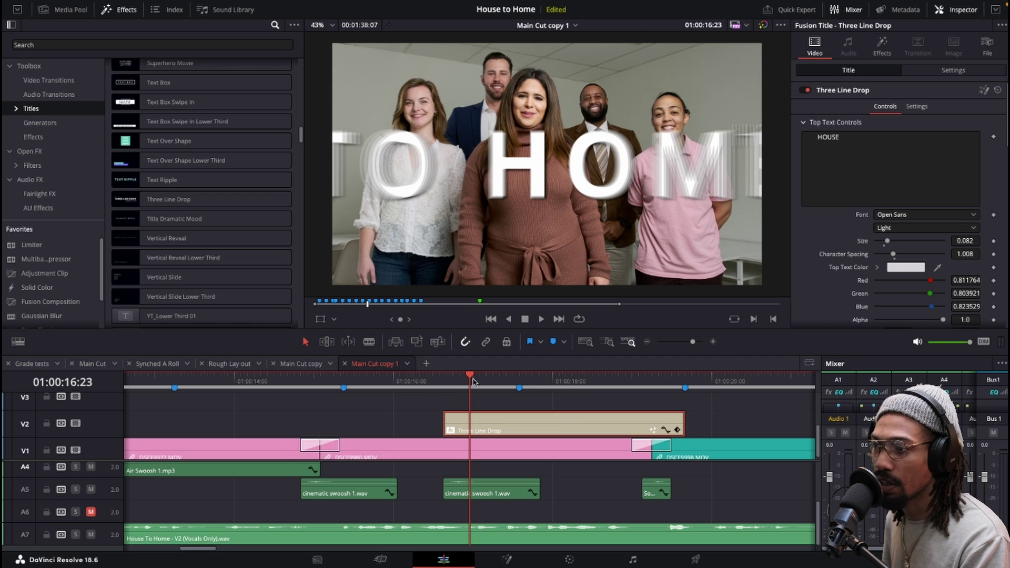
Step: Replay the Three Line Drop title with its swoosh sounds from 01:00:16:10 and stop at 01:00:19:18
left_click(426, 383)
key("space")
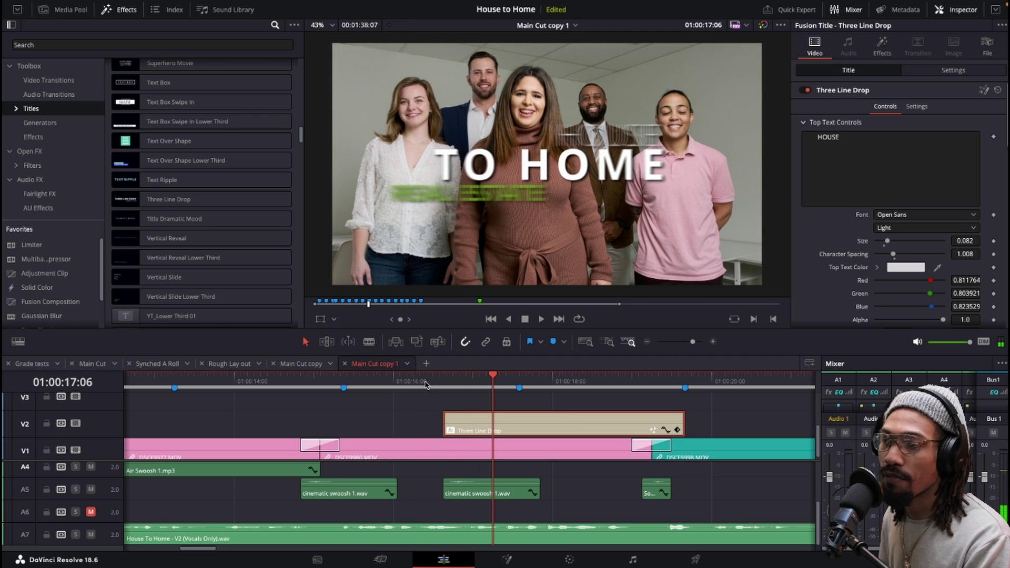
left_click(427, 383)
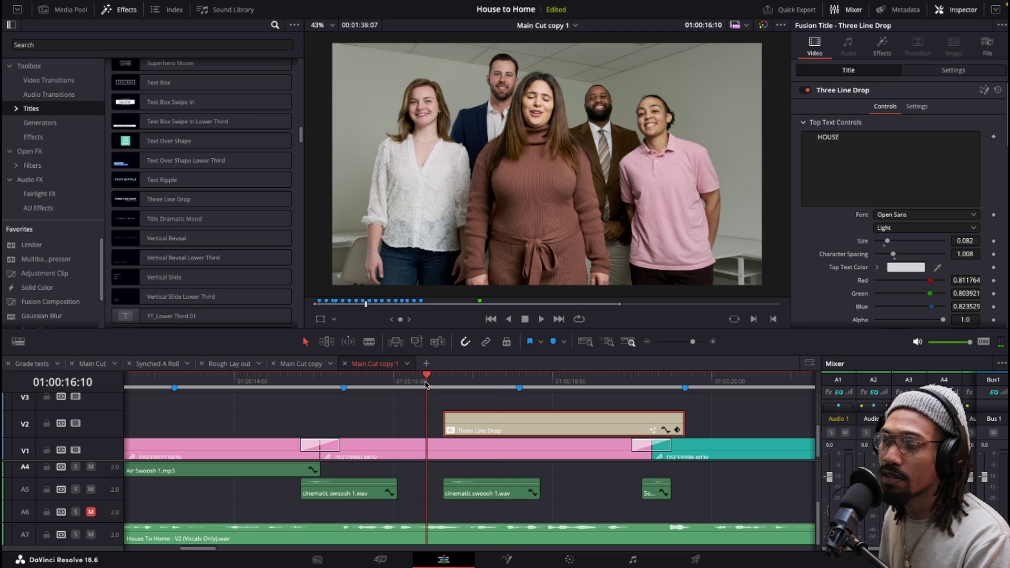
key("space")
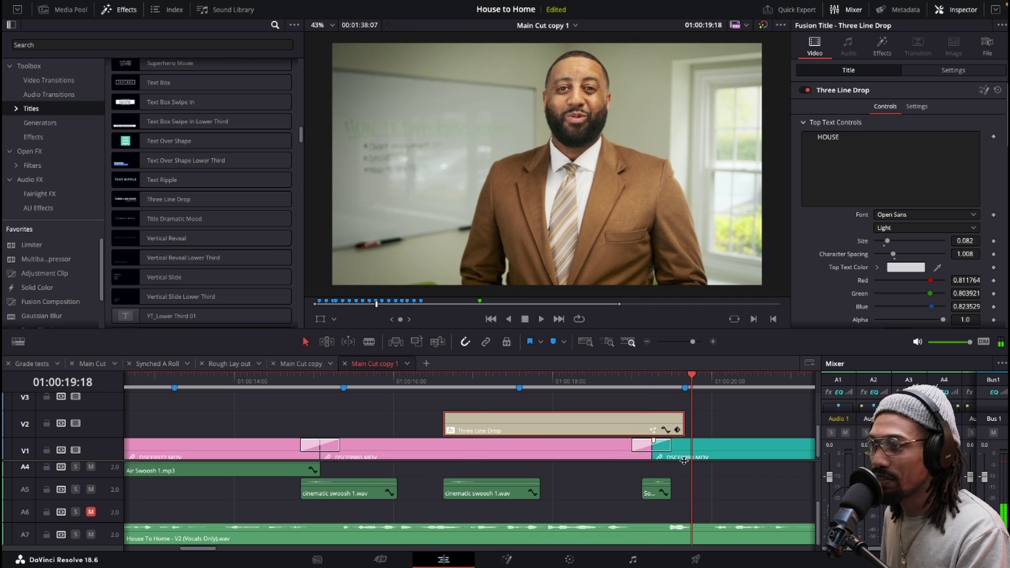
Step: Play from 01:00:19:18 through the DSCF9998, DSCF9991 and DSCF9992 clips and stop at 01:00:25:04
key("super+minus")
key("super+minus")
key("super+equal")
scroll(589, 446, "down", 3, "shift")
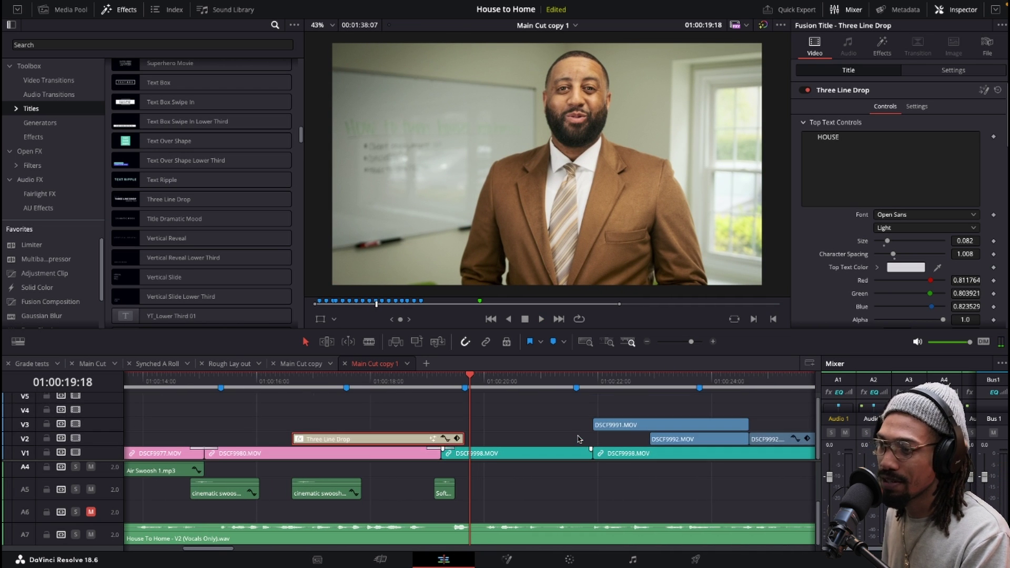
scroll(586, 481, "down", 3, "shift")
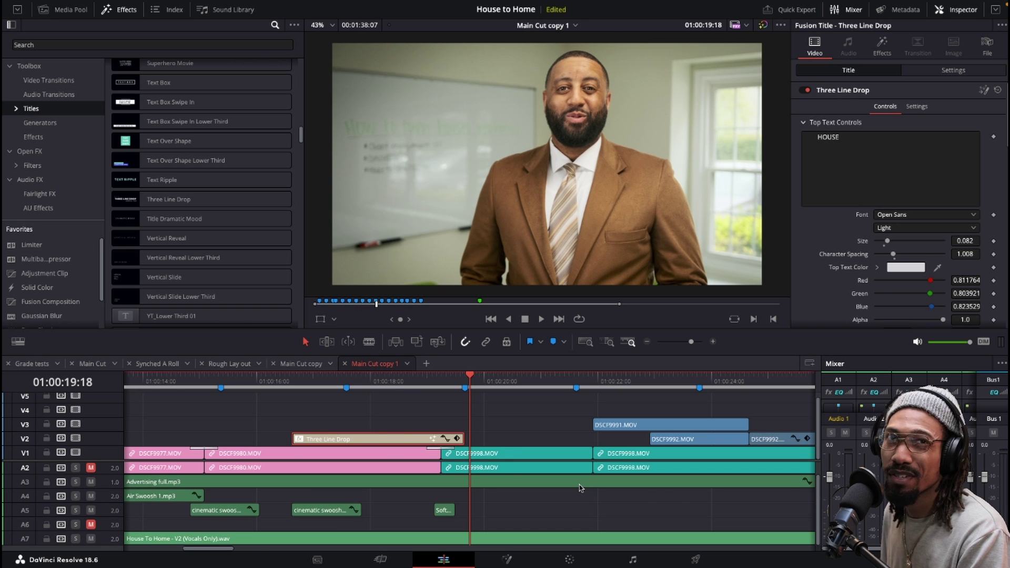
scroll(579, 488, "down", 3, "alt")
key("space")
scroll(559, 488, "up", 3, "alt")
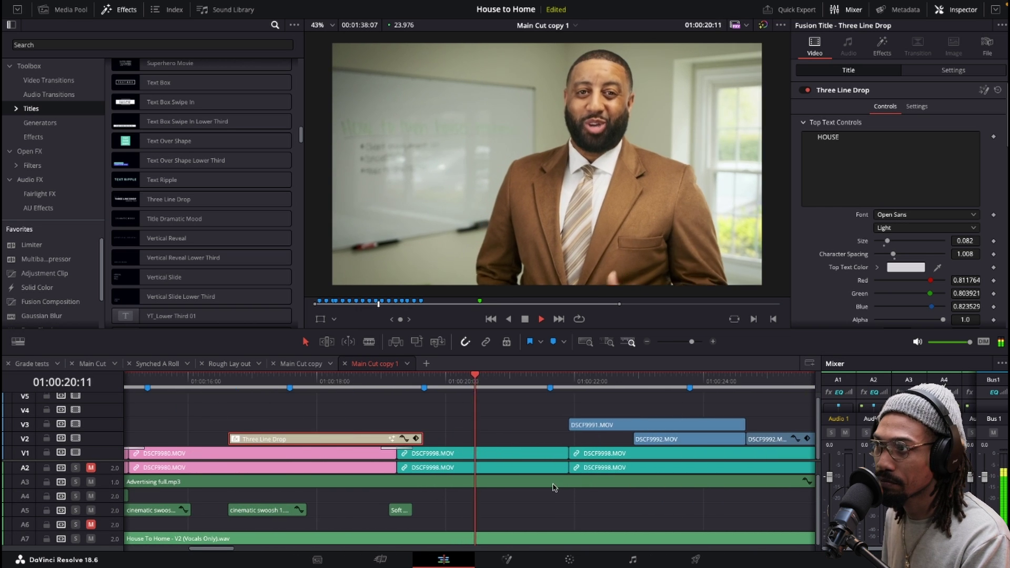
scroll(561, 482, "down", 2)
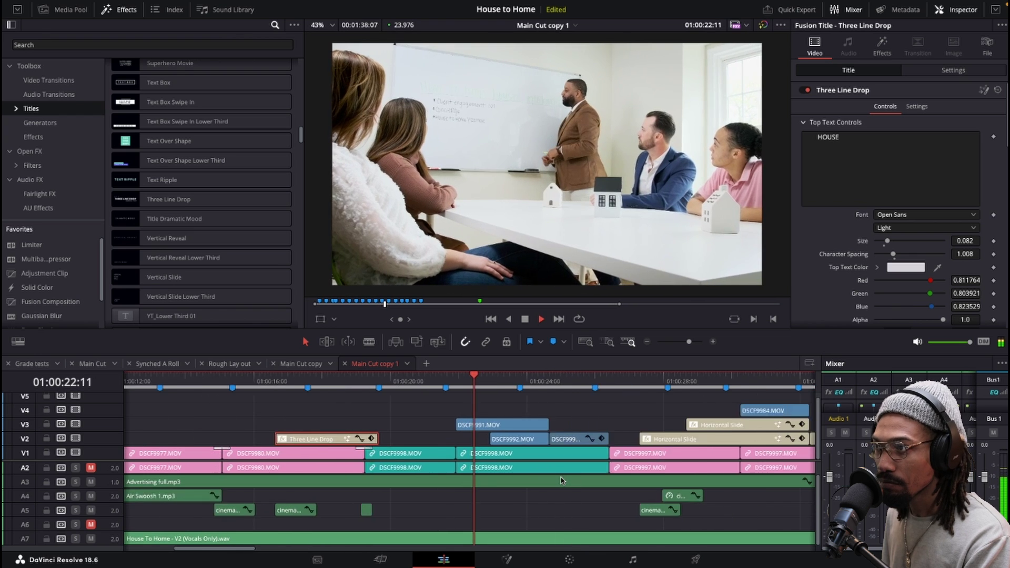
scroll(561, 481, "down", 1)
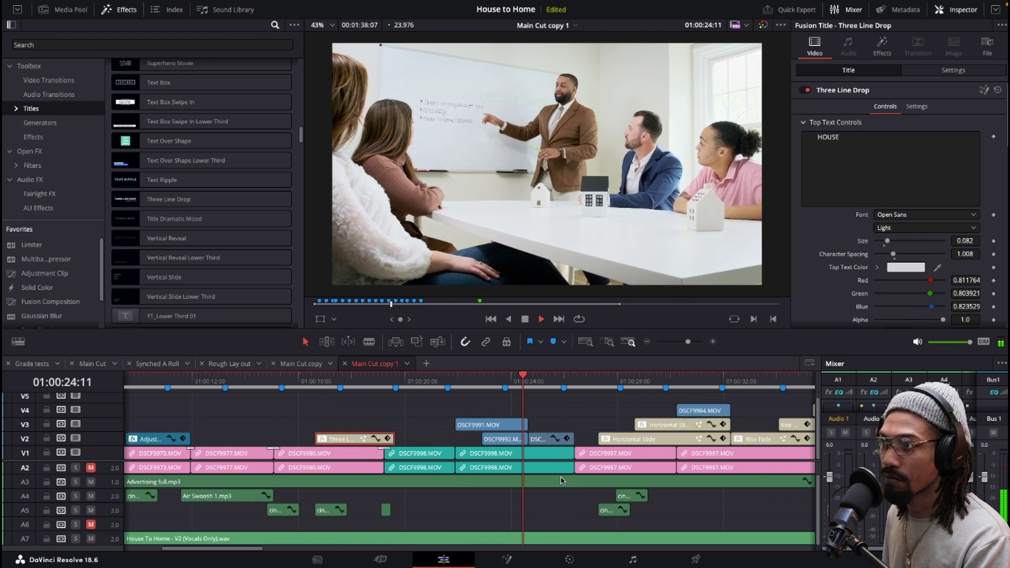
key("space")
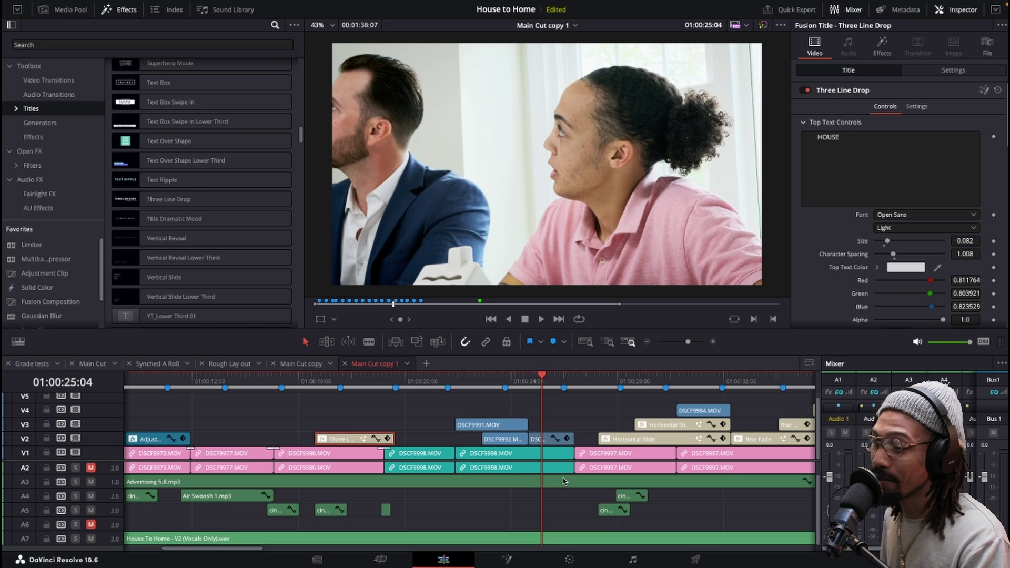
Step: Replay the meeting sequence from 01:00:20:18 and stop at the start of the first Horizontal Slide title, 01:00:27:08
left_click(456, 381)
left_click(425, 381)
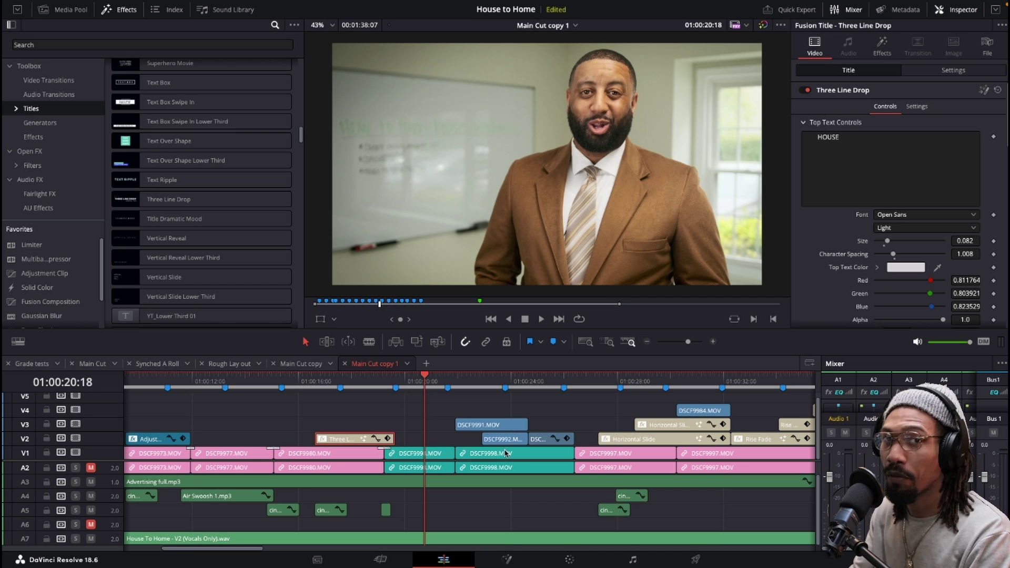
key("space")
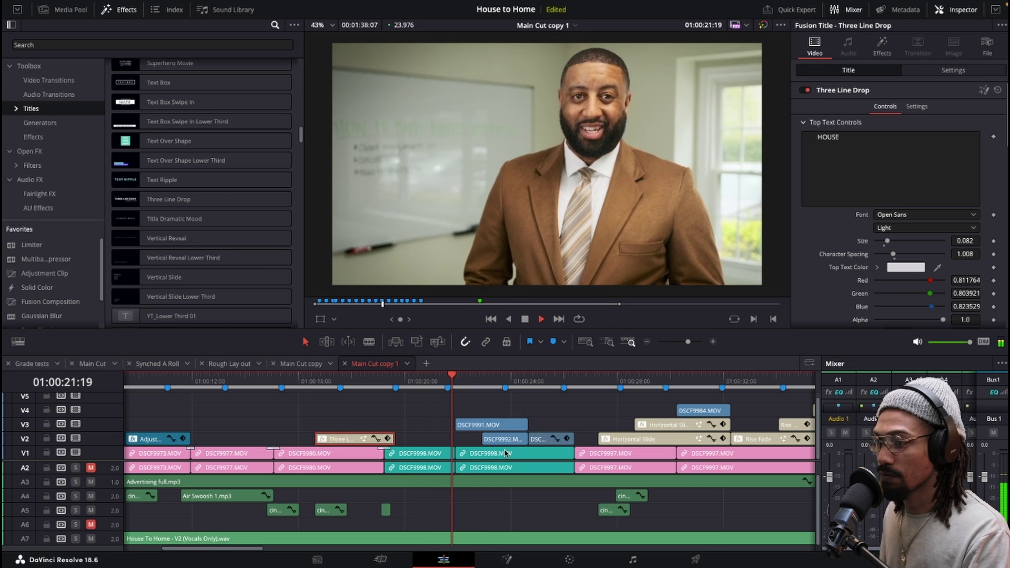
key("super+=")
key("super+=")
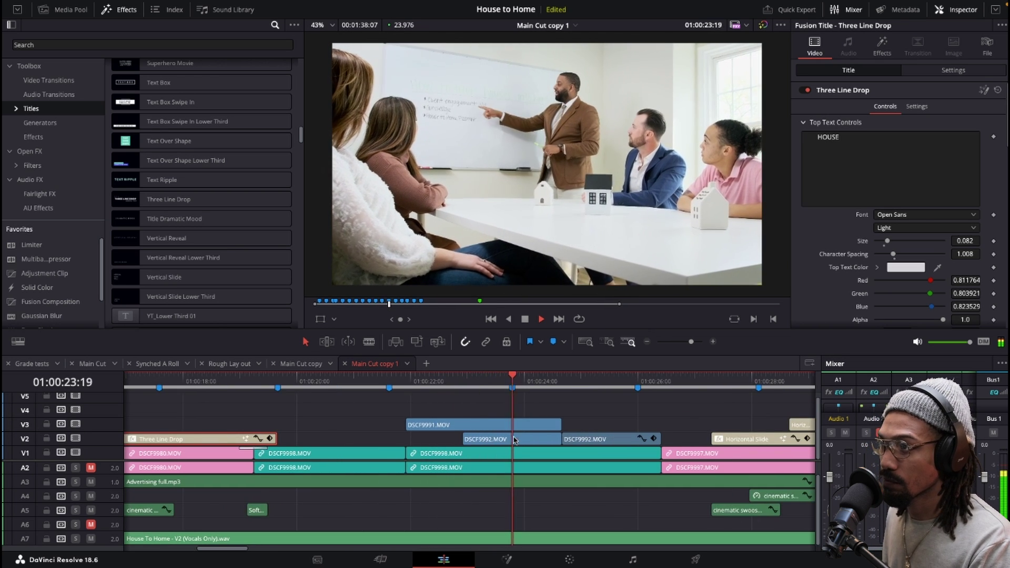
key("super+-")
key("super+-")
key("super+-")
key("super+=")
key("super+=")
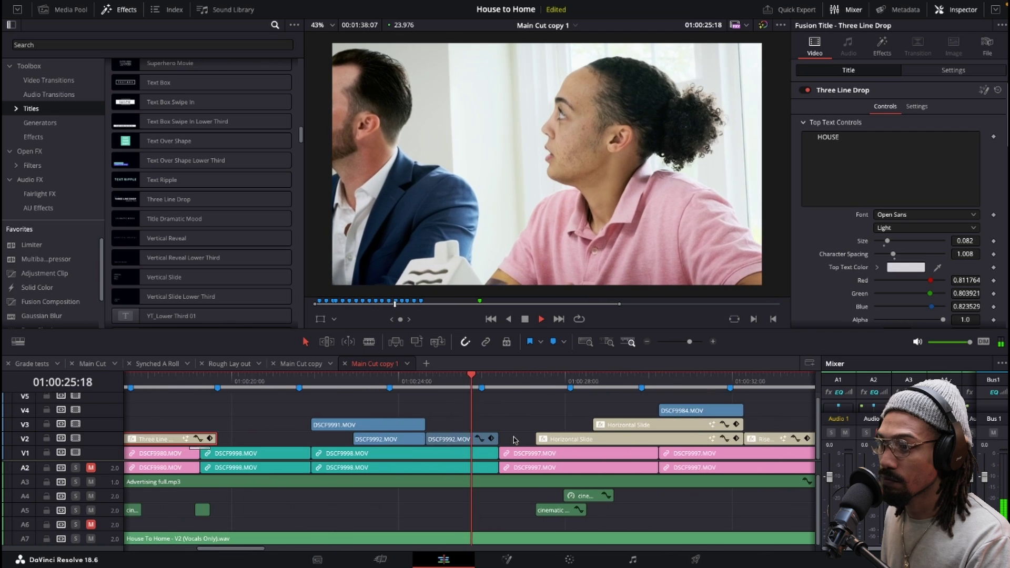
key("super+=")
key("space")
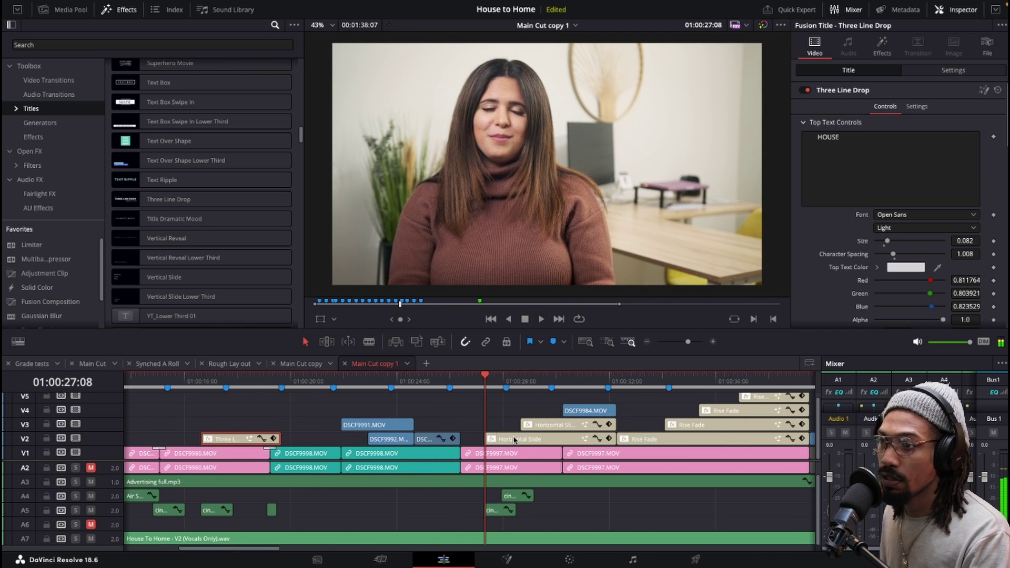
Step: Go back to 01:00:22:14 in DSCF9991 and examine the stacked B-roll clips above DSCF9998
scroll(469, 429, "down", 1)
left_click_drag(342, 388, 235, 404)
scroll(439, 459, "down", 4)
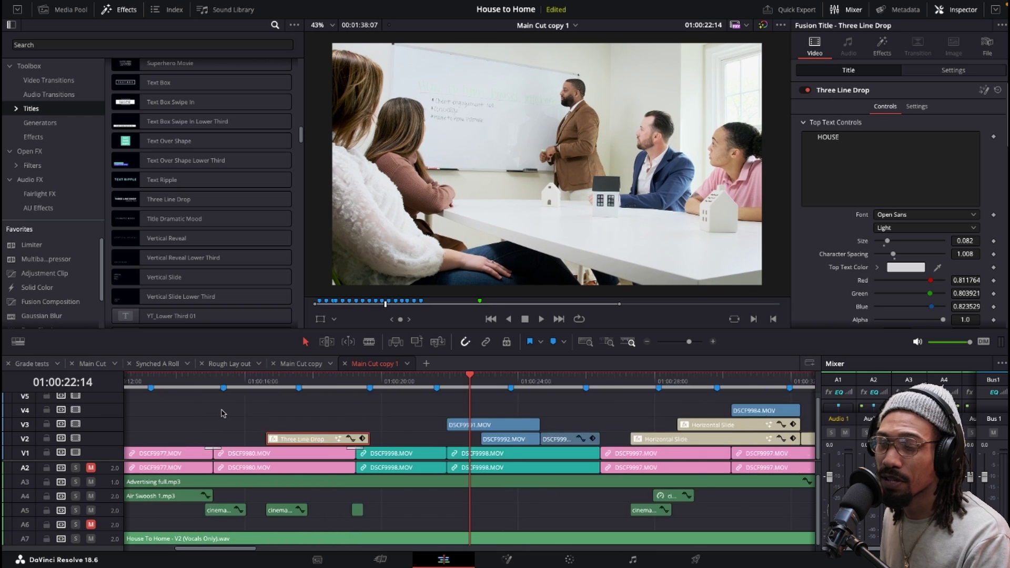
scroll(439, 458, "up", 3)
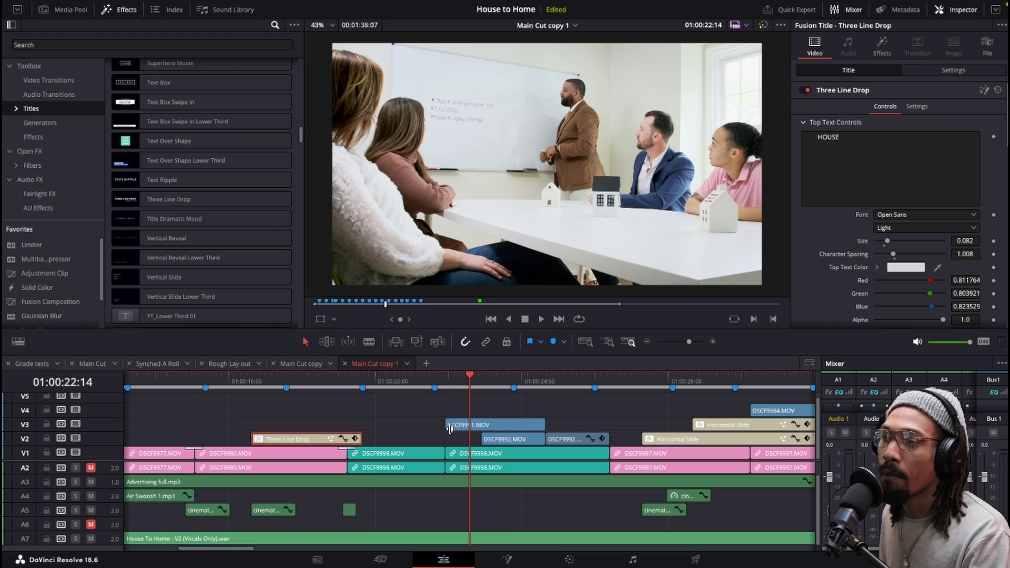
Step: Play the B-roll section from the start of DSCF9991 at 01:00:21:22 and stop at 01:00:26:23 in DSCF9997
left_click(445, 382)
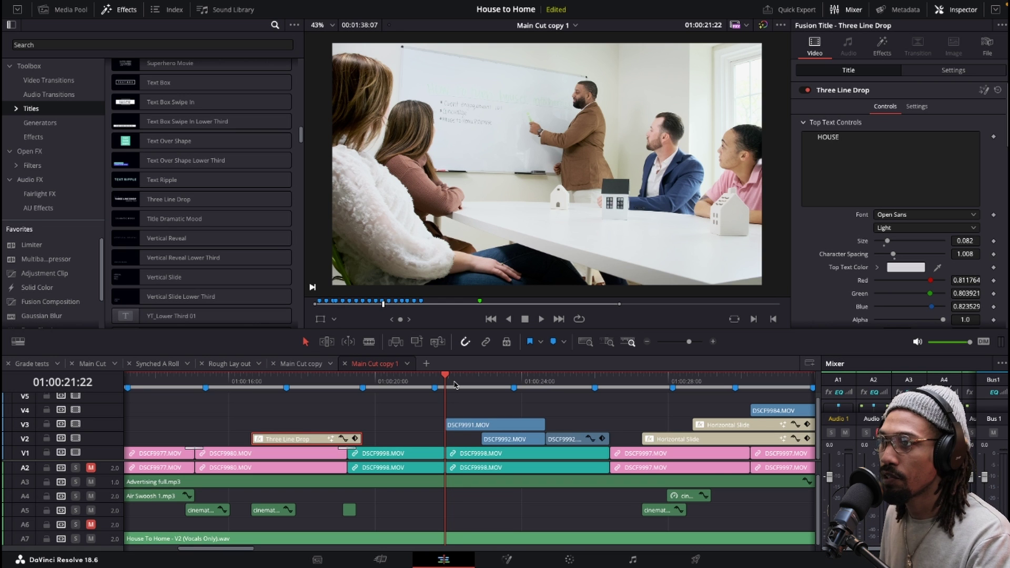
key("space")
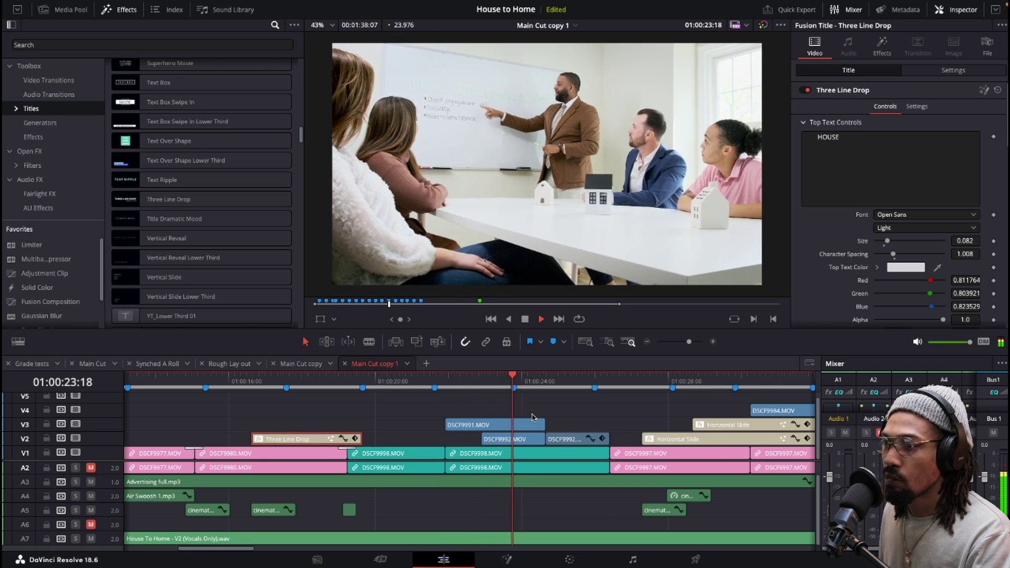
scroll(532, 418, "down", 1)
scroll(532, 418, "up", 3)
scroll(537, 428, "down", 3)
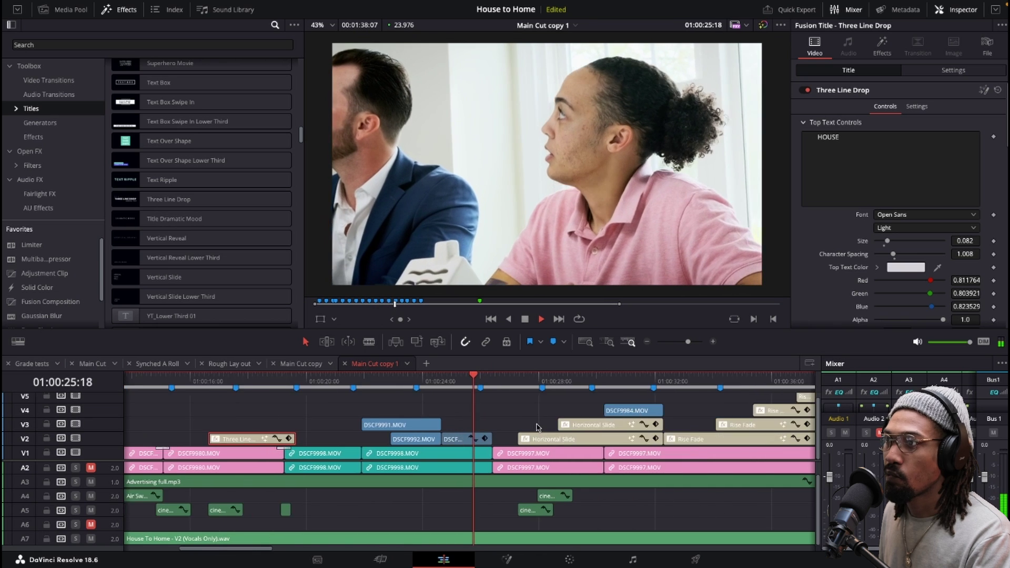
scroll(536, 426, "up", 3)
key("space")
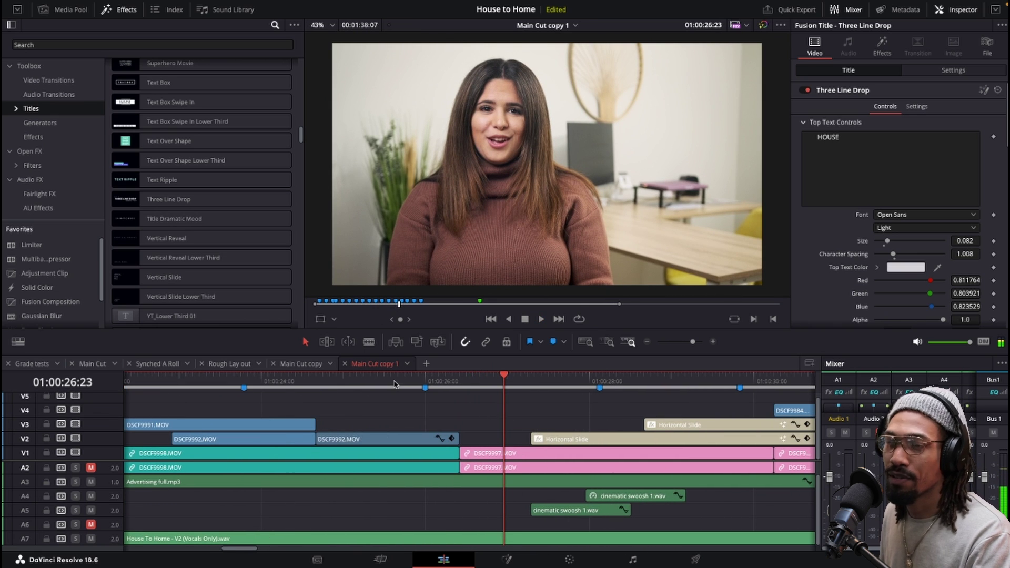
Step: Replay the change from the second DSCF9992 clip on Video 2 to DSCF9997 and stop at 01:00:26:21
left_click(348, 384)
key("space")
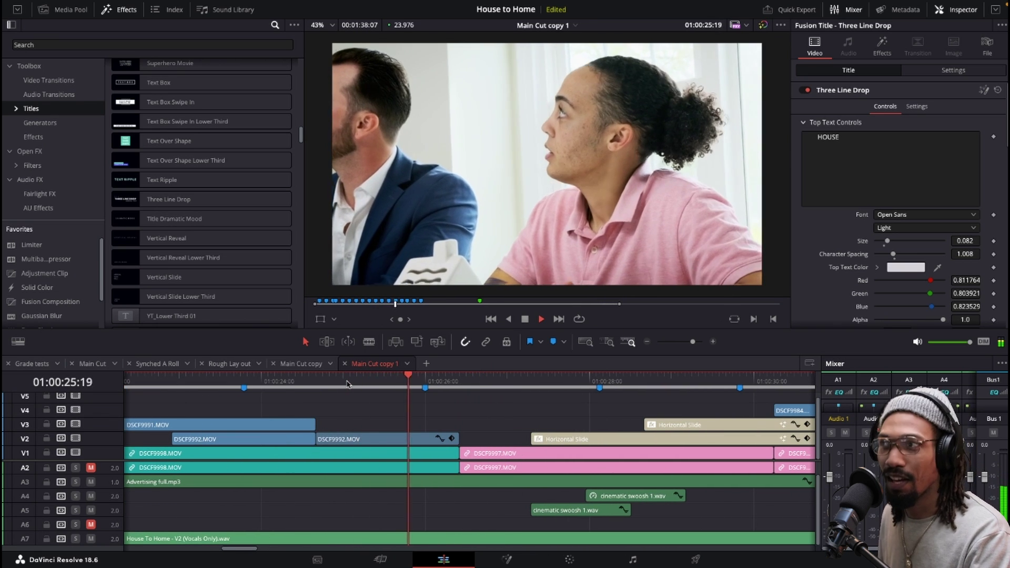
key("space")
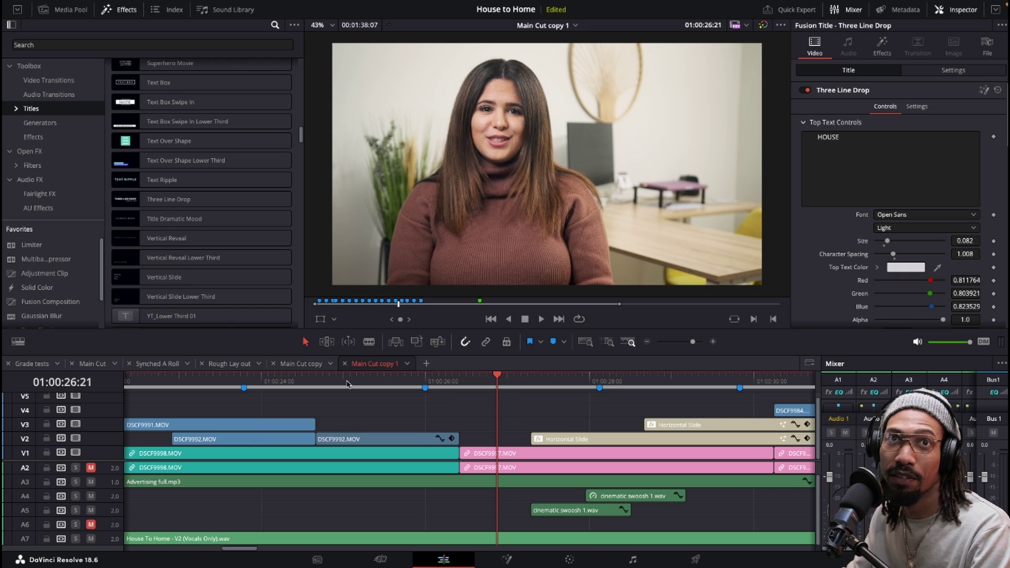
Step: Play the two Horizontal Slide titles through to 01:00:30:13 and examine their swoosh sounds on Audio 4 and Audio 5
key("space")
scroll(527, 455, "down", 3)
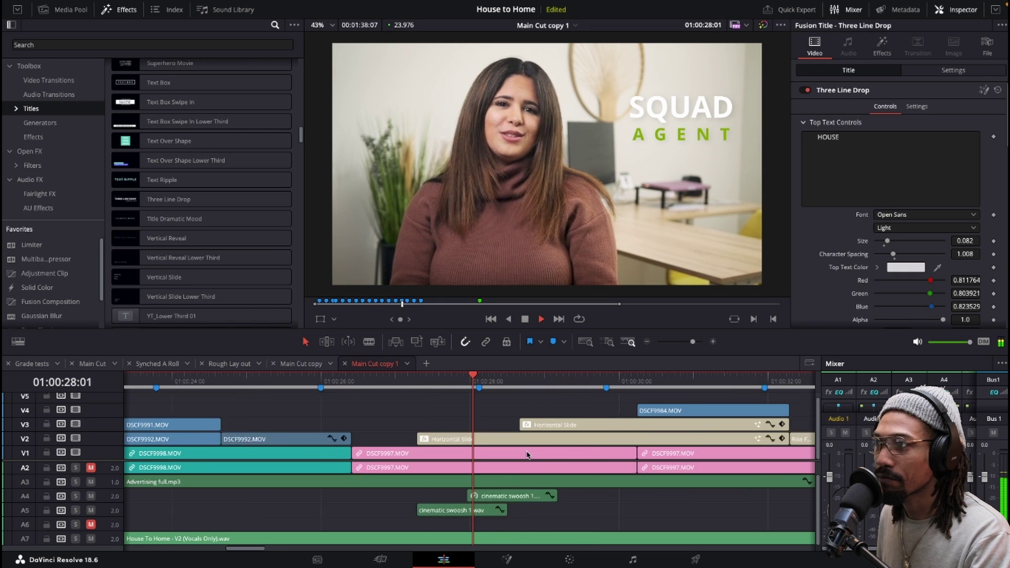
scroll(521, 455, "down", 3)
scroll(522, 455, "up", 4)
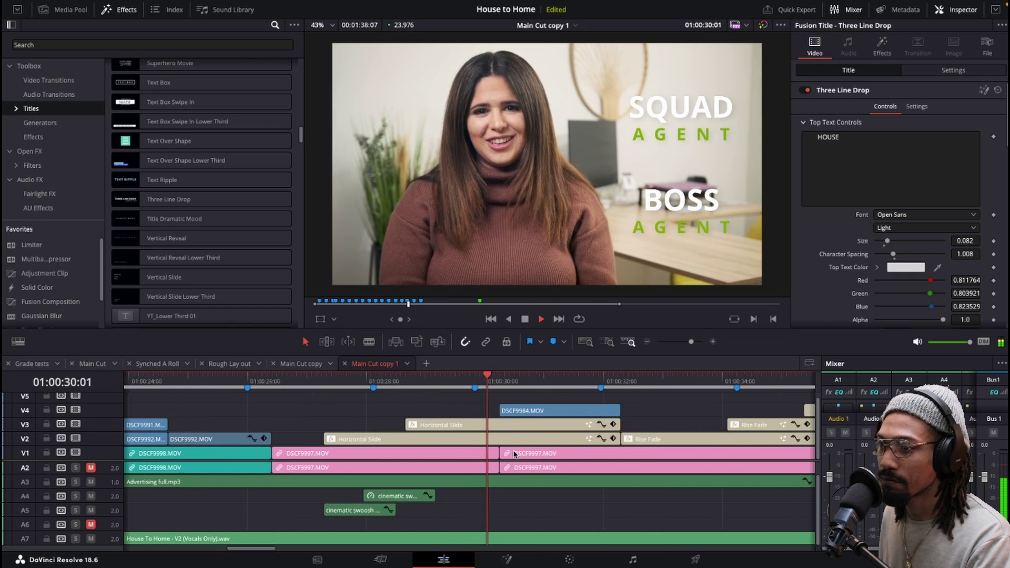
key("space")
scroll(403, 510, "up", 3, "shift")
scroll(396, 508, "down", 3)
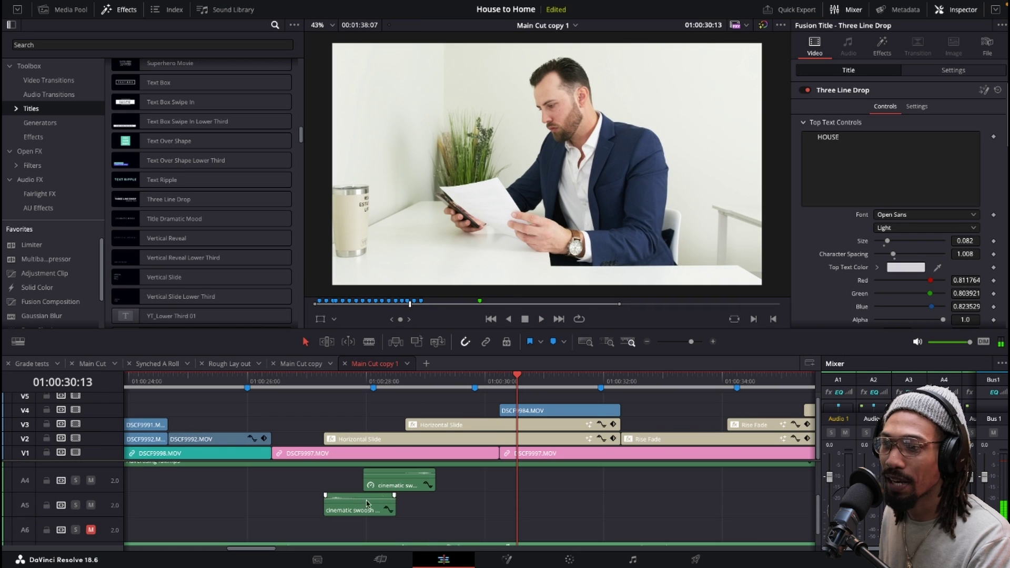
Step: Replay both Horizontal Slide titles from 01:00:27:02 to 01:00:29:11 and return to the first title's start at 01:00:27:07
left_click(329, 384)
scroll(442, 468, "up", 1)
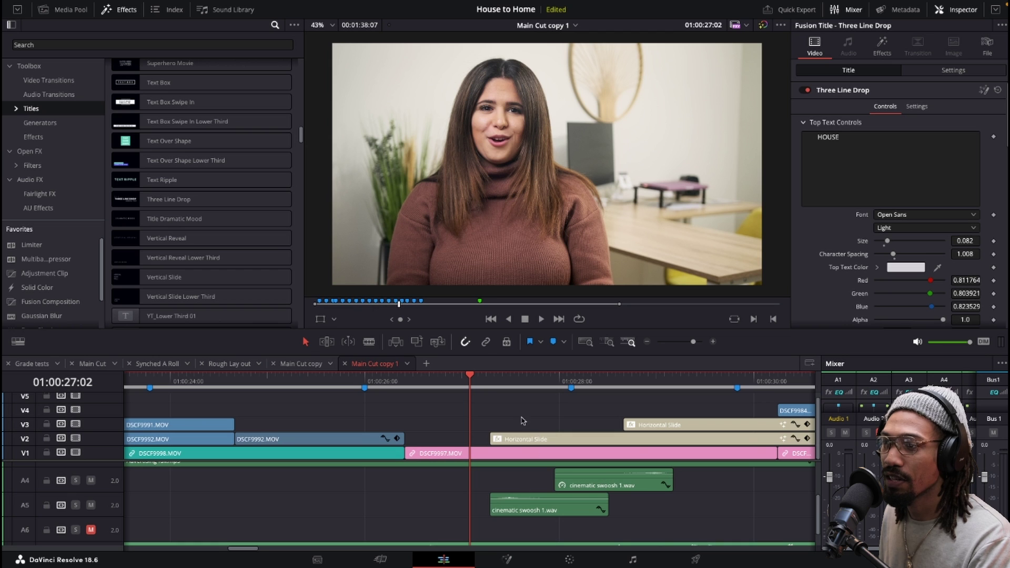
key("space")
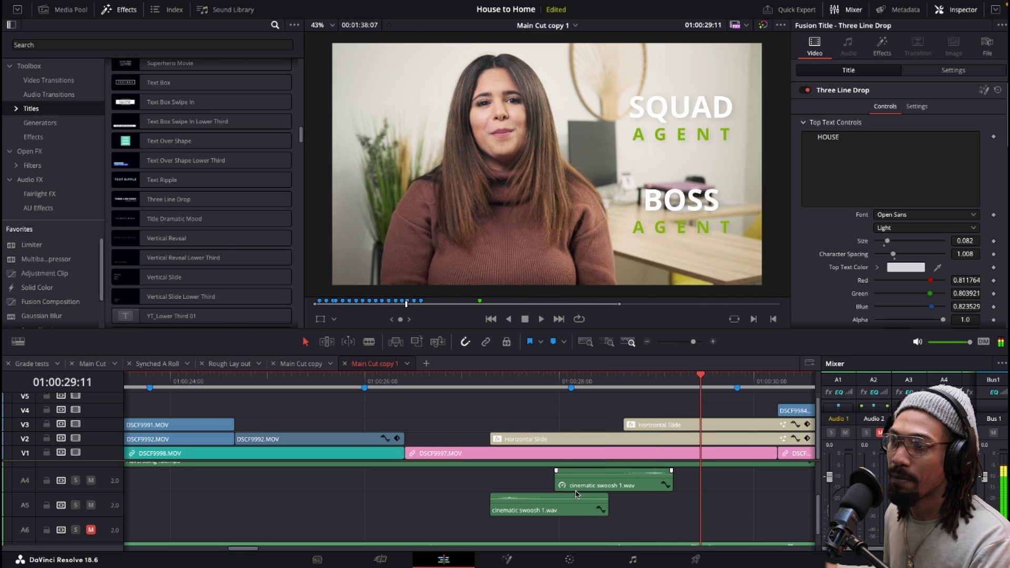
left_click(491, 383)
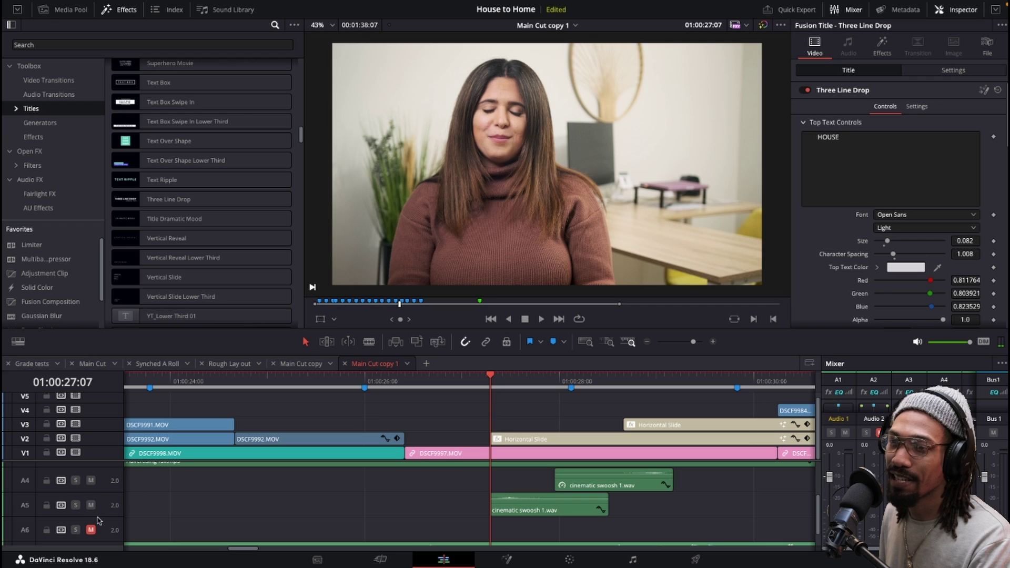
Step: Solo Audio 4 and Audio 5 and play the Horizontal Slide swoosh sounds from 01:00:27:07 to 01:00:29:13
left_click(75, 505)
left_click(75, 480)
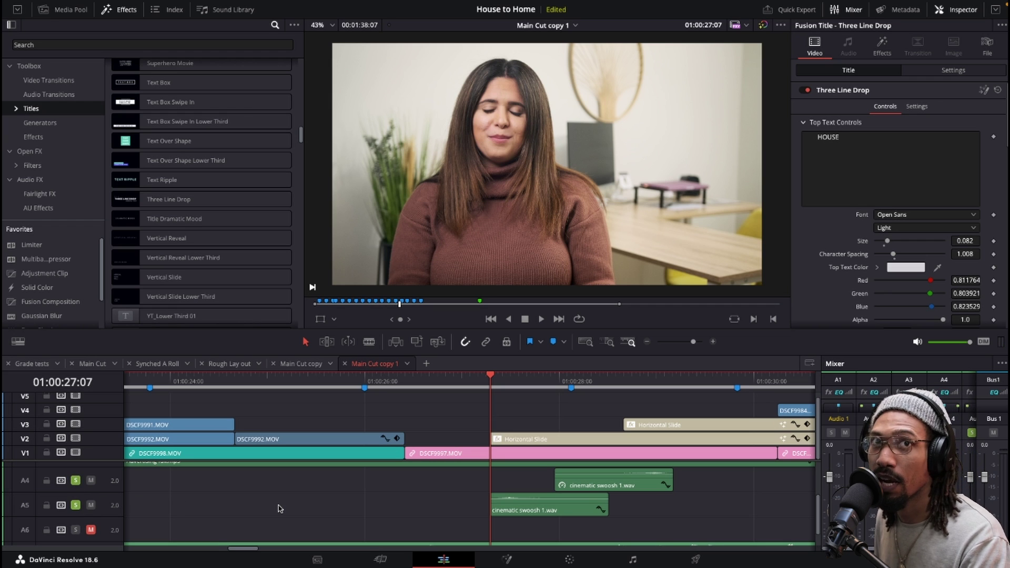
key("space")
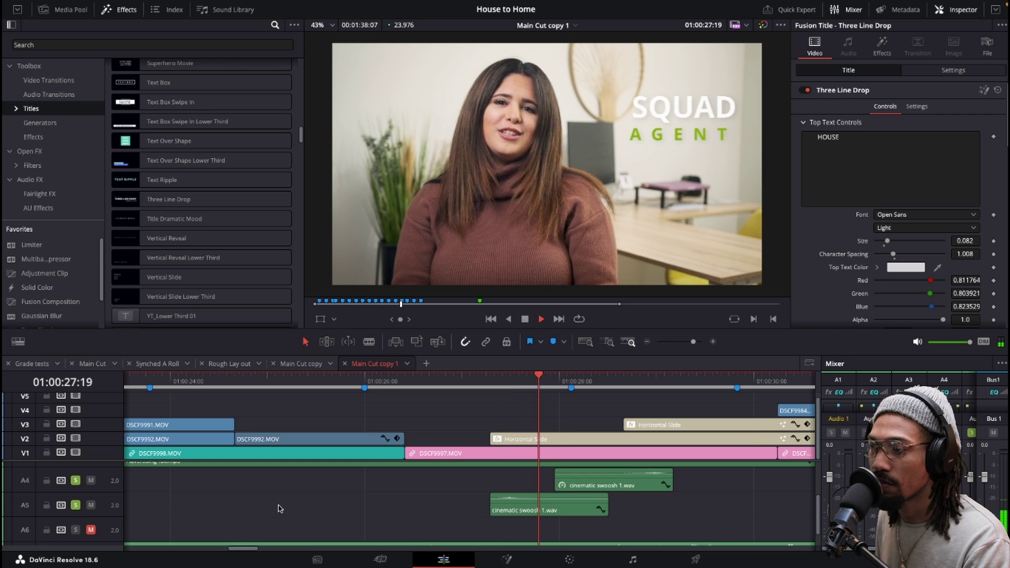
key("space")
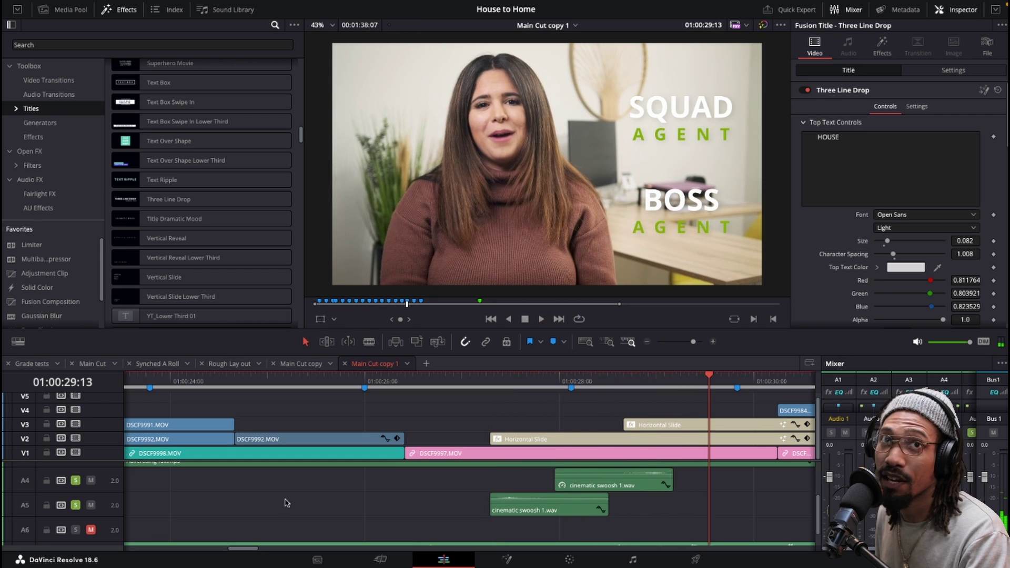
Step: Replay the soloed swooshes up to 01:00:29:13 and turn off solo on Audio 5 and Audio 4
left_click(453, 389)
key("space")
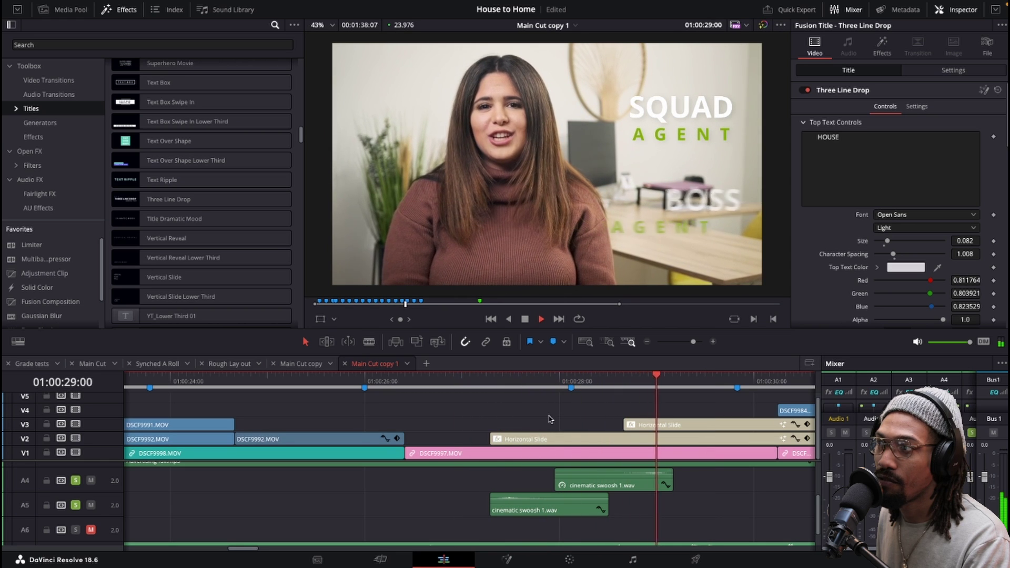
key("space")
left_click(76, 505)
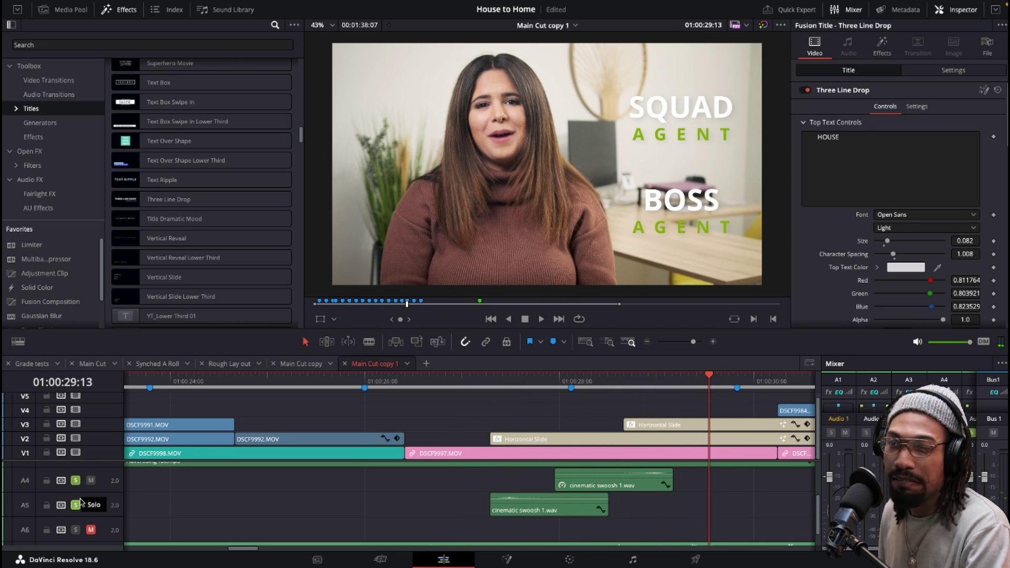
left_click(75, 480)
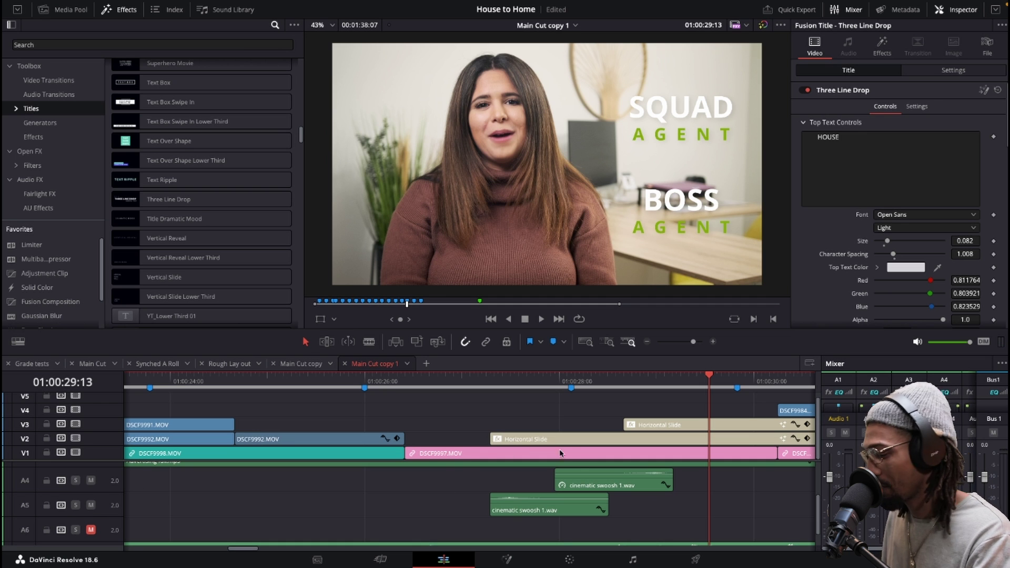
Step: Play on from 01:00:29:13 through DSCF9984 and the first Rise Fade title, stopping at 01:00:34:03
scroll(552, 468, "down", 3)
scroll(537, 503, "up", 2)
scroll(537, 502, "up", 1)
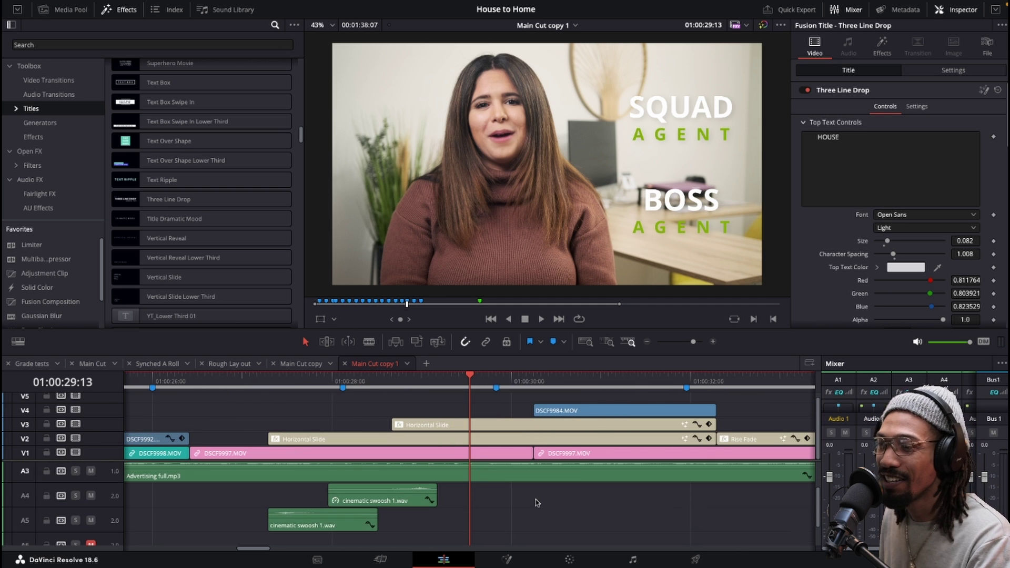
key("space")
scroll(538, 502, "down", 2)
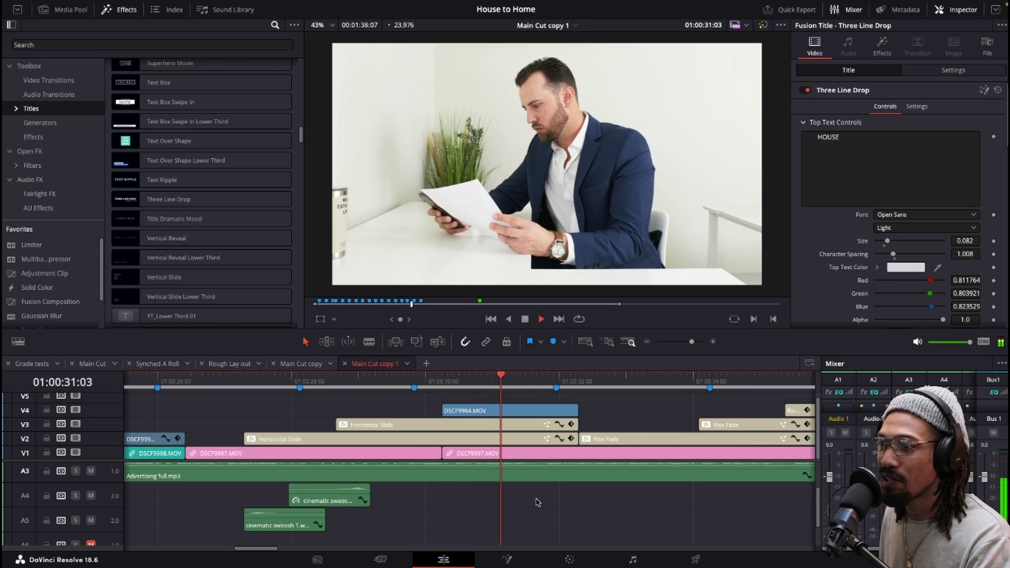
scroll(537, 502, "up", 2)
scroll(537, 502, "down", 2)
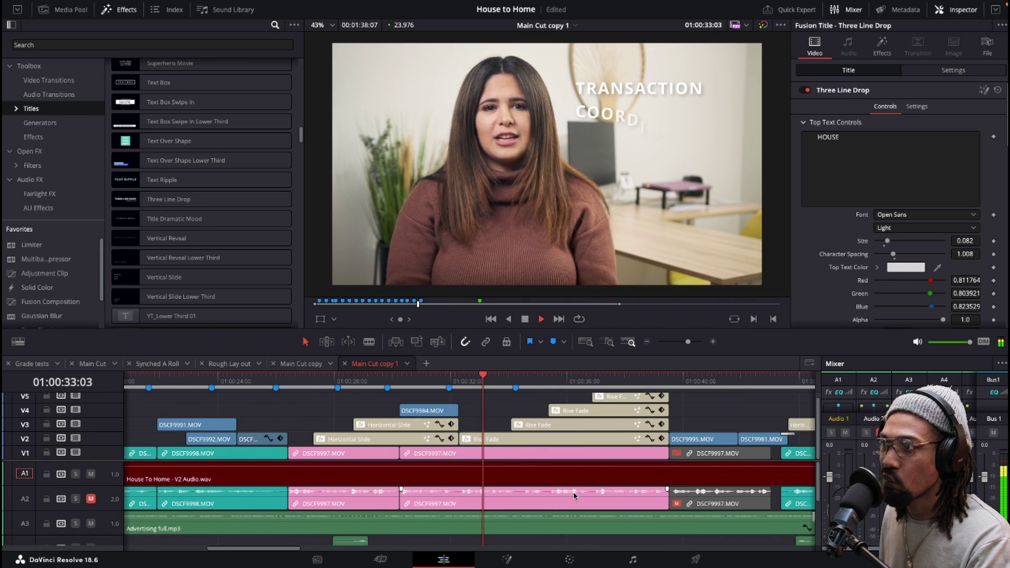
scroll(558, 497, "down", 3)
key("space")
Step: Play the stacked Rise Fade titles from 01:00:34:03 to 01:00:36:16
scroll(541, 503, "up", 1)
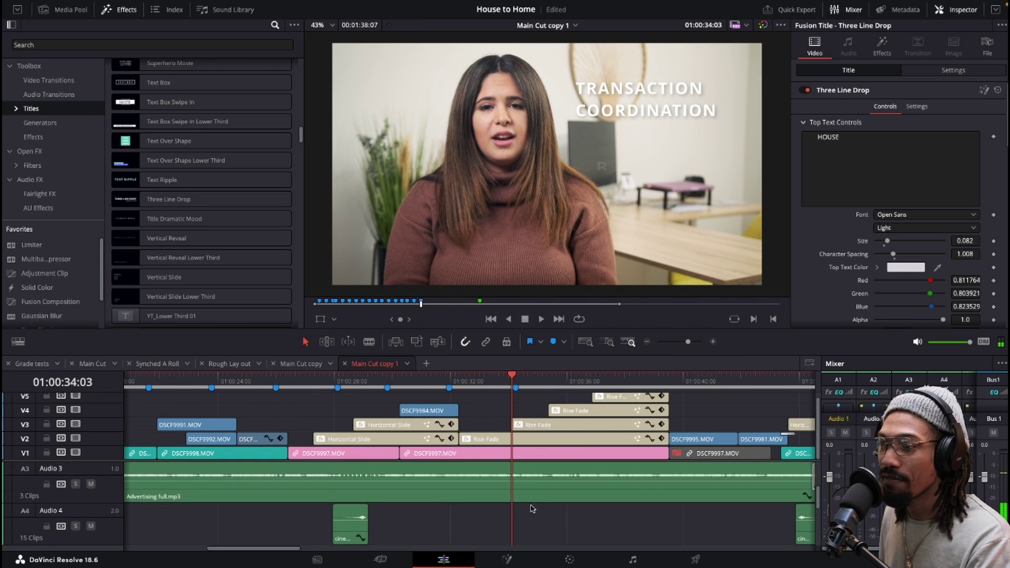
scroll(530, 509, "down", 3)
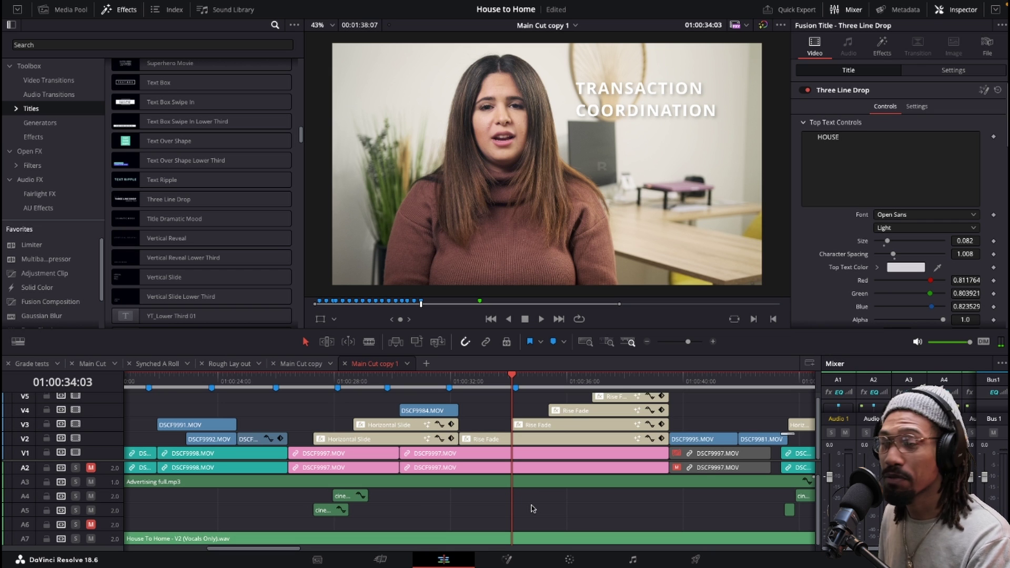
key("space")
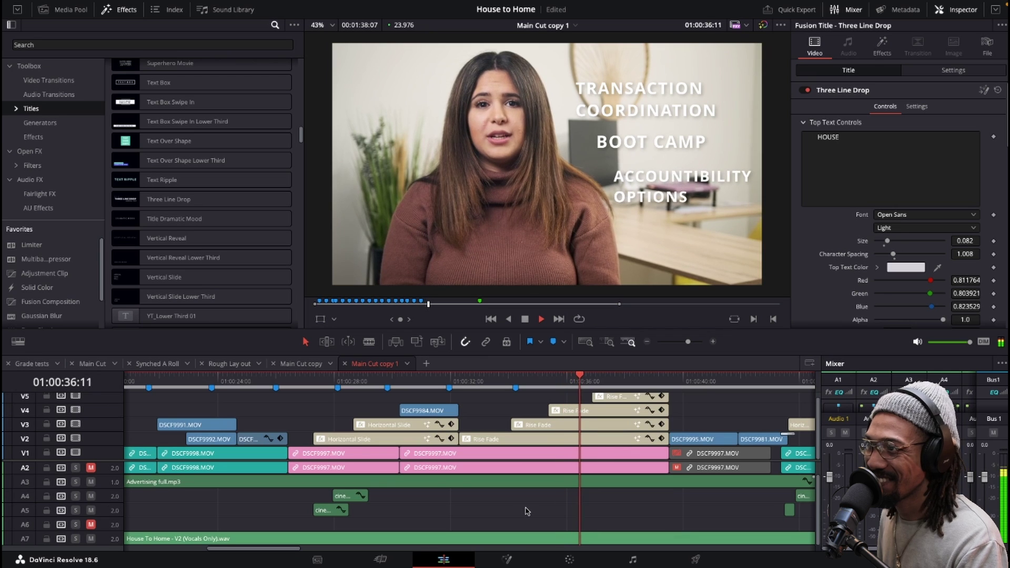
key("space")
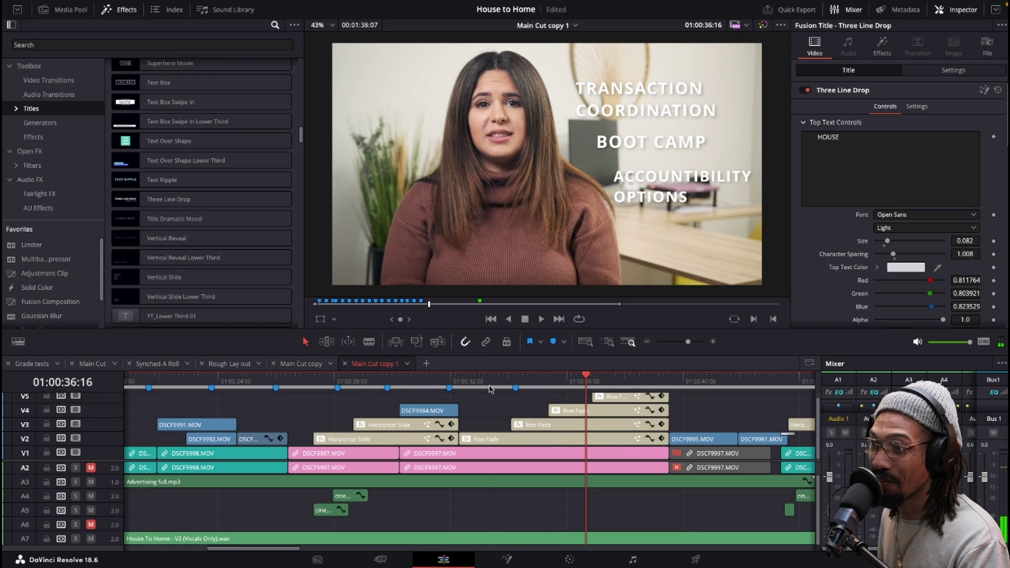
Step: Replay the Rise Fade titles from partway through the first one and continue into DSCF9995, stopping at 01:00:40:16
left_click(490, 388)
key("space")
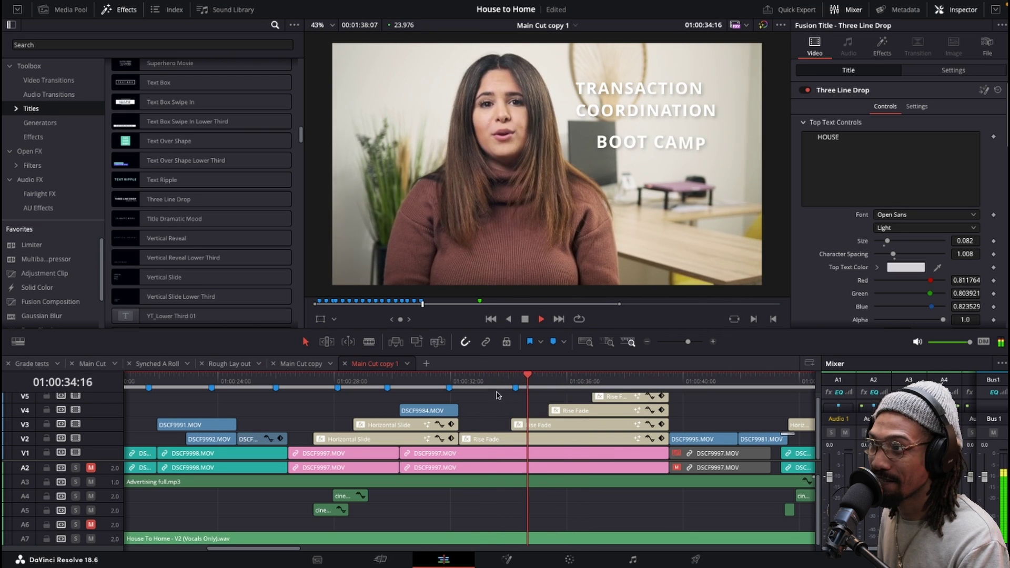
key("shift+z")
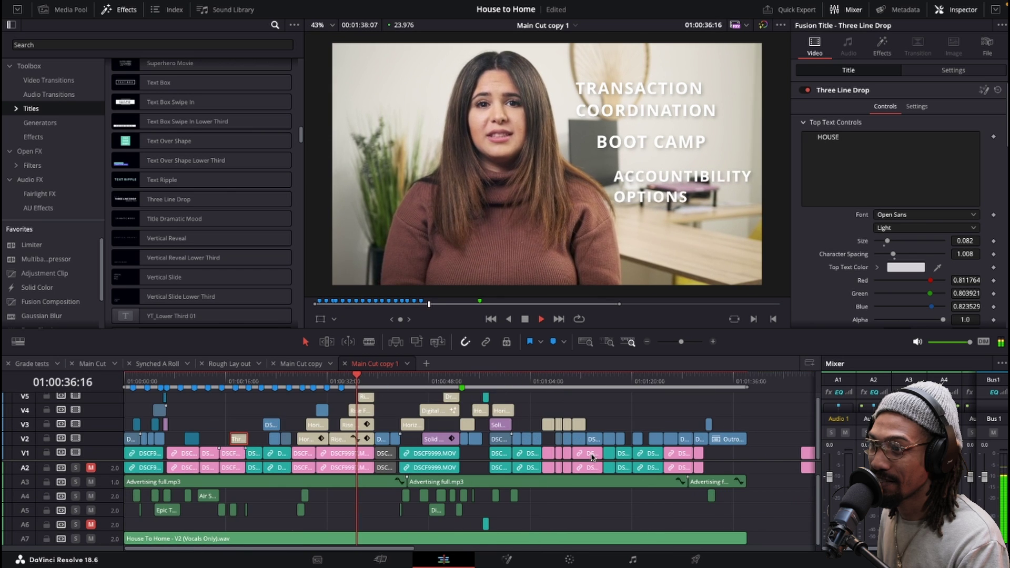
key("shift+z")
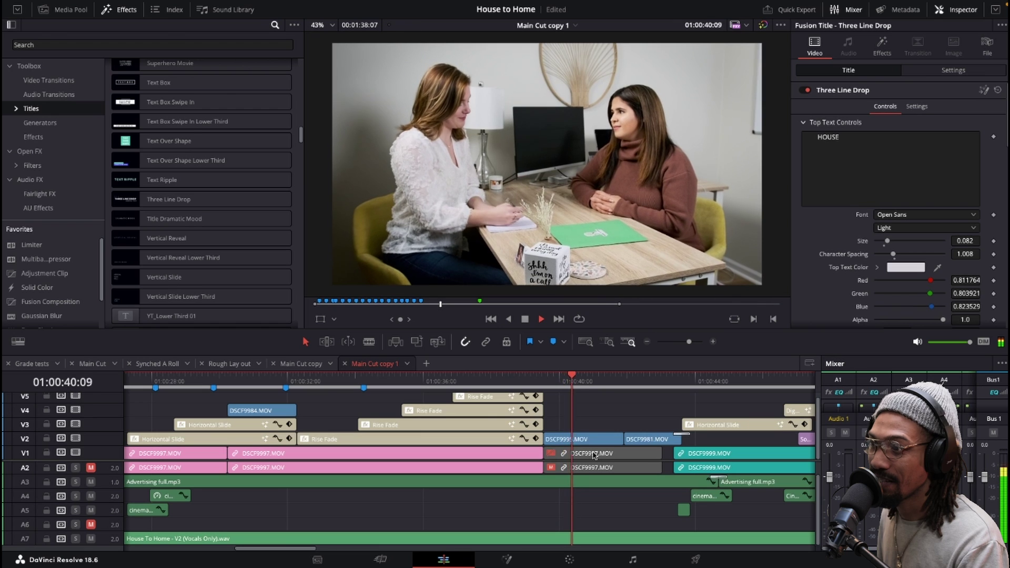
key("space")
key("super+minus")
key("super+minus")
key("super+equal")
key("super+equal")
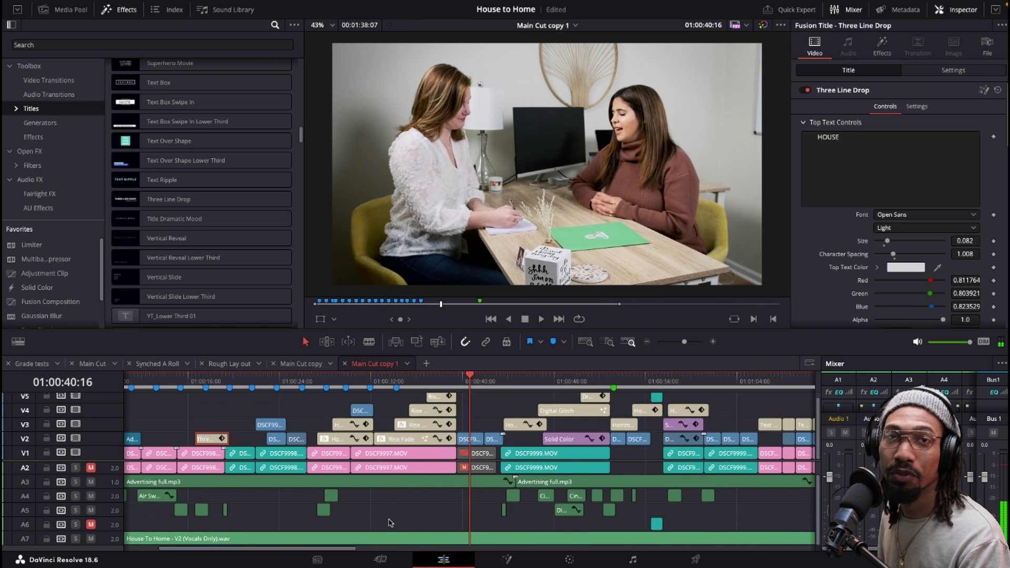
Step: Inspect the audio settings of House To Home - V2 Audio.wav on Audio 1 and the Vocals Only file on Audio 7
scroll(380, 528, "up", 1)
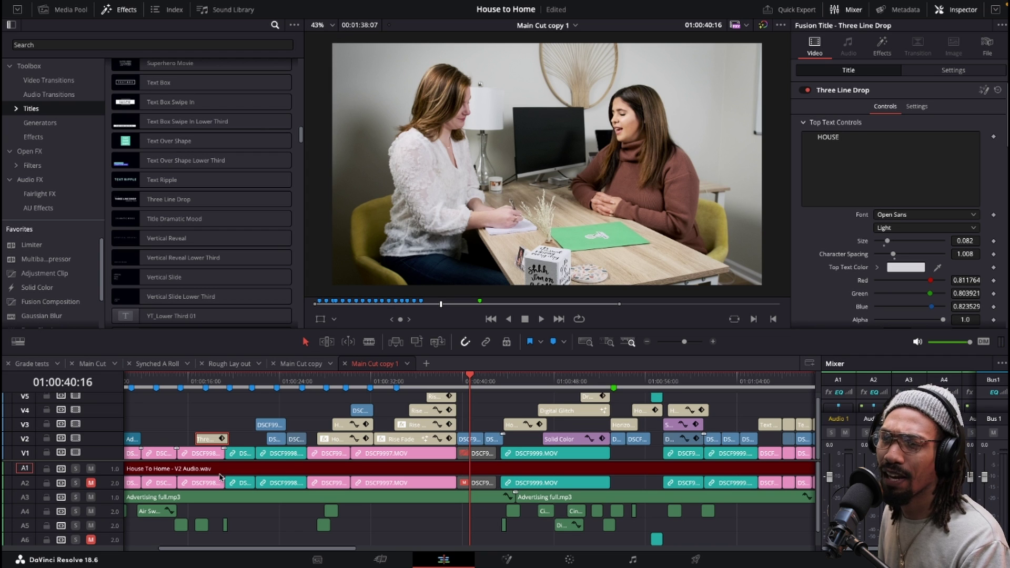
left_click(257, 471)
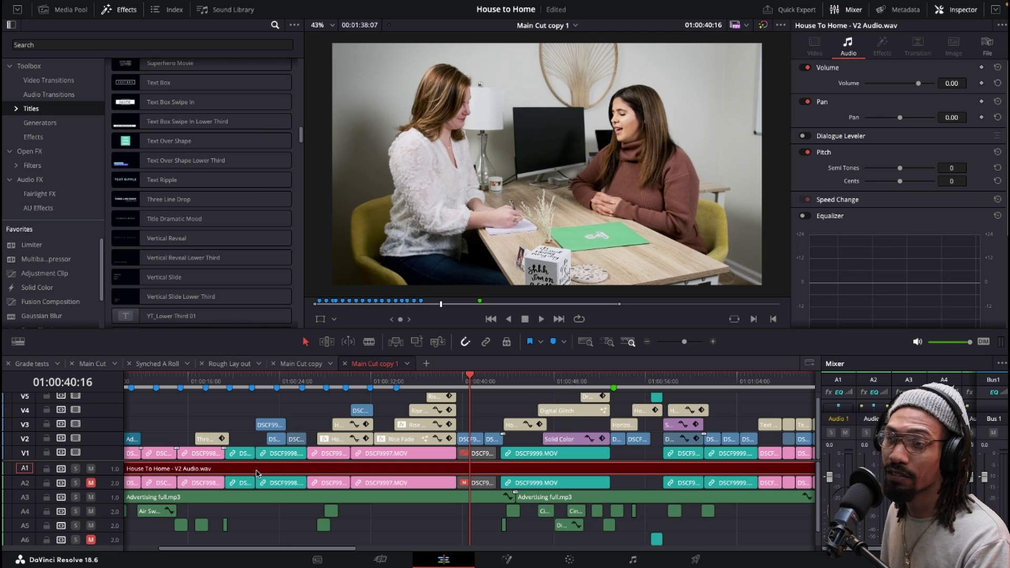
scroll(278, 512, "down", 1)
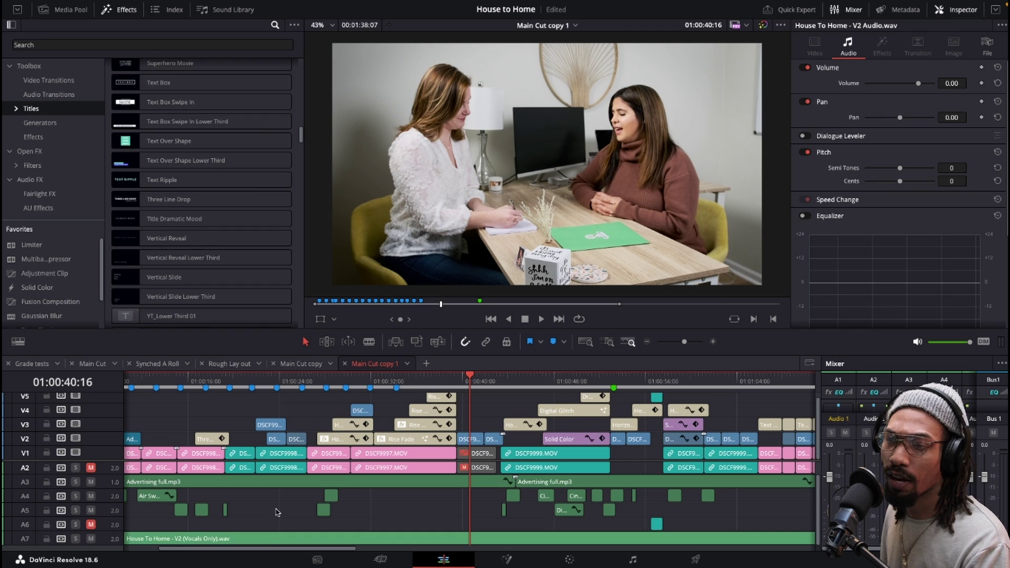
left_click(271, 538)
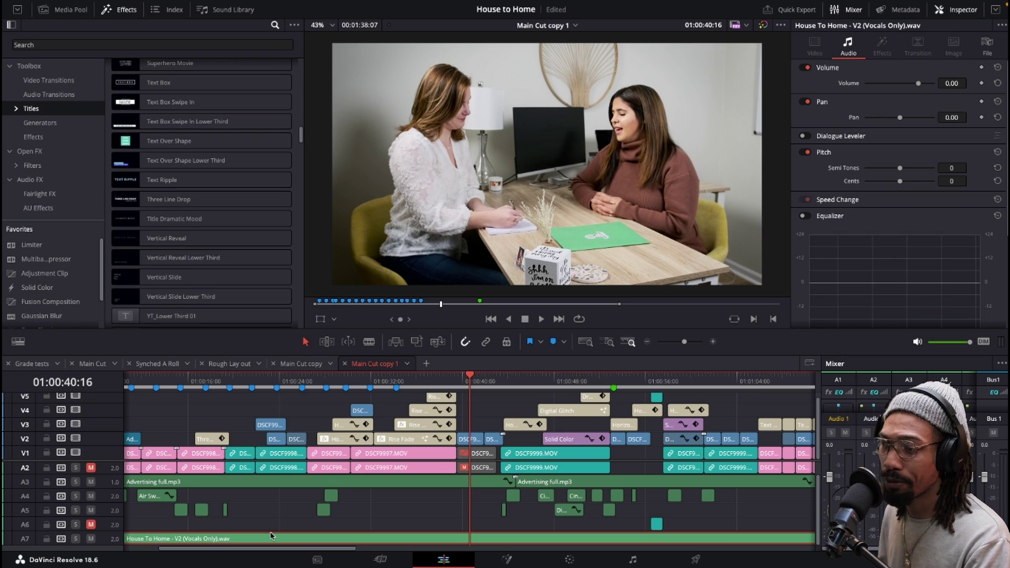
Step: Play from 01:00:40:16 through the BOSS AGENTS Horizontal Slide into the Digital Glitch title, stopping at 01:00:48:16
left_click(417, 511)
key("space")
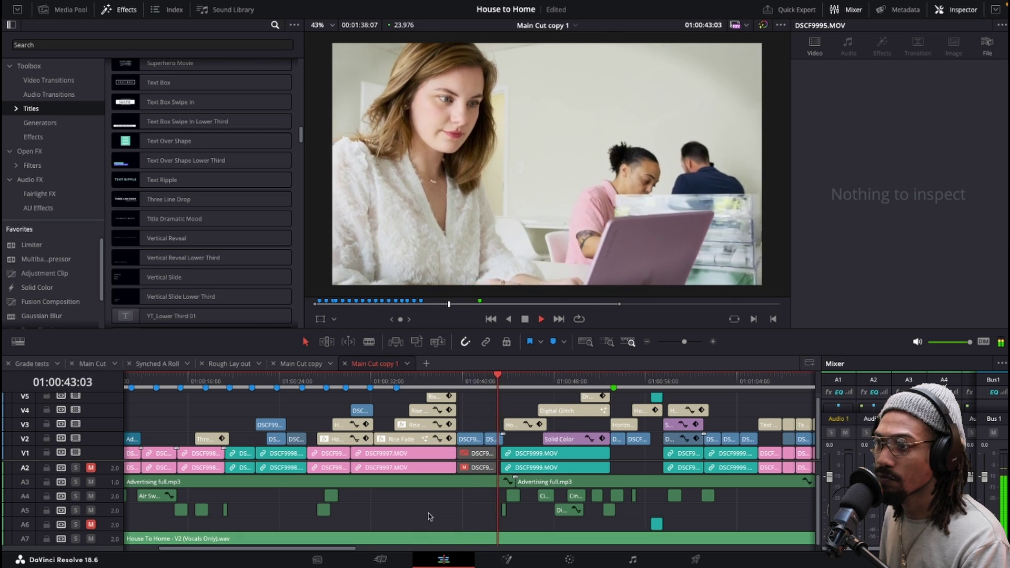
key("super+=")
key("super+=")
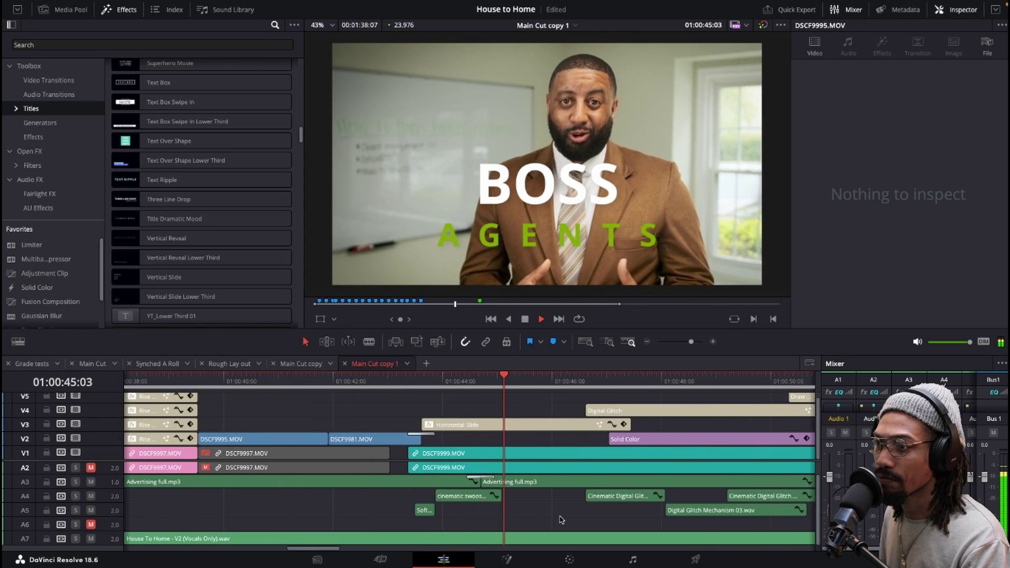
scroll(561, 520, "down", 2)
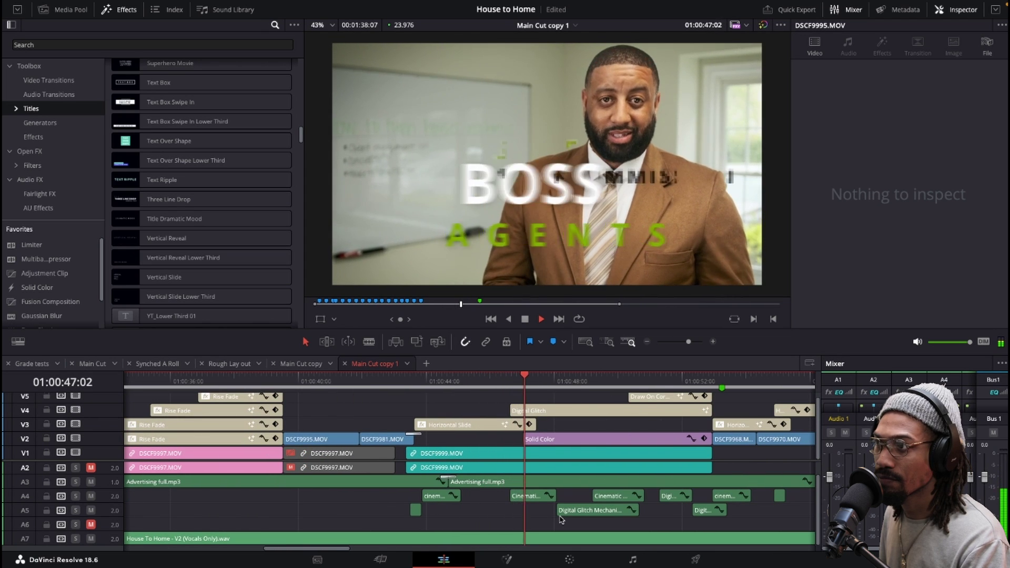
key("space")
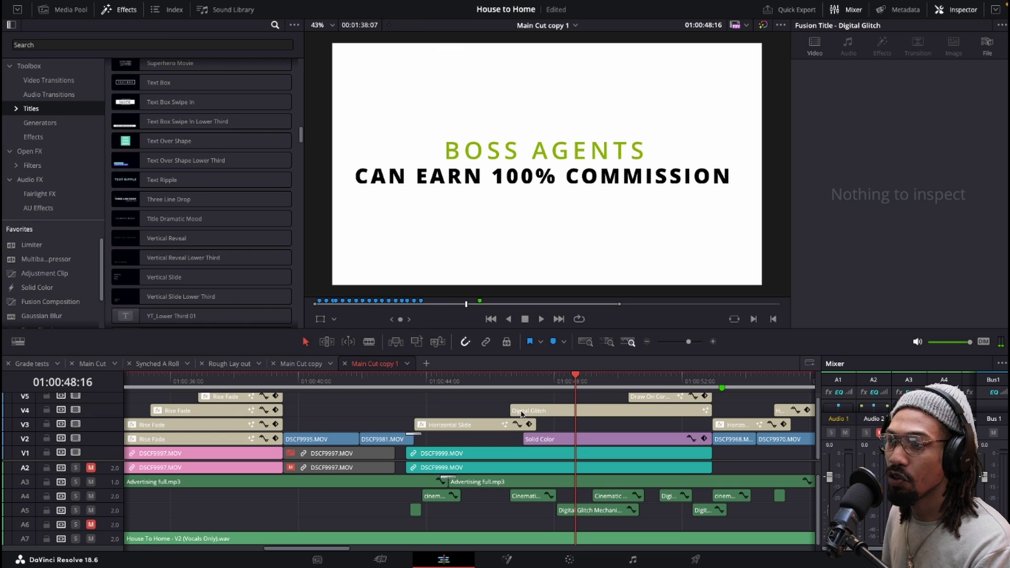
Step: Replay the Digital Glitch title section from about 01:00:46:00 to 01:00:50:16 with its glitch sound clips in view
scroll(521, 414, "up", 2)
scroll(543, 501, "up", 3)
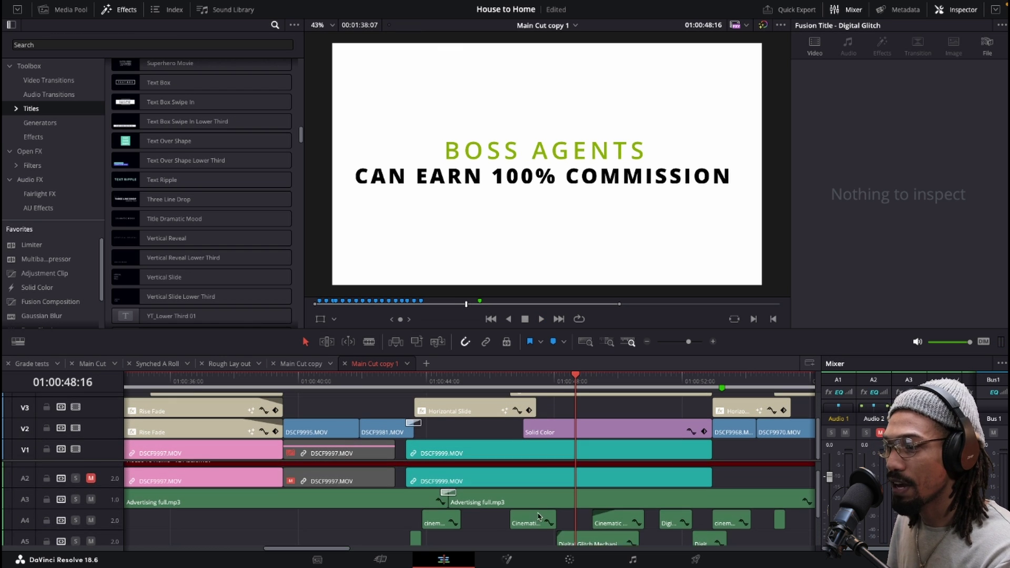
scroll(536, 524, "up", 3)
scroll(467, 526, "down", 2)
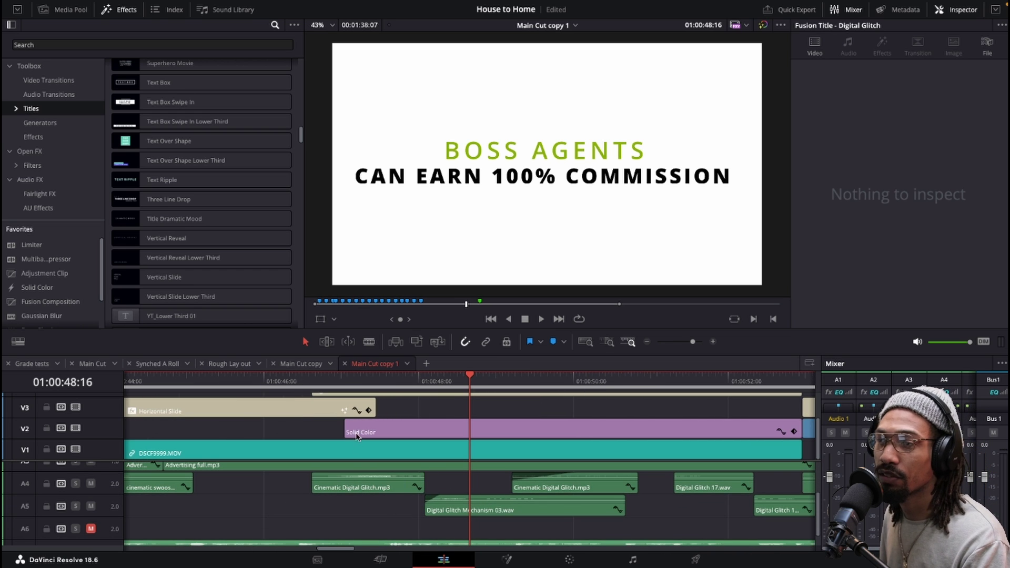
left_click(265, 382)
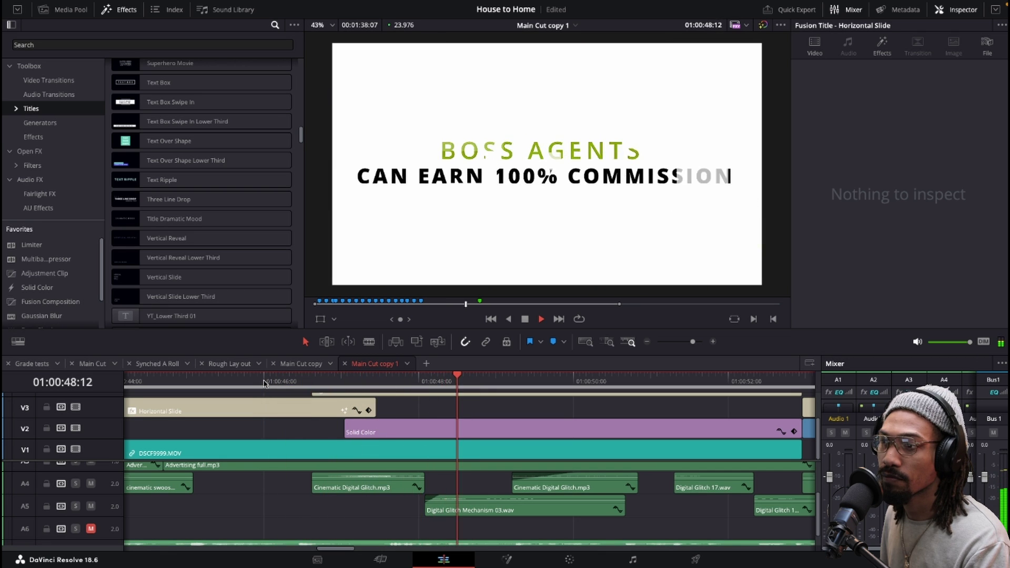
scroll(375, 419, "down", 1)
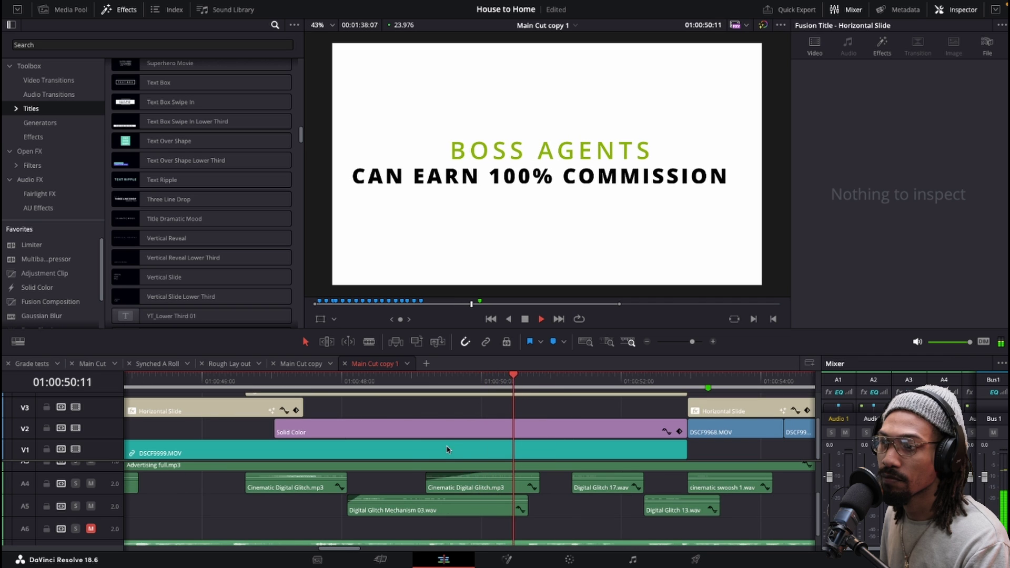
key("space")
Step: Solo Audio 5 and Audio 4 to isolate the glitch sound effects
scroll(206, 524, "up", 1)
scroll(206, 525, "down", 1)
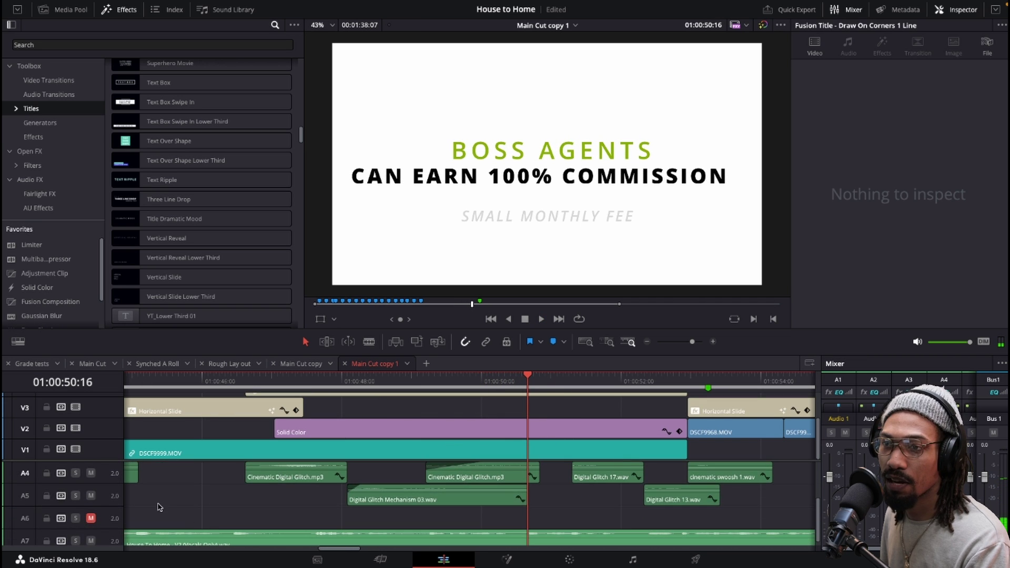
scroll(157, 506, "up", 2)
left_click(74, 527)
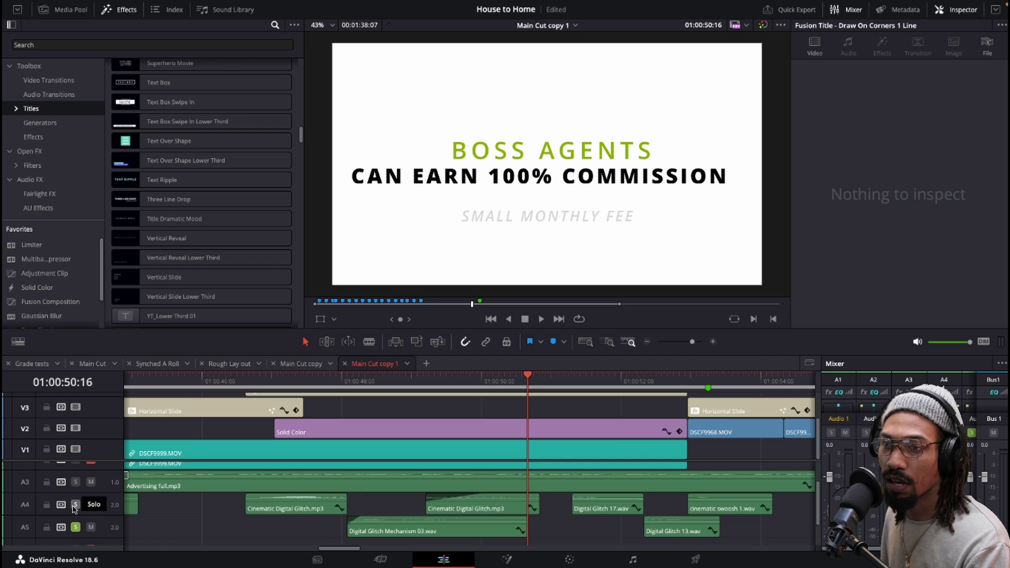
scroll(235, 507, "down", 2)
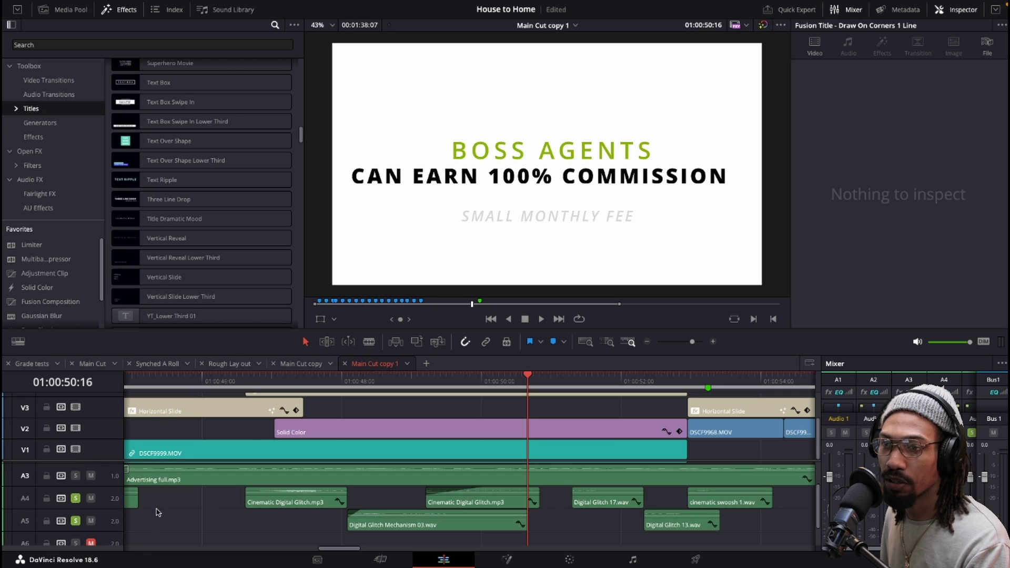
left_click(237, 504)
scroll(200, 501, "up", 2)
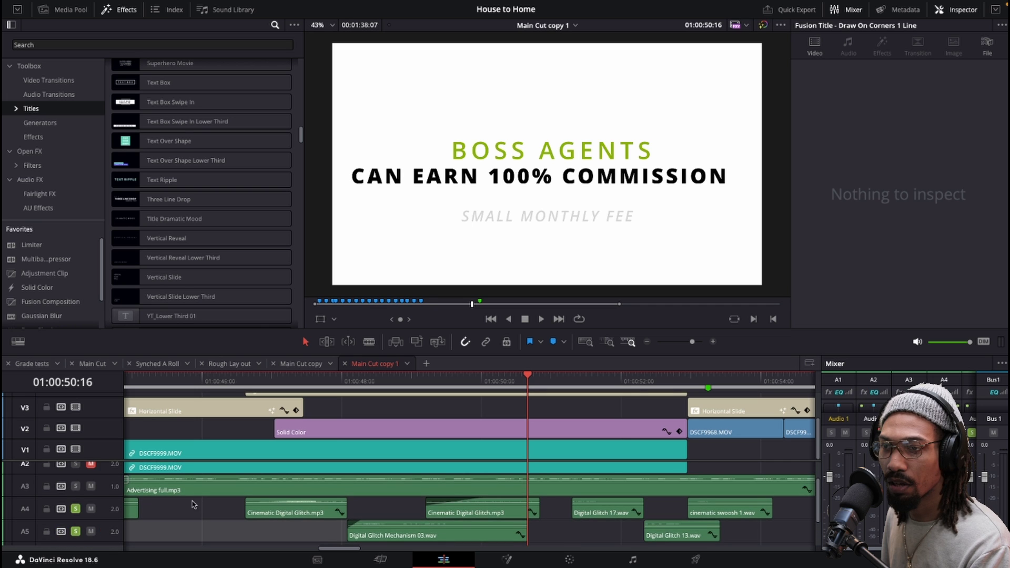
scroll(193, 504, "down", 2)
Step: Play the soloed glitch sounds from just before the first Cinematic Digital Glitch.mp3 clip to 01:00:51:04
left_click(215, 378)
key("space")
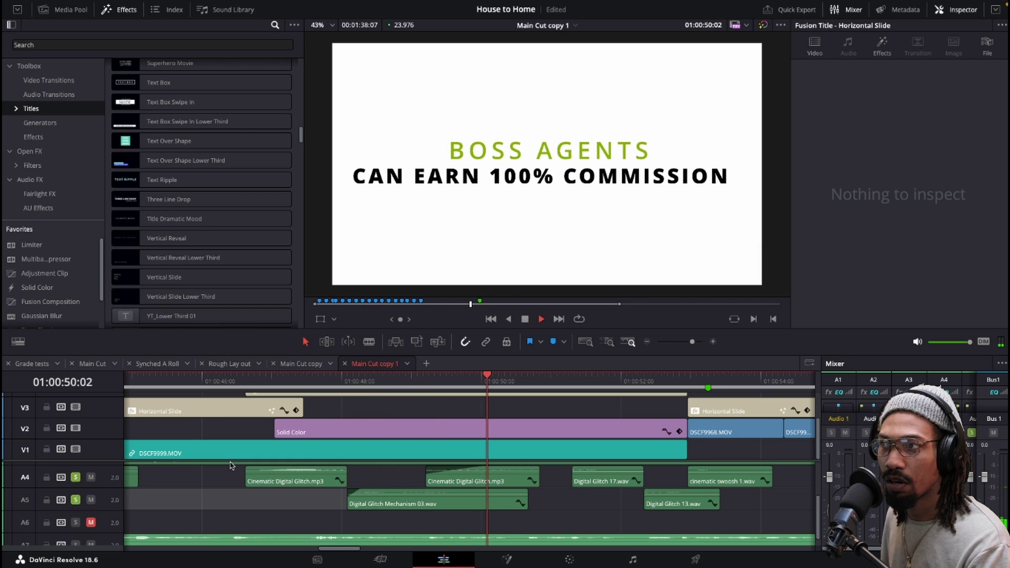
scroll(391, 491, "up", 3)
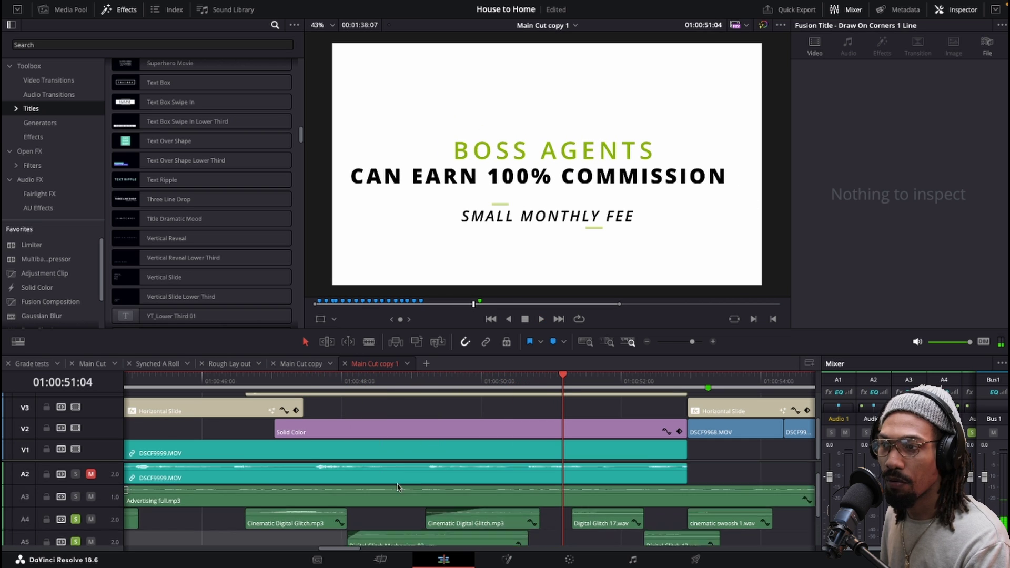
Step: Replay the soloed glitch sounds under the BOSS AGENTS commission title, stopping at 01:00:51:01
left_click(246, 385)
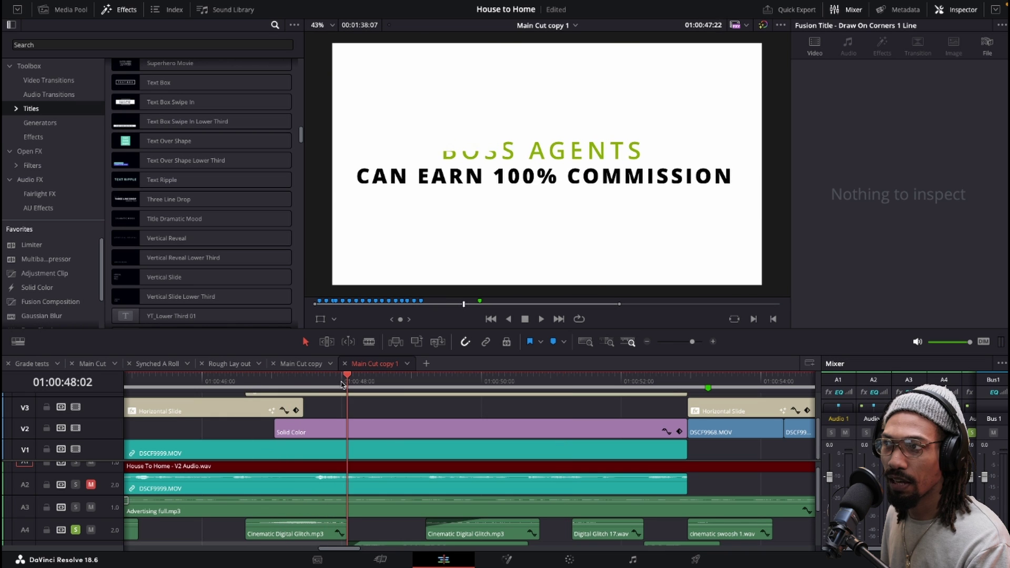
key("space")
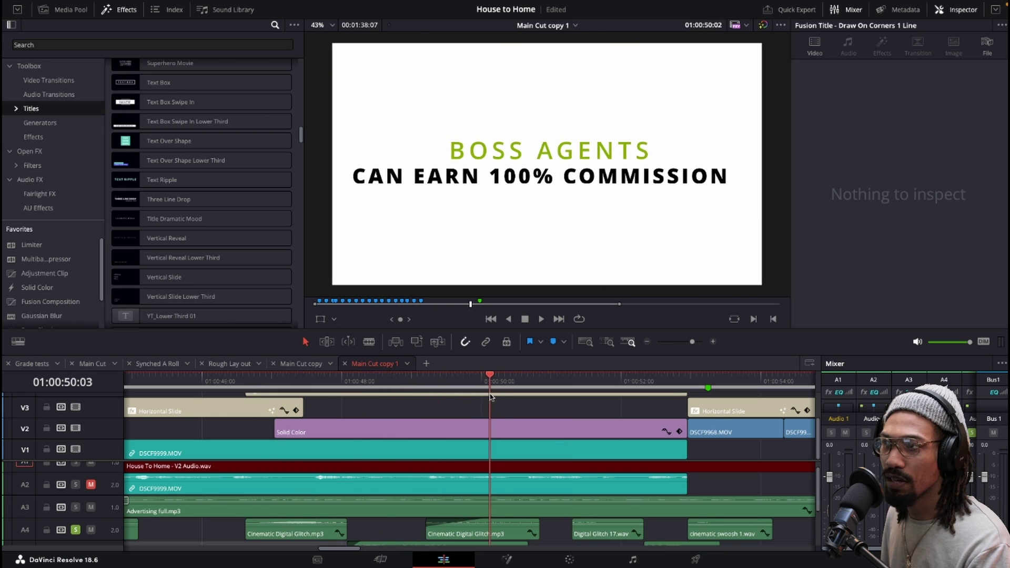
key("space")
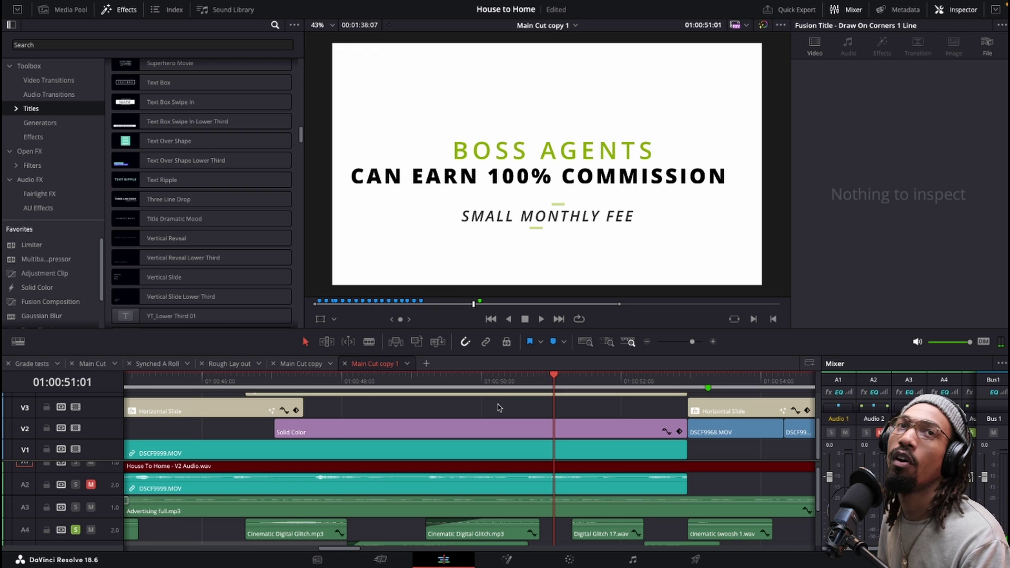
Step: Play the soloed Audio 4 and Audio 5 clips from the start of the Digital Glitch title to 01:00:52:00
scroll(434, 435, "down", 2)
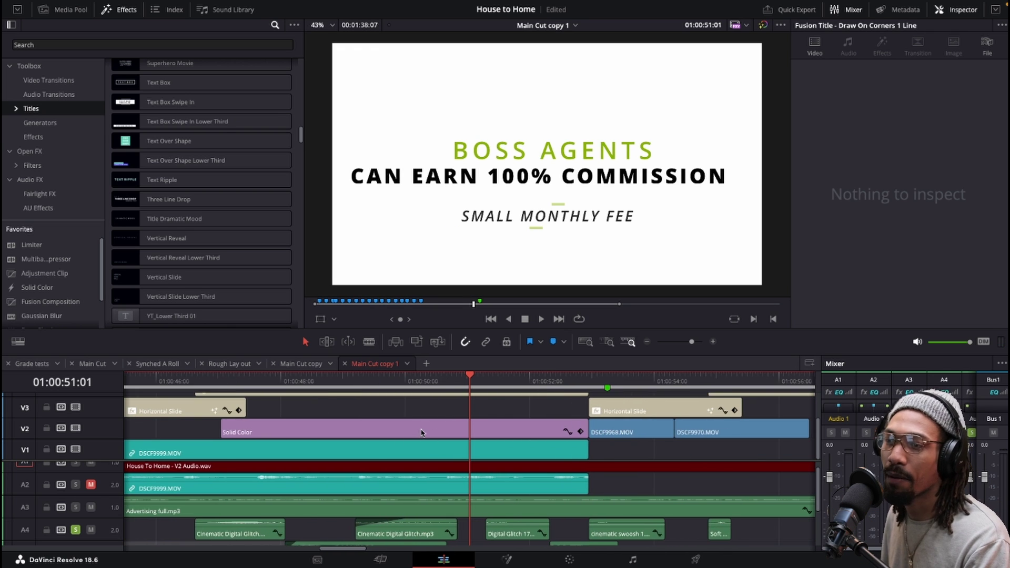
scroll(343, 508, "down", 2)
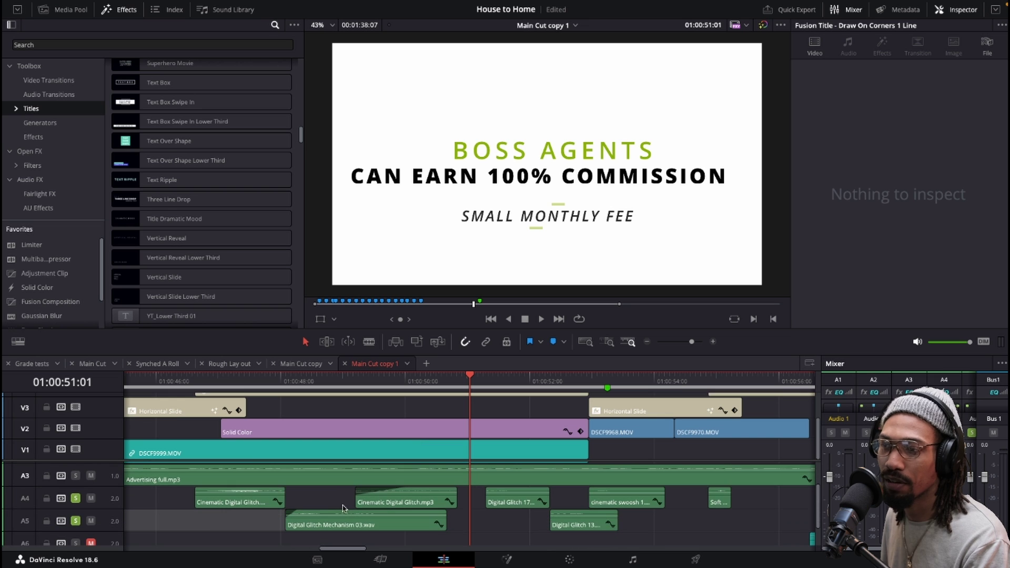
left_click(198, 387)
key("space")
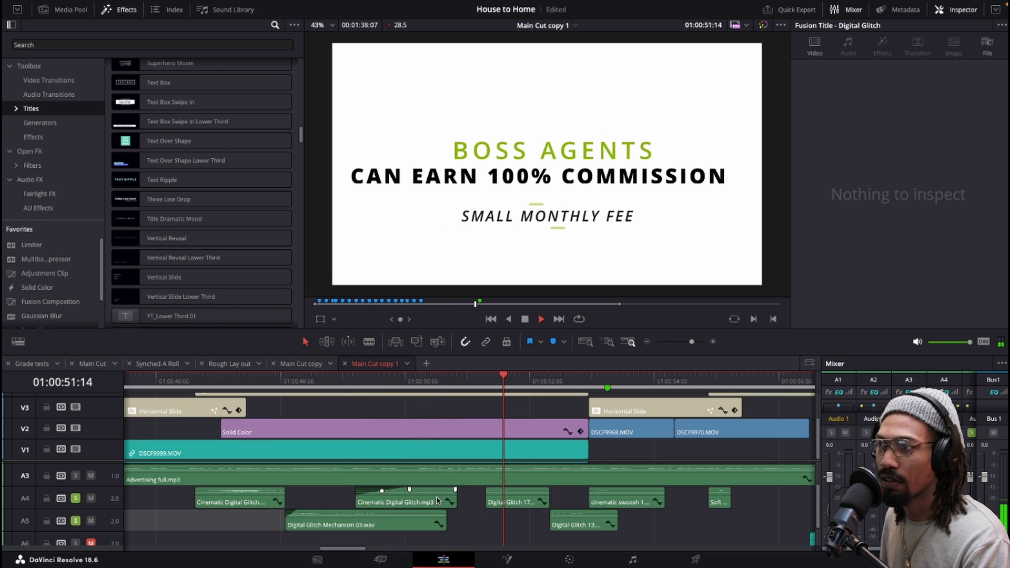
key("space")
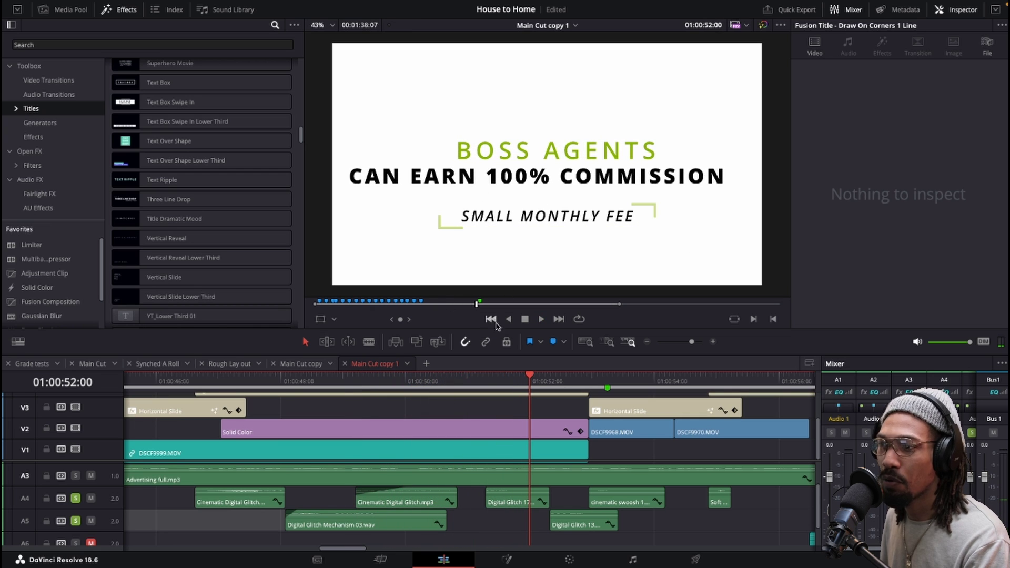
Step: Replay the SMALL MONTHLY FEE corner animation from about 01:00:51:00 with its Digital Glitch 17 and Digital Glitch 13 sounds, stopping at 01:00:52:19
left_click(470, 388)
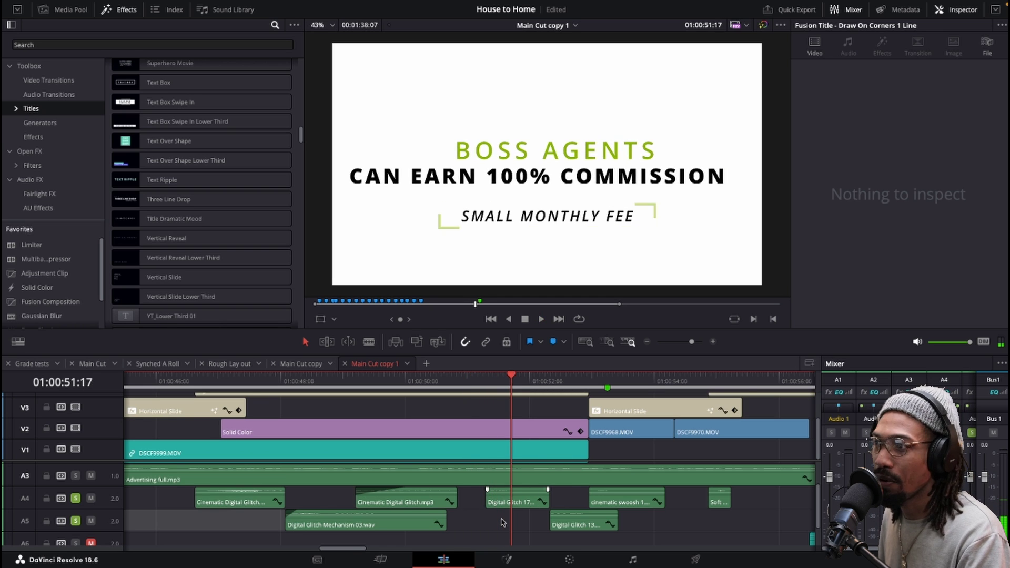
left_click(467, 387)
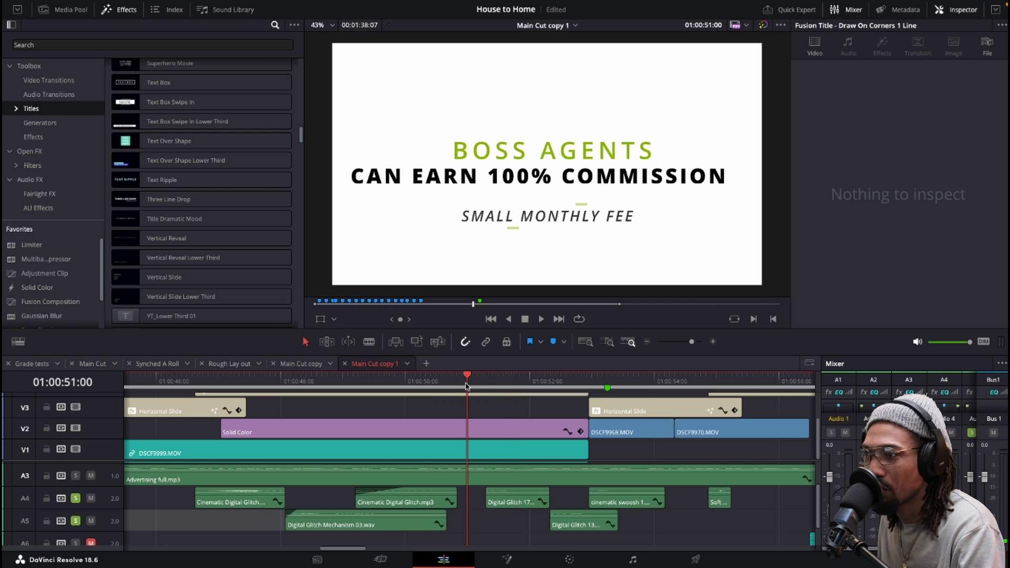
left_click(443, 384)
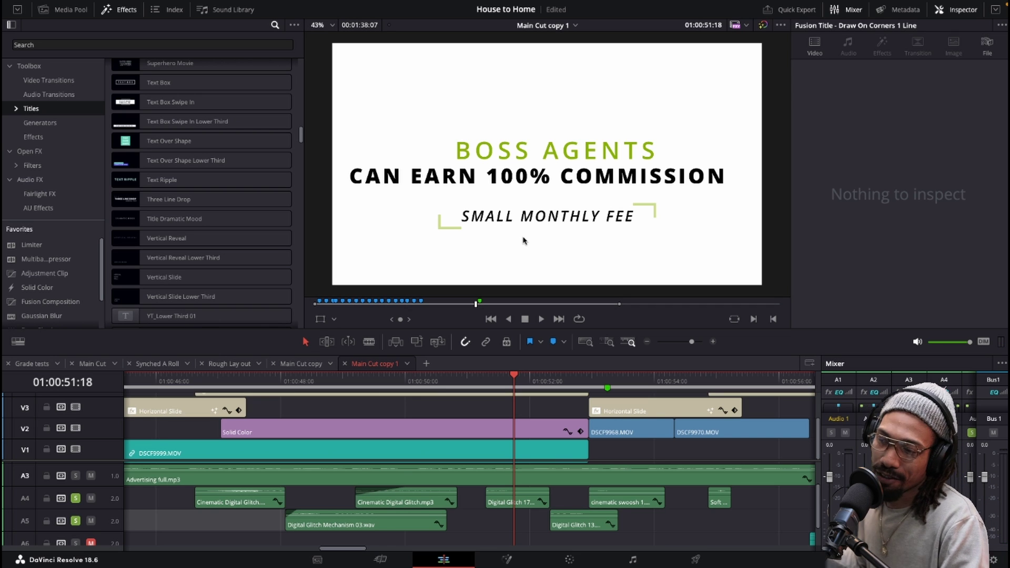
key("space")
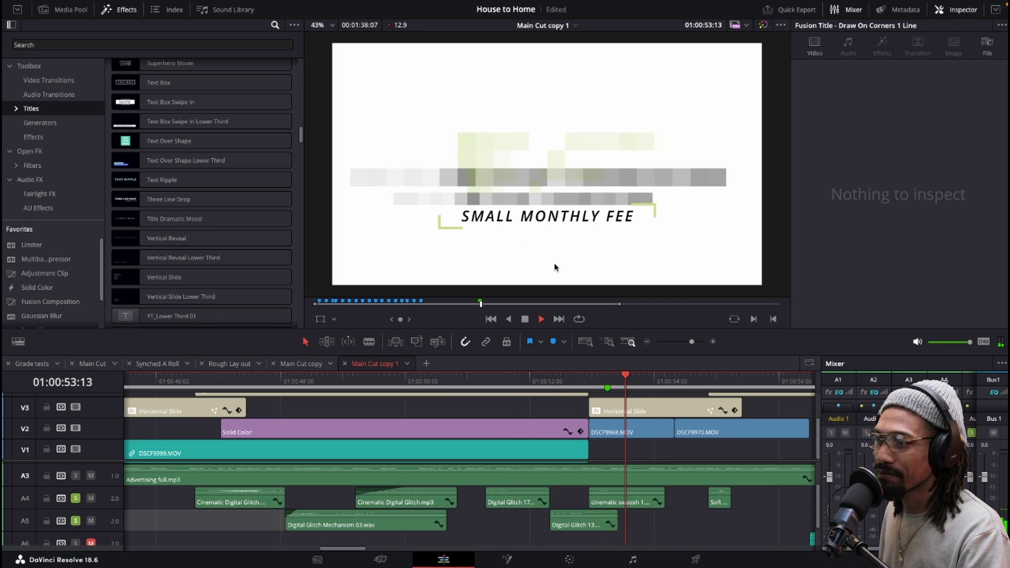
left_click(532, 383)
key("space")
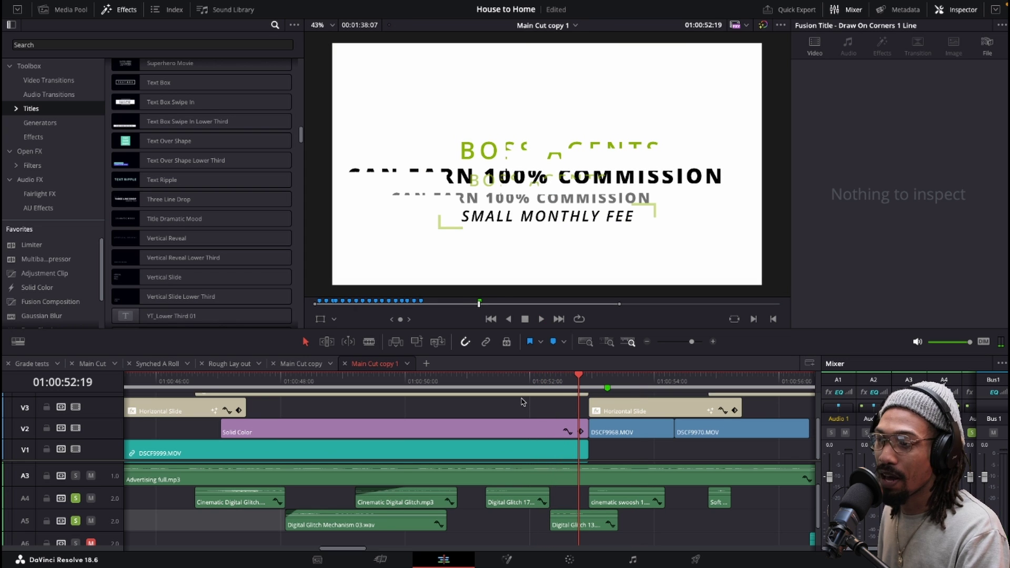
Step: Enlarge the audio tracks and play the cinematic swoosh under the $395 ADMIN FEE title up to 01:00:53:13
scroll(544, 500, "down", 1)
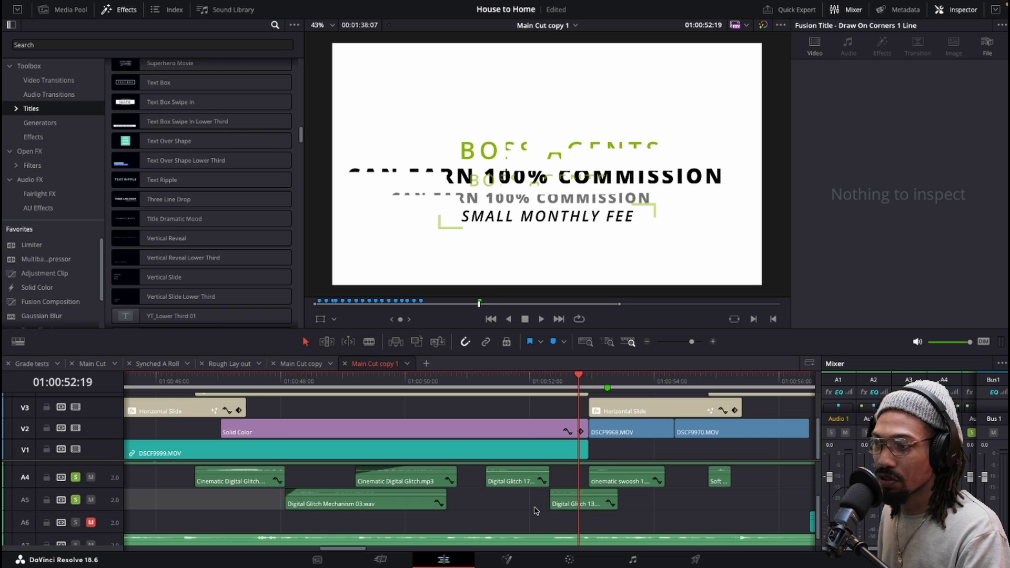
scroll(539, 506, "up", 1)
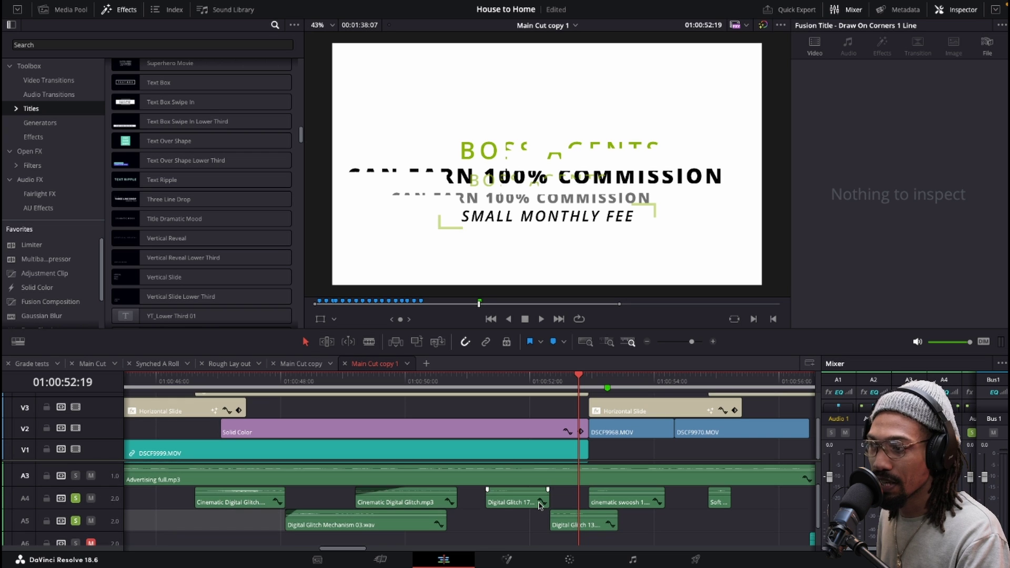
scroll(546, 510, "up", 2, "shift")
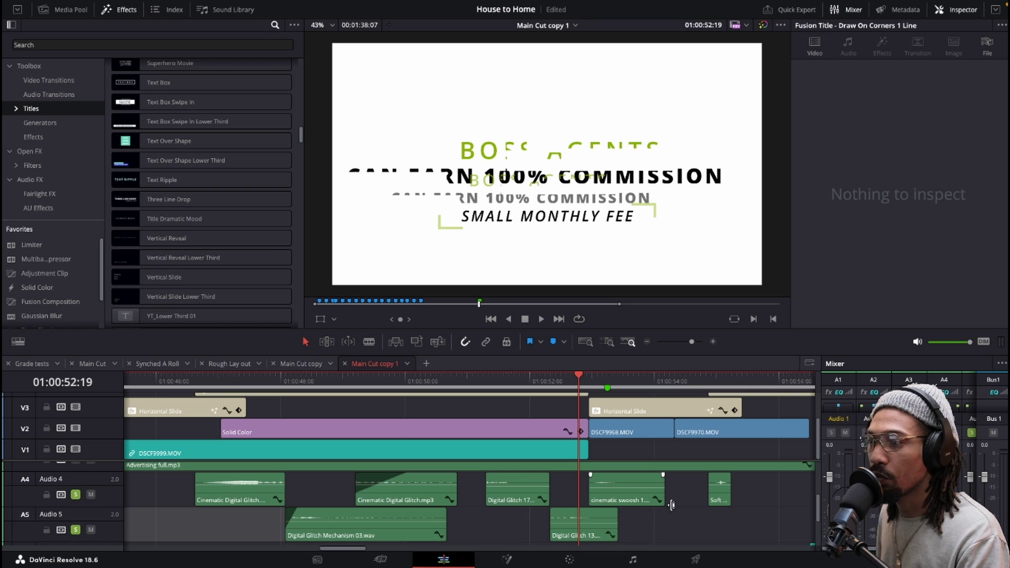
key("space")
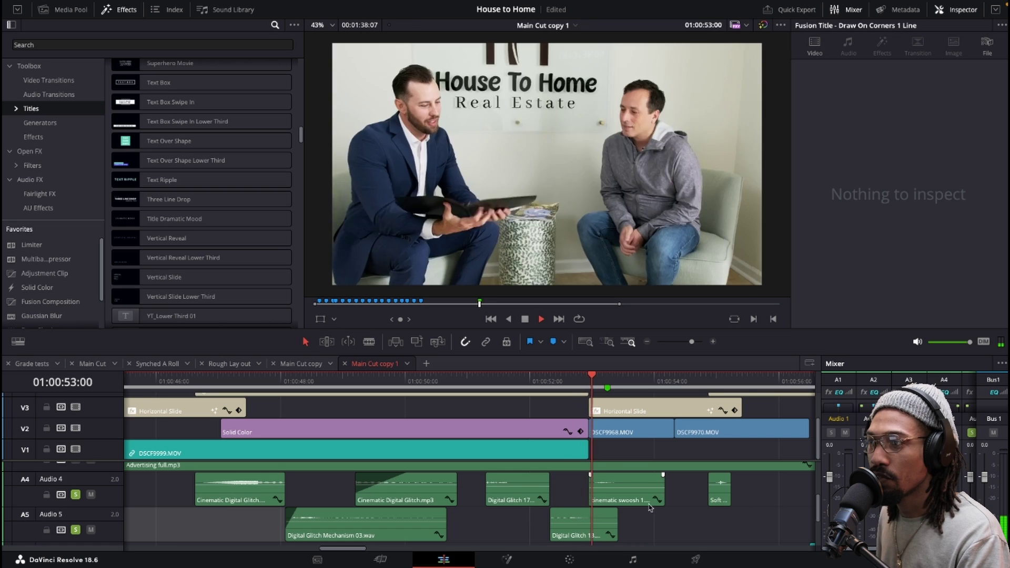
Step: Play the whole soloed sound effect sequence from the first Cinematic Digital Glitch.mp3 clip through the ADMIN FEE title to 01:00:54:07
left_click(213, 388)
key("space")
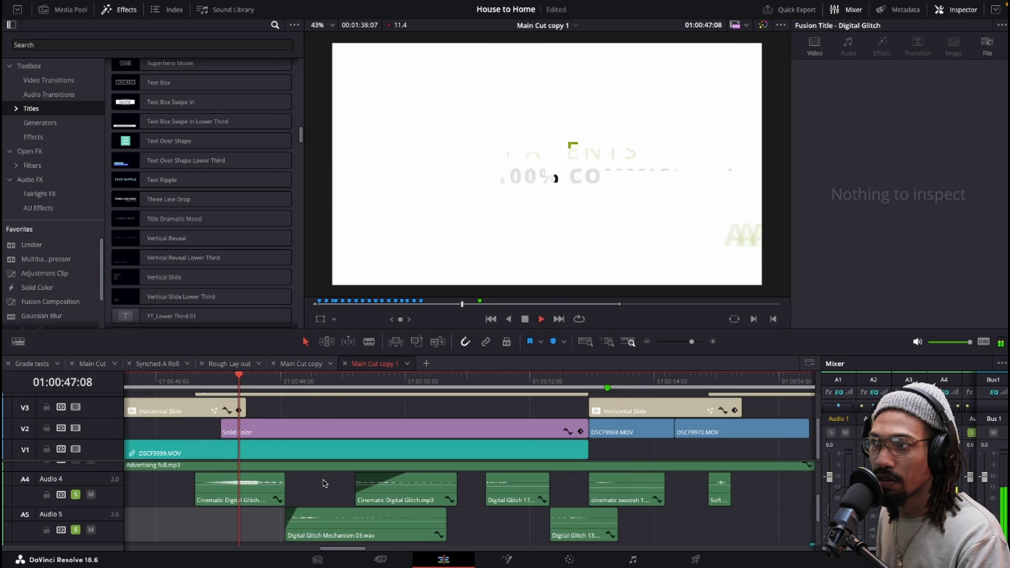
scroll(324, 483, "up", 1)
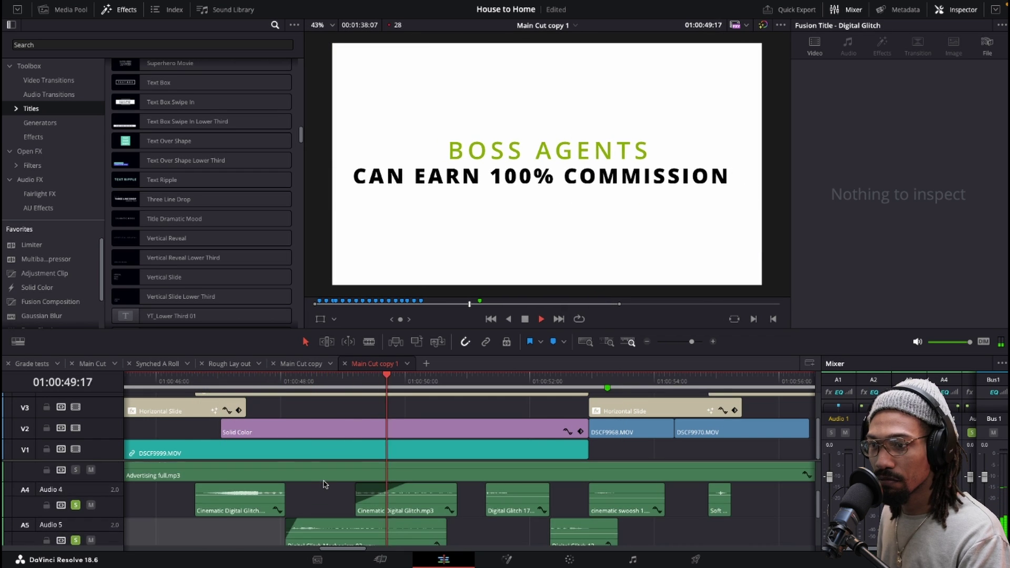
scroll(330, 481, "down", 2)
scroll(334, 482, "up", 3)
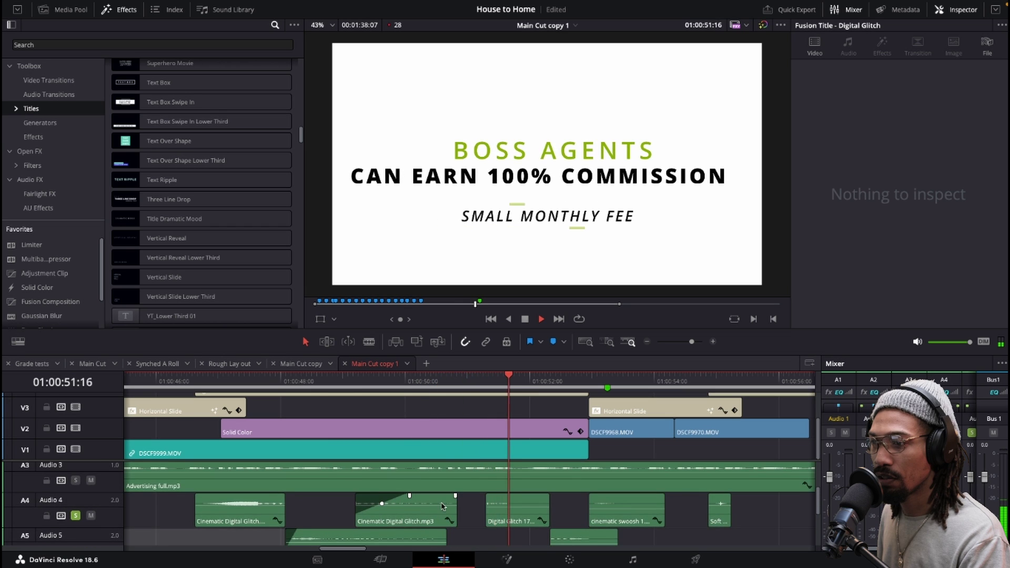
scroll(442, 506, "down", 1)
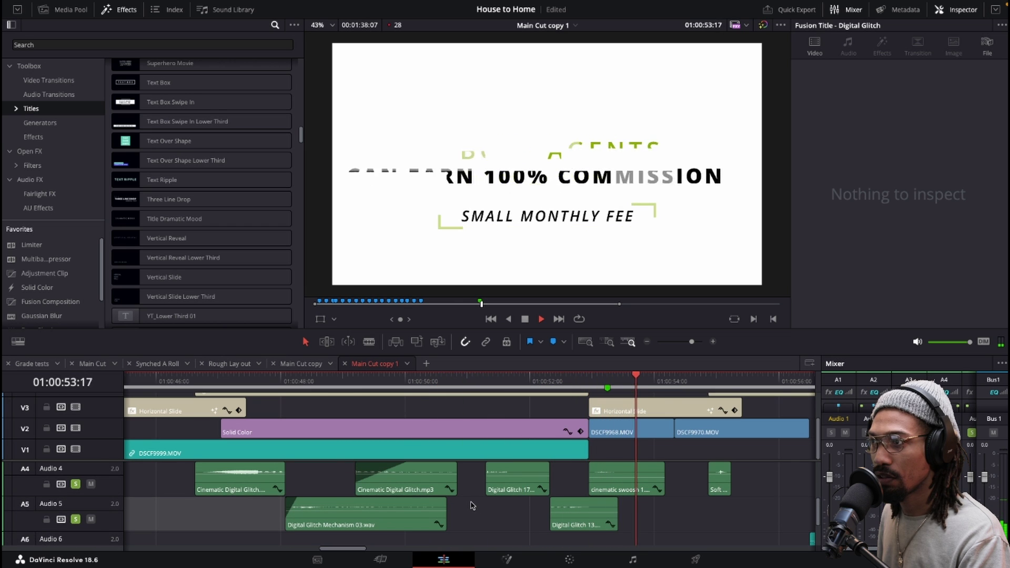
key("space")
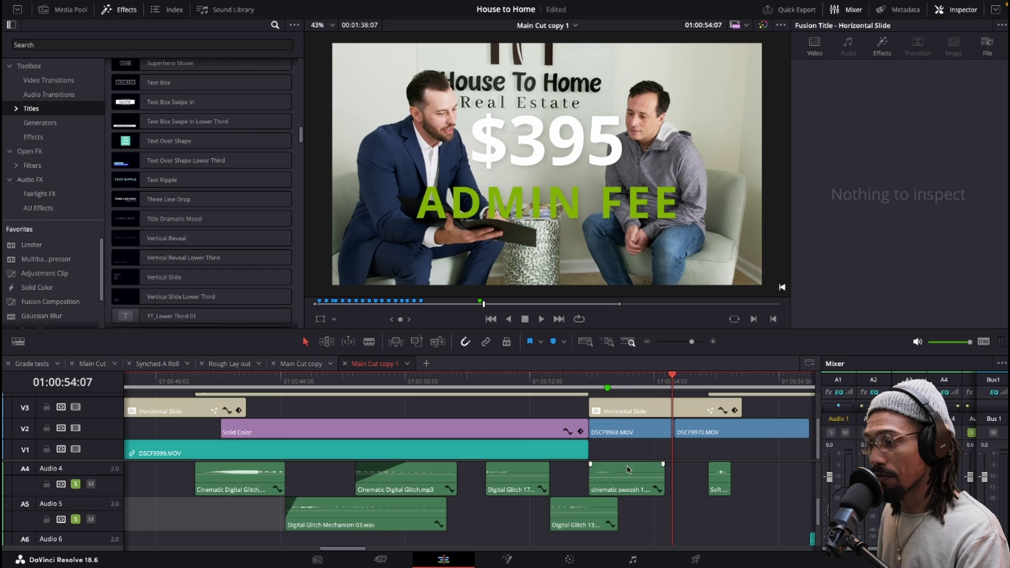
Step: Turn off solo on Audio 4 and Audio 5 to bring back the full mix
scroll(629, 472, "up", 3)
scroll(631, 480, "down", 5)
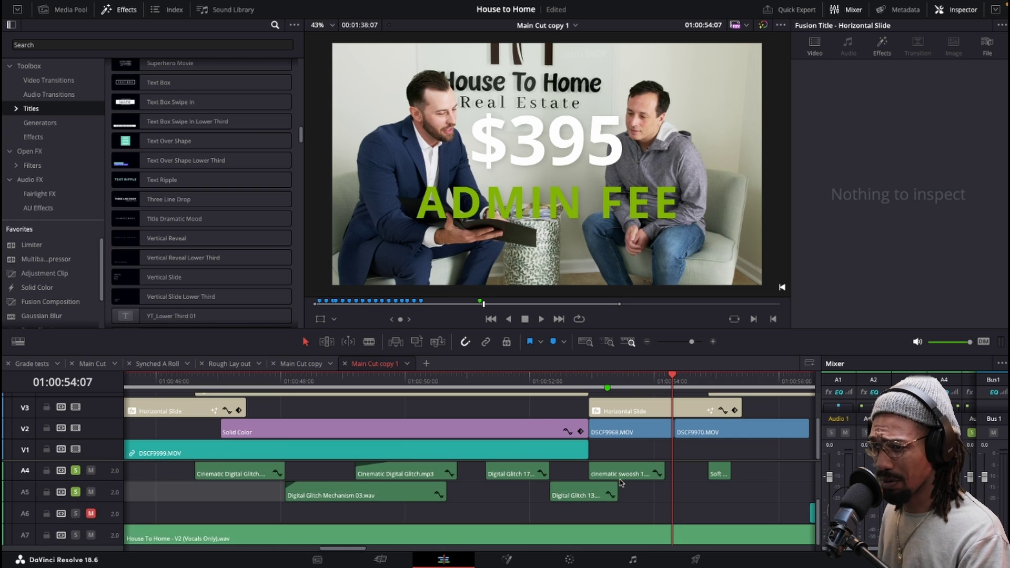
scroll(396, 488, "down", 1)
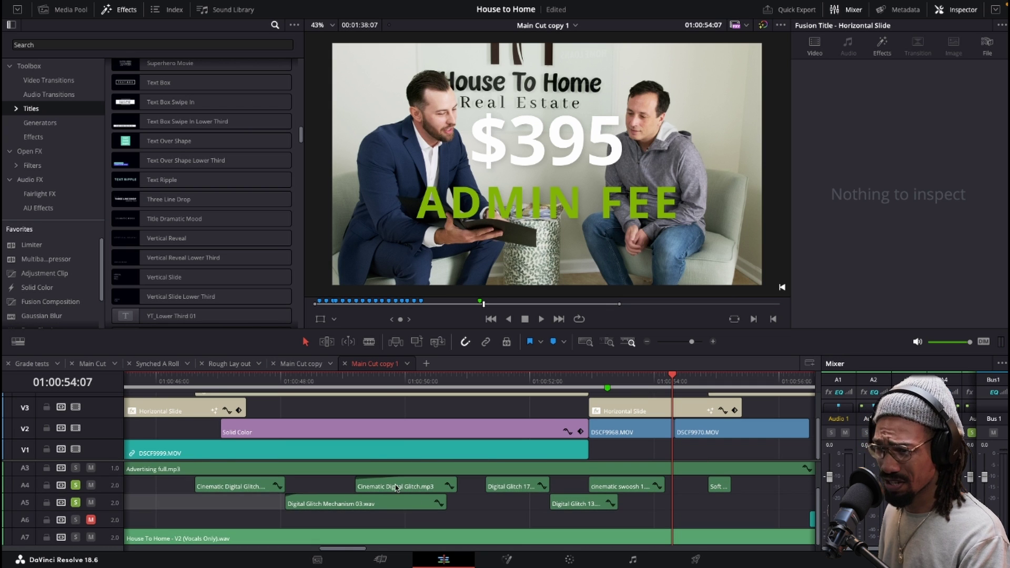
left_click(76, 502)
Step: Play the full mix from 01:00:46:10 through the glitch, ADMIN FEE and PER TRANSACTION titles to about 01:00:58:06
left_click(184, 376)
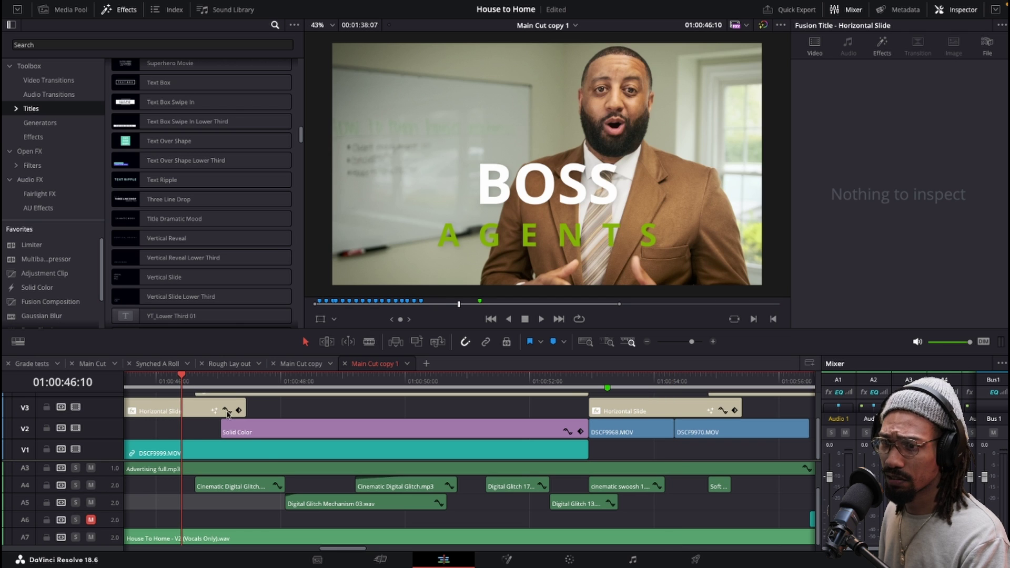
key("space")
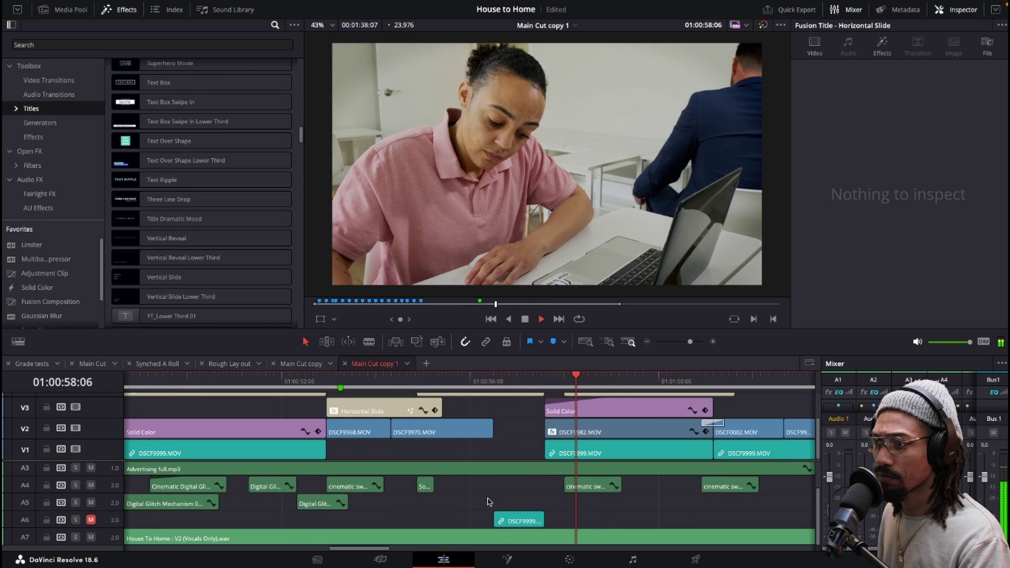
key("space")
Step: Replay the ADMIN FEE and PER TRANSACTION titles to 01:00:55:15 and examine their swoosh and soft air sound clips up close
left_click(351, 378)
key("space")
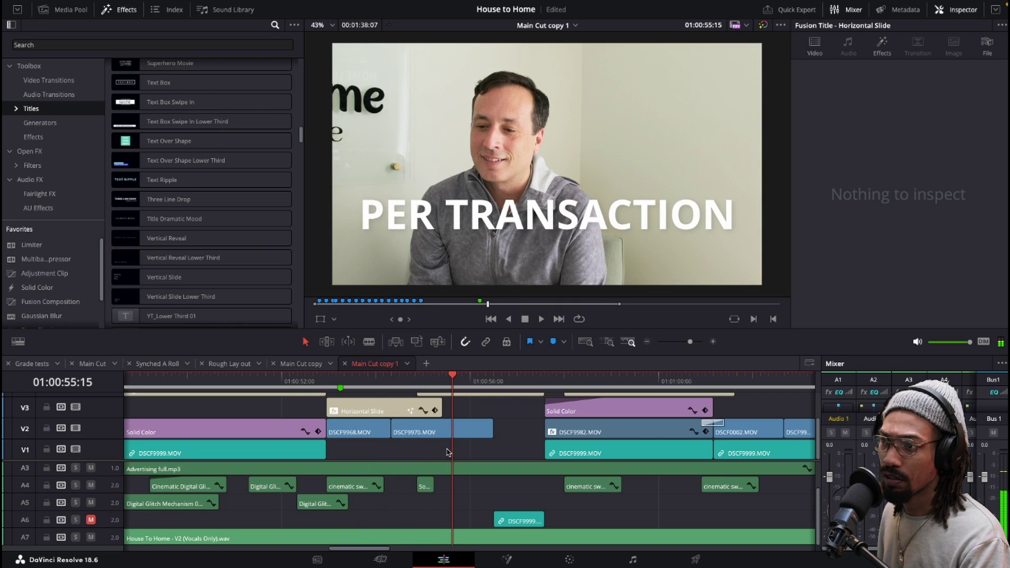
scroll(433, 499, "up", 3)
scroll(446, 514, "up", 3)
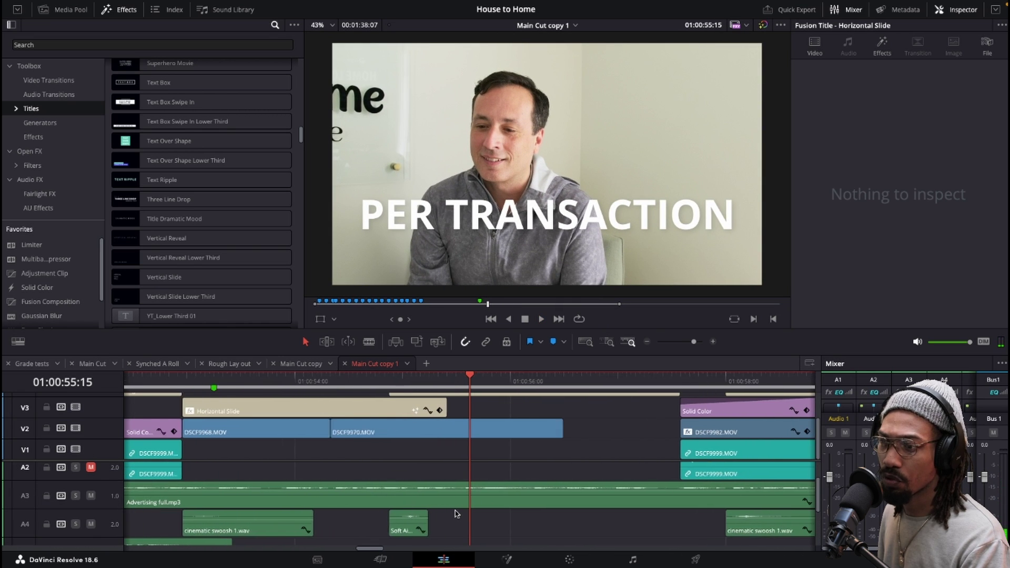
scroll(456, 514, "down", 2)
scroll(504, 512, "down", 3)
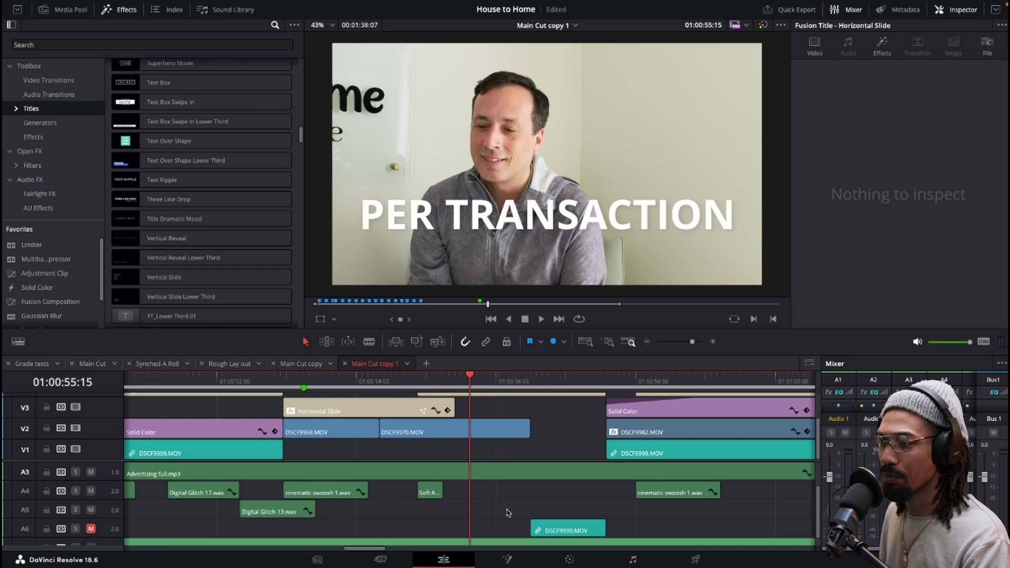
Step: Play the $99 A MONTH Horizontal Slide title from just before the DSCF9982.MOV clip, stopping at 01:01:00:07
left_click_drag(605, 389, 720, 387)
scroll(605, 439, "right", 5)
scroll(435, 440, "up", 1)
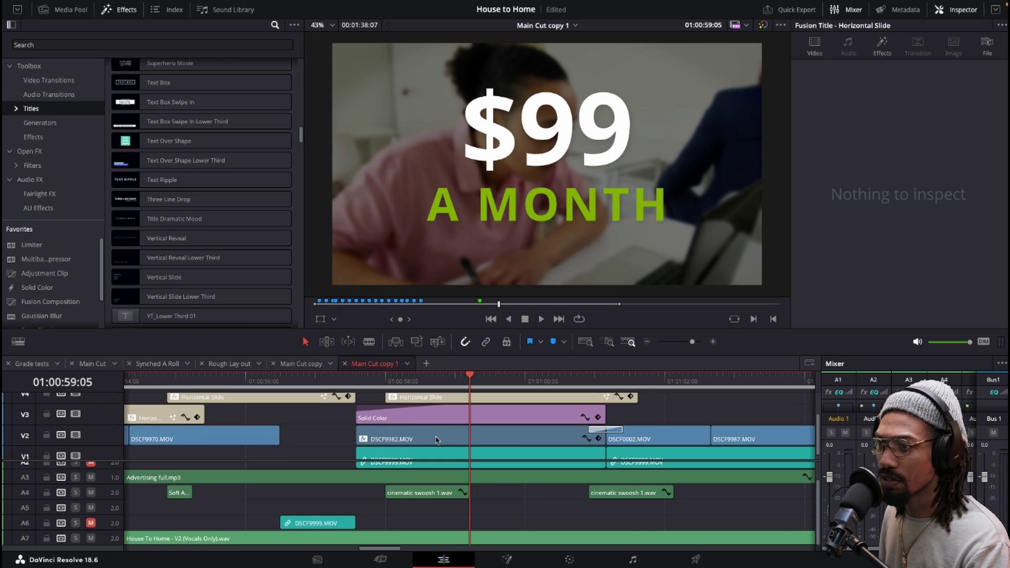
left_click(351, 386)
key("space")
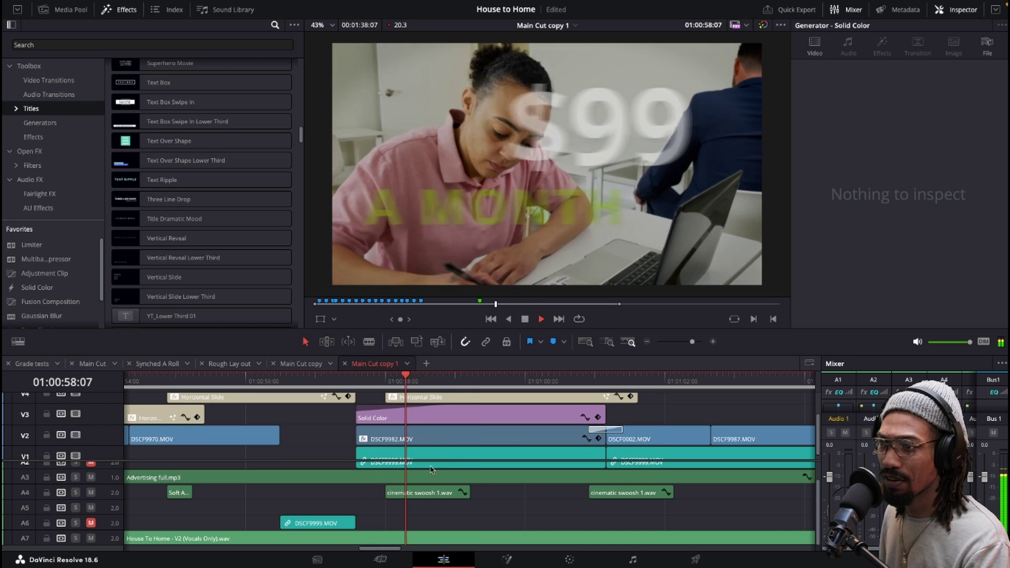
scroll(450, 484, "up", 3)
key("super+minus")
key("super+minus")
key("space")
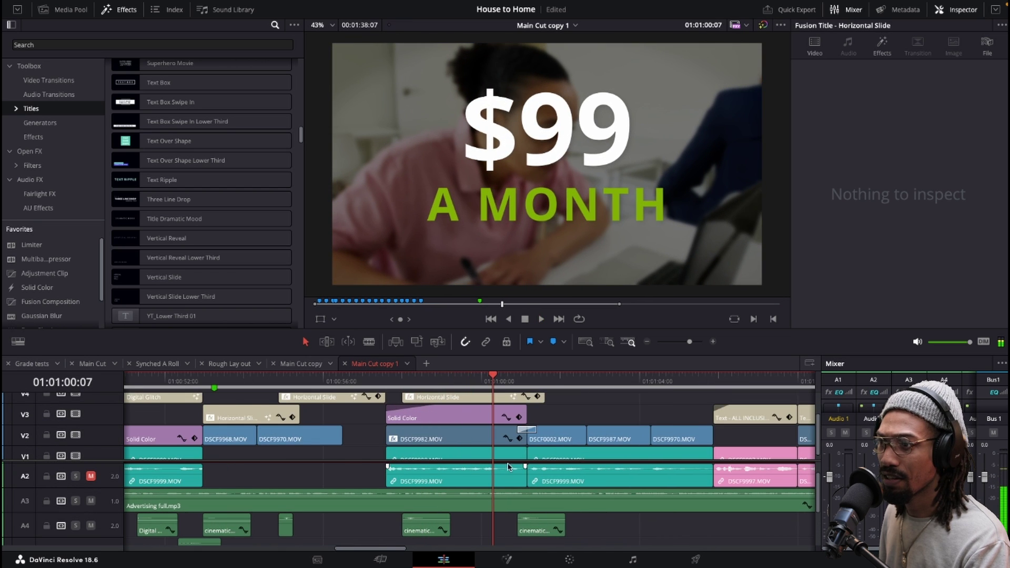
Step: Place the playhead at 01:00:57:18 near the start of the Solid Color clip and inspect its fade-in and the Horizontal Slide above it
scroll(486, 459, "down", 1)
key("super+equal")
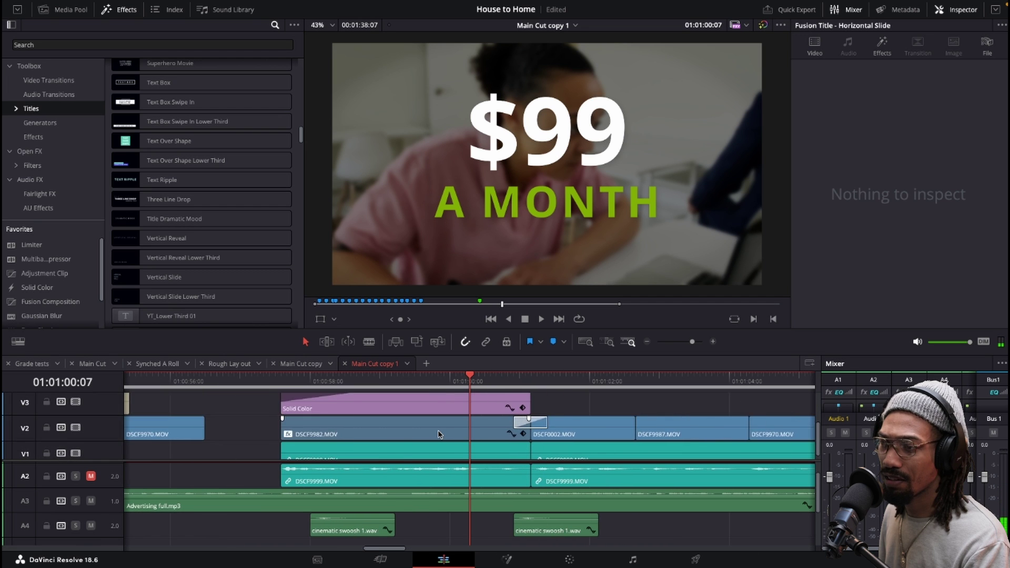
scroll(434, 442, "up", 2)
scroll(429, 450, "down", 2)
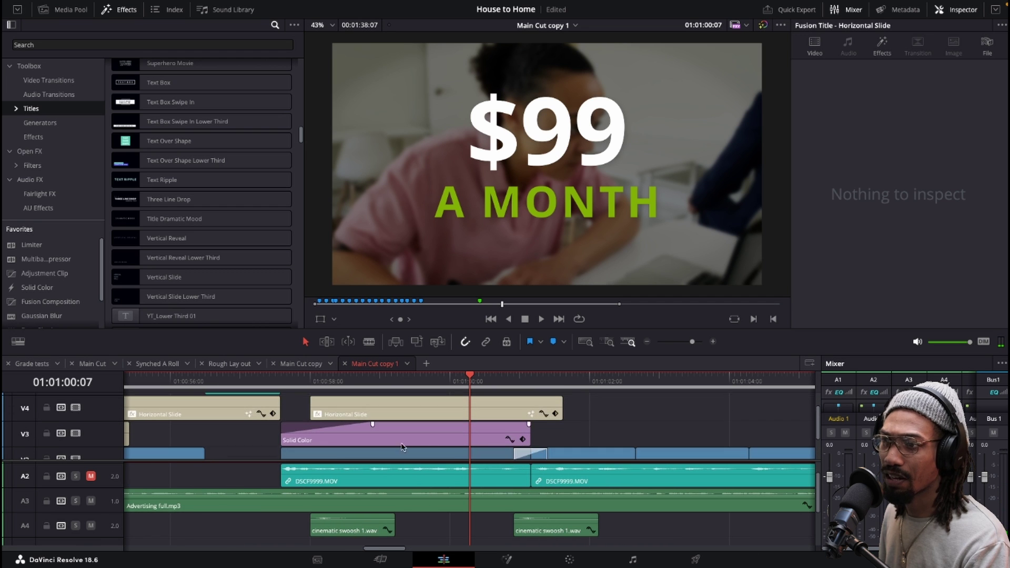
left_click(294, 384)
scroll(396, 458, "up", 3)
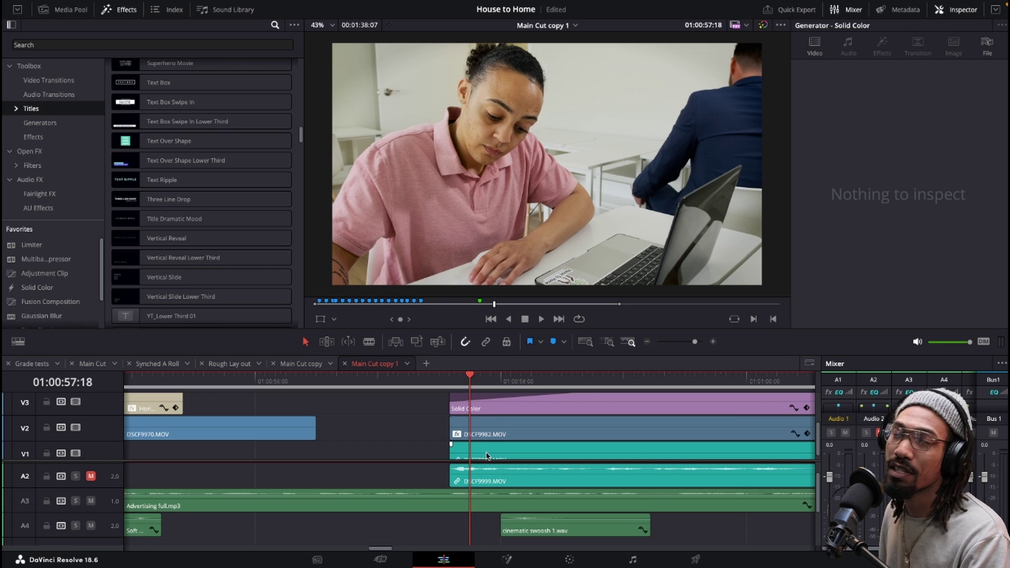
scroll(538, 436, "up", 2)
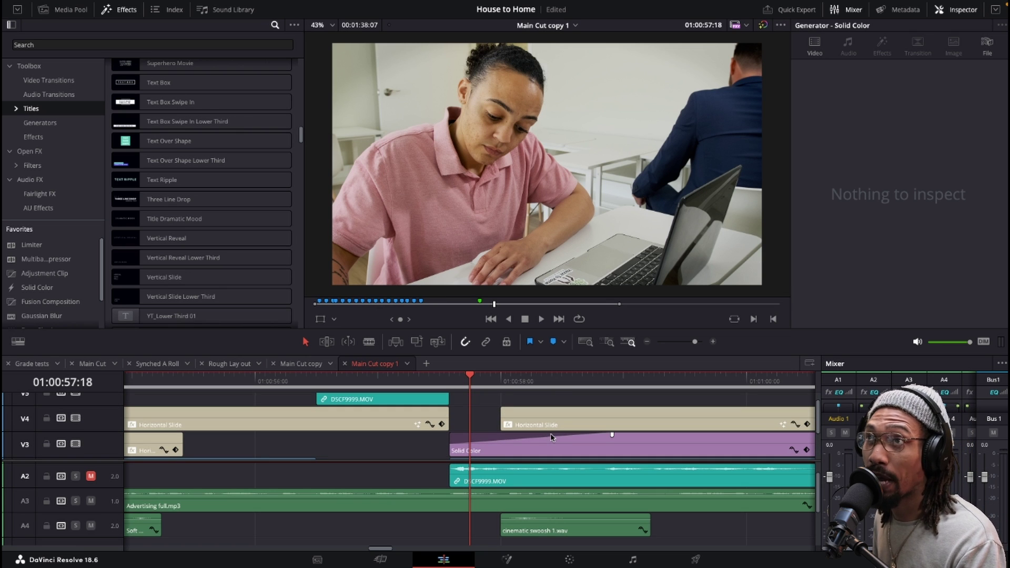
Step: Play to 01:00:59:17, compare the $99 A MONTH shot with track V3 disabled and enabled, and show the Solid Color clip's opacity settings
scroll(551, 437, "down", 3)
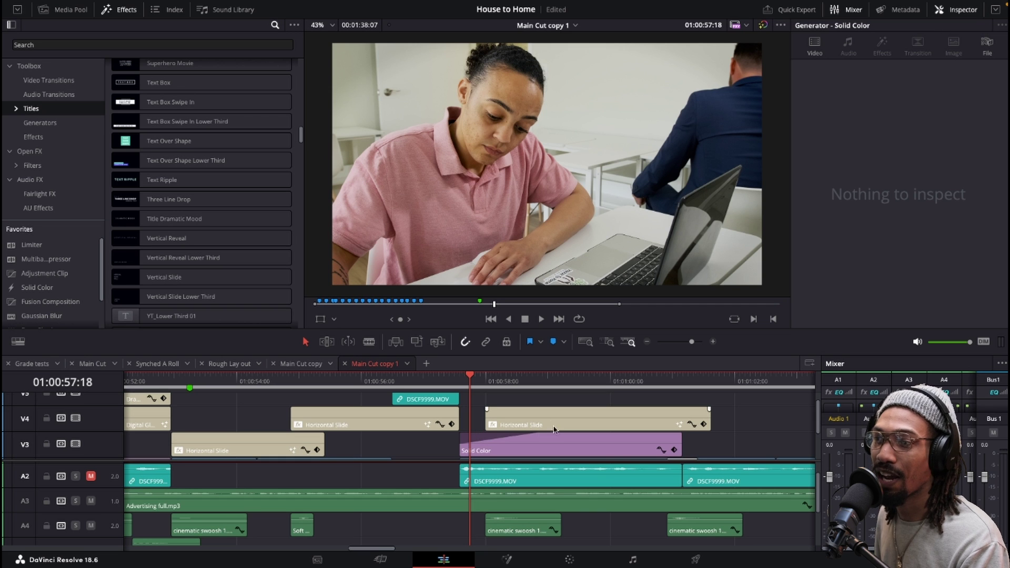
key("space")
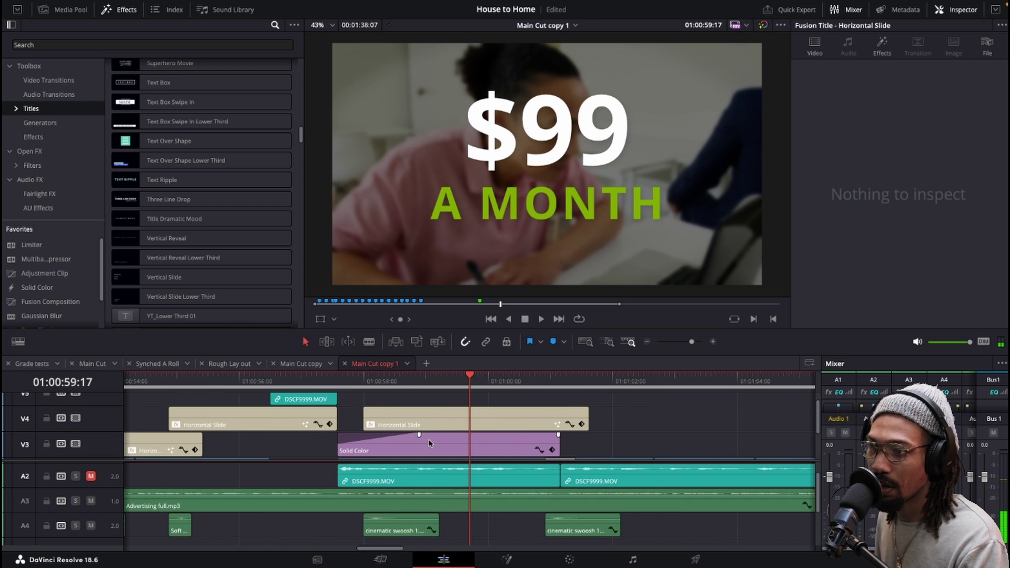
left_click(429, 442)
scroll(428, 443, "down", 3)
scroll(413, 425, "up", 1)
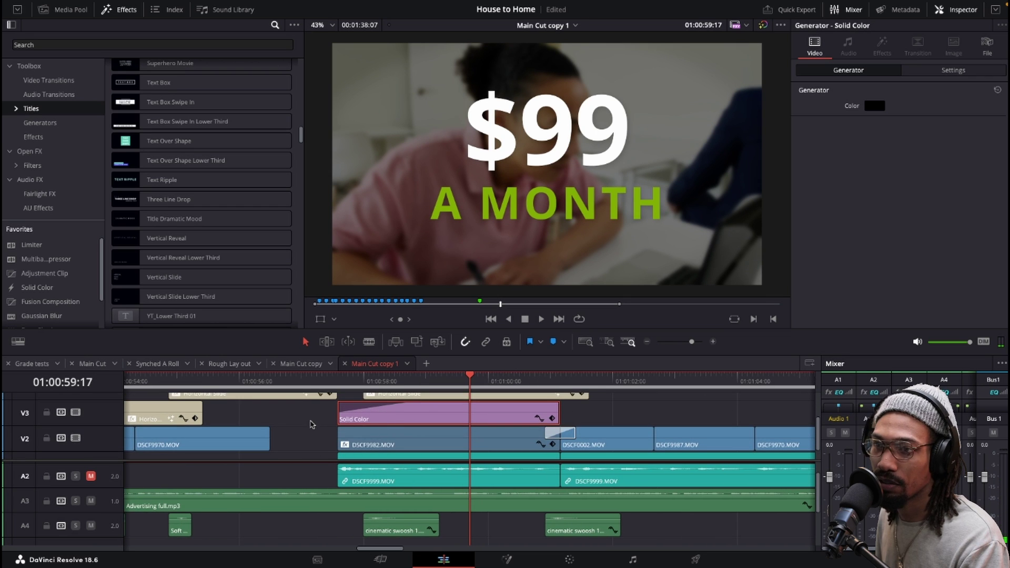
left_click(76, 413)
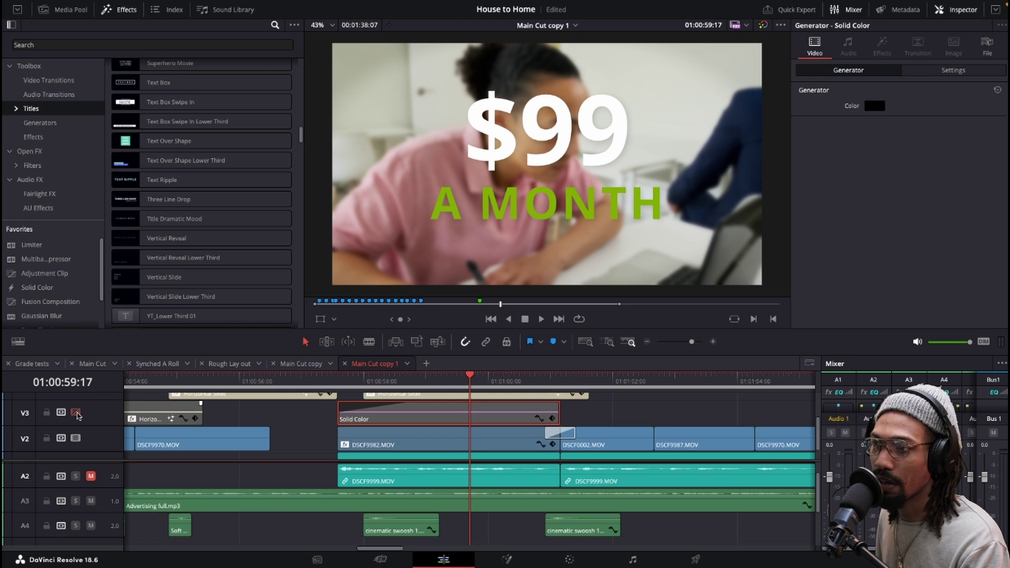
left_click(76, 413)
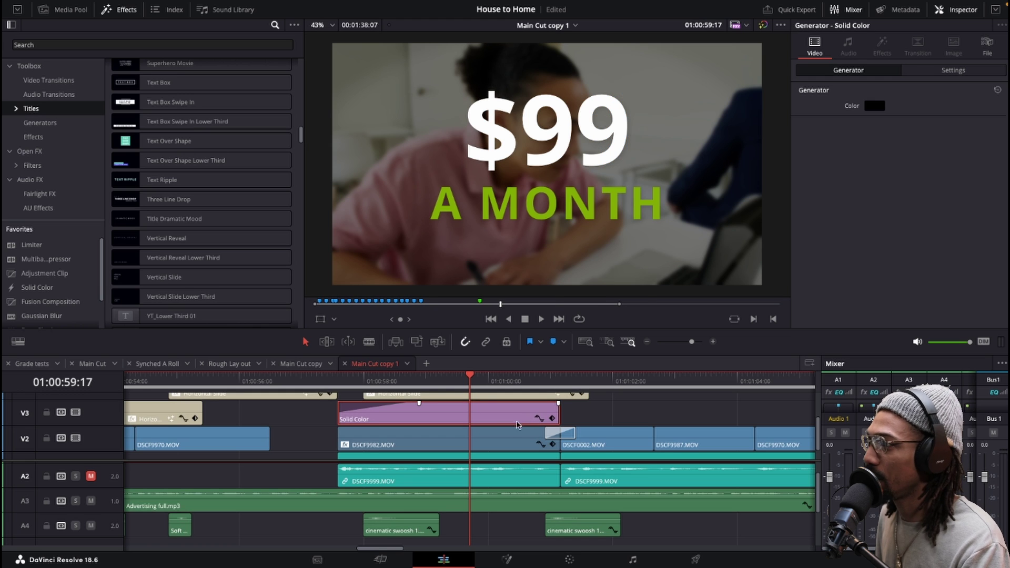
left_click(960, 73)
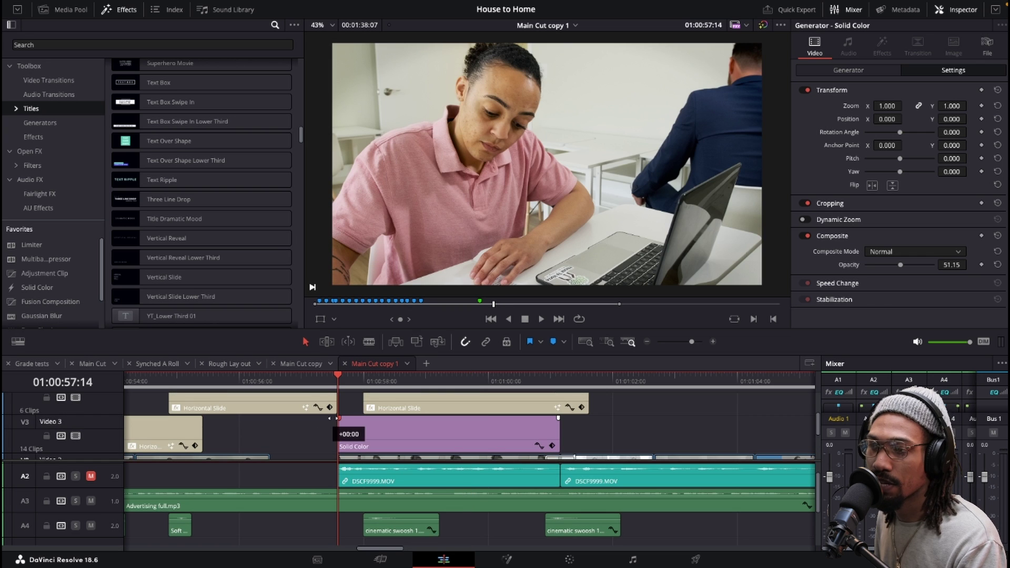
Step: Redraw the Solid Color clip's fade-in to about one second, preview it, and play the clip again without any fade
left_click_drag(339, 418, 404, 418)
key("space")
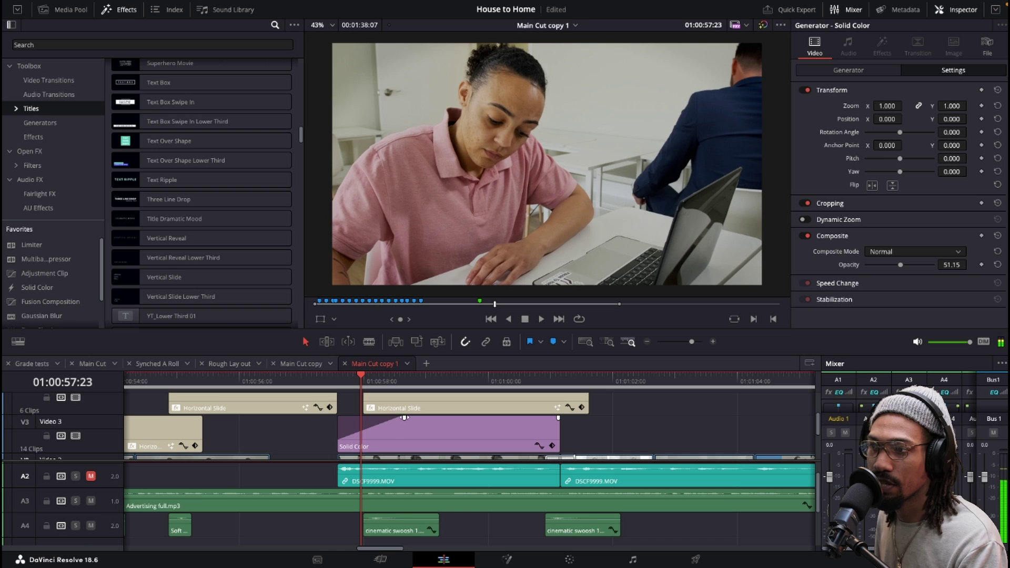
left_click(314, 410)
key("space")
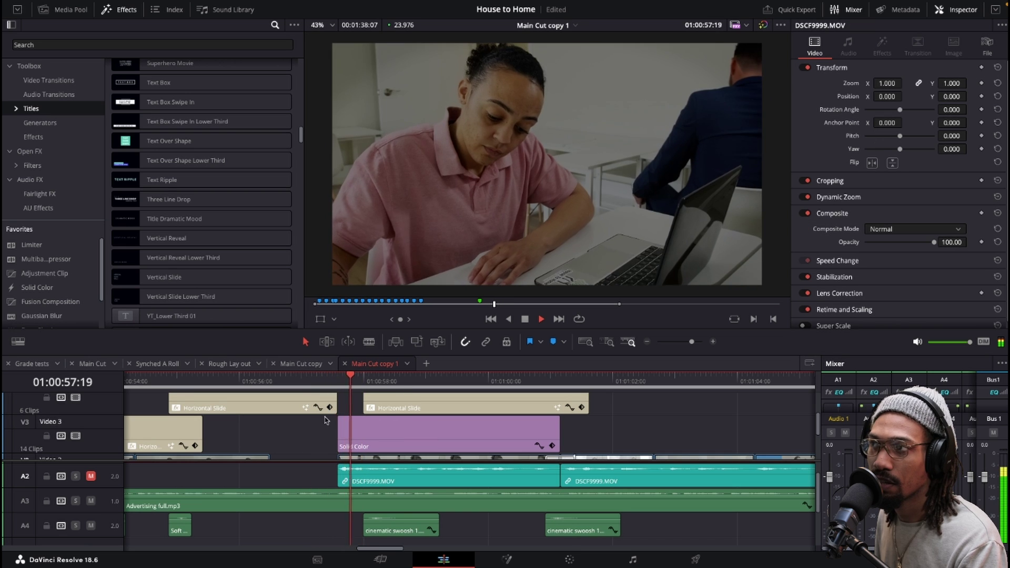
key("space")
Step: Add a 6-frame Cross Dissolve to the start of the Solid Color clip and preview it from 01:00:57:14
right_click(340, 436)
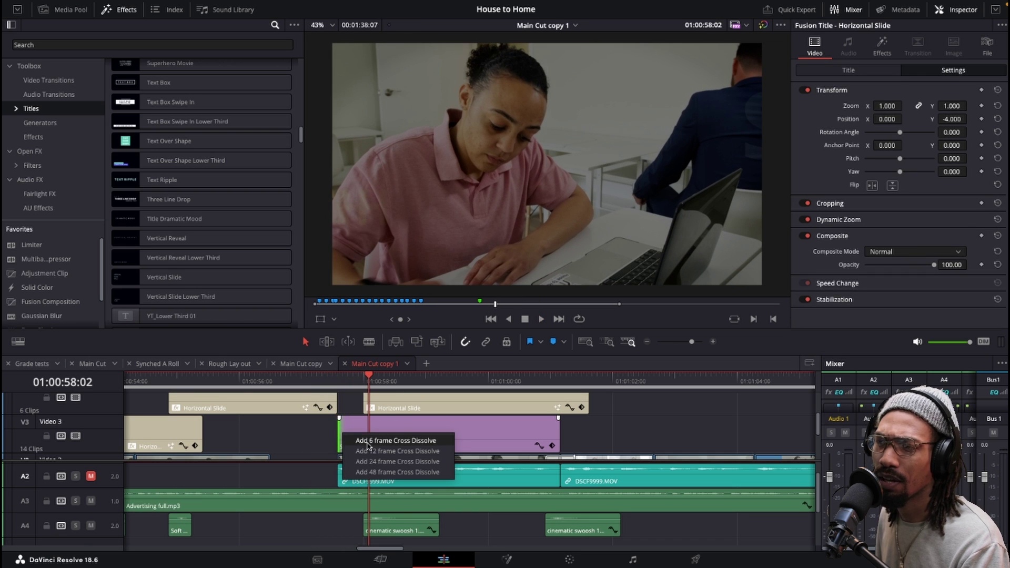
left_click(368, 444)
left_click(338, 385)
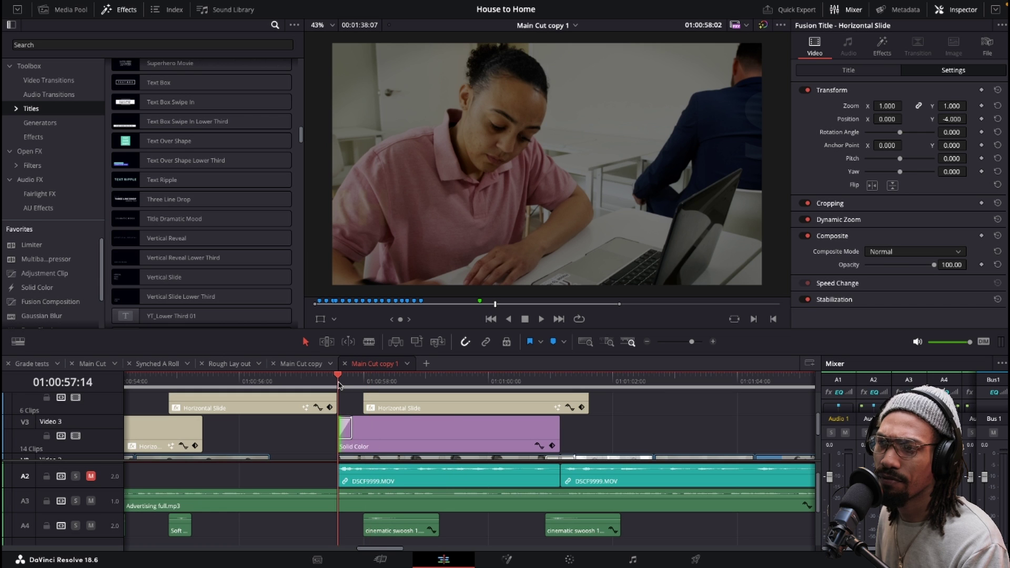
key("space")
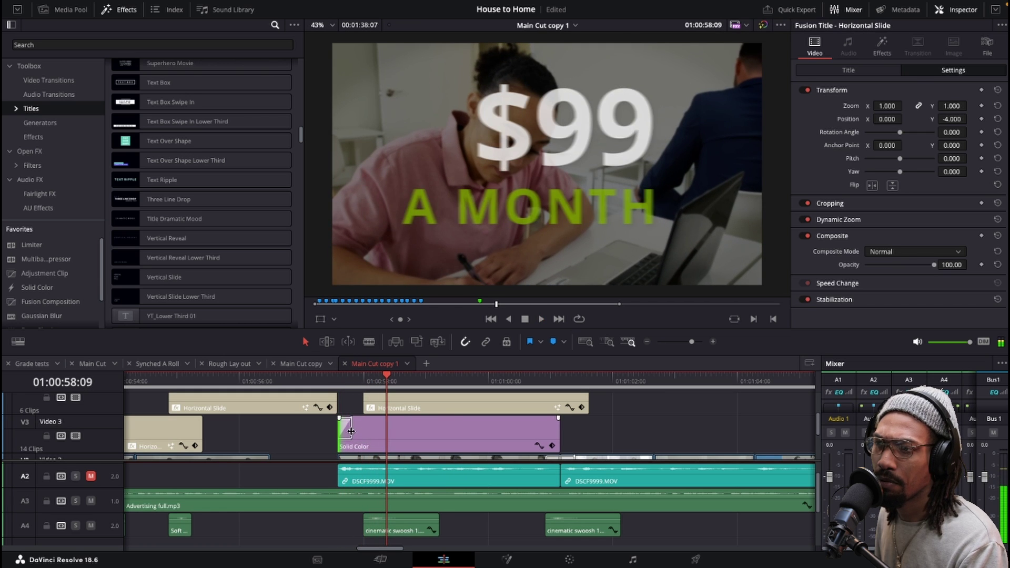
Step: Lengthen the Solid Color clip's Cross Dissolve to 30 frames and play the title to 01:00:59:10
left_click_drag(351, 432, 413, 431)
left_click(338, 385)
key("space")
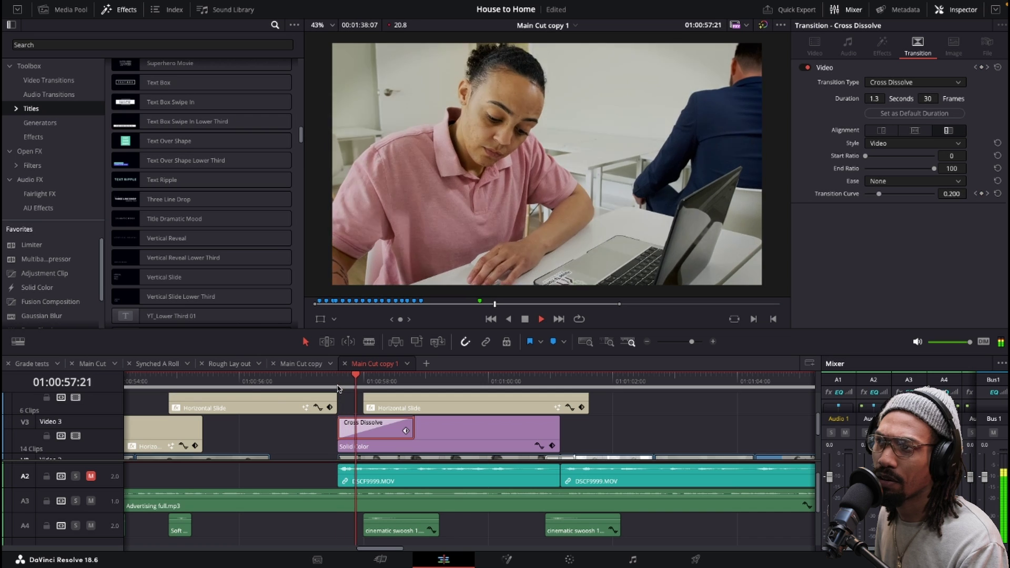
key("space")
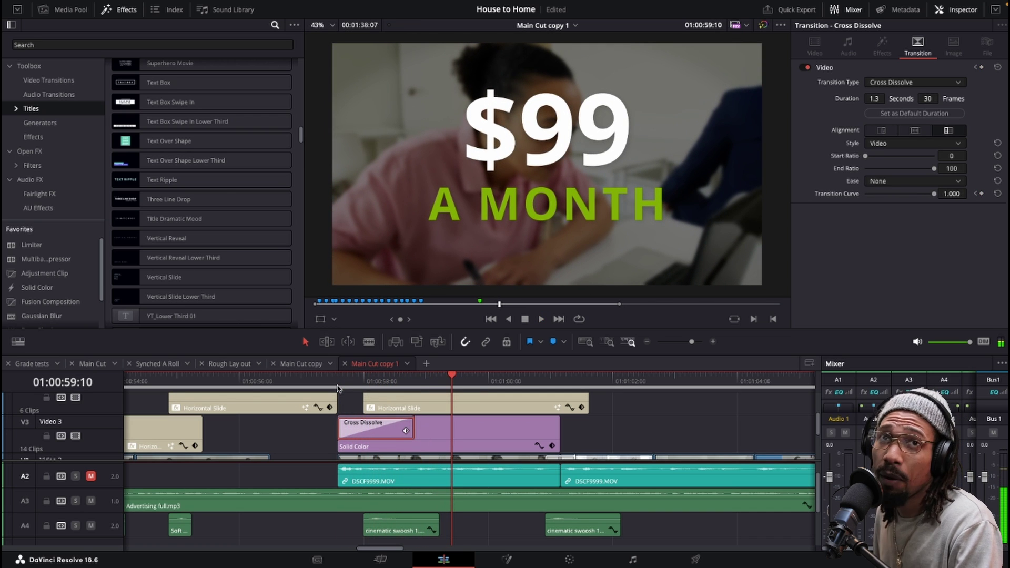
Step: Undo the Cross Dissolve and its lengthening, and give the Solid Color clip a fade-in of about one second
key("ctrl+z")
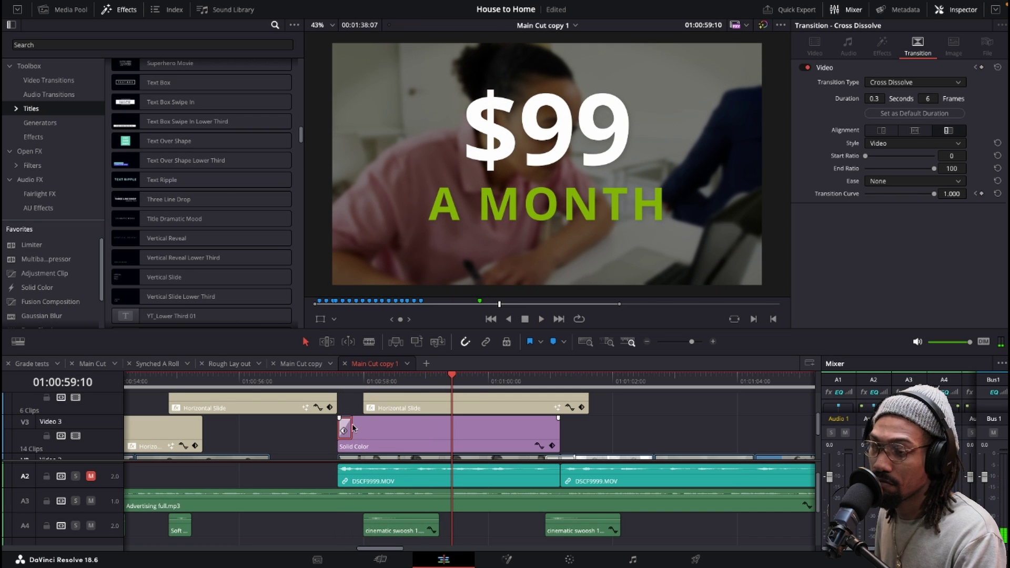
key("ctrl+z")
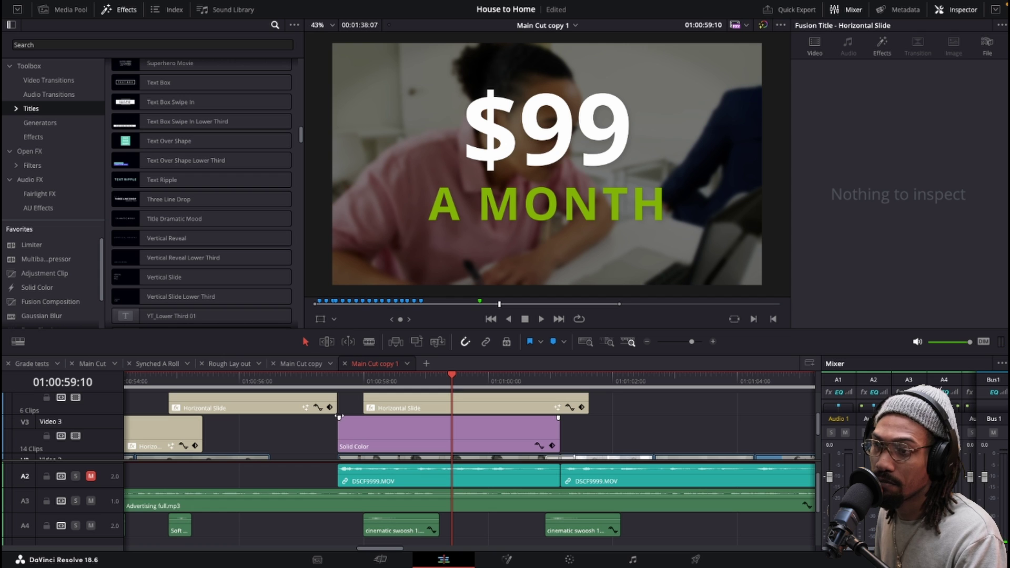
left_click_drag(340, 417, 408, 417)
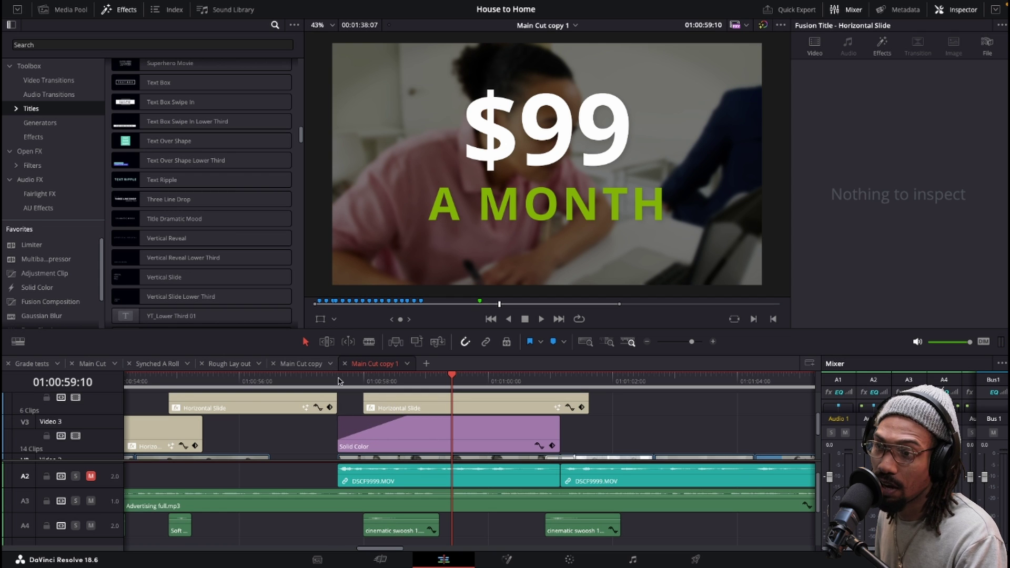
Step: Play the $99 A MONTH title from the start of its Solid Color fade into the following clips, stopping at 01:01:02:17
left_click(341, 381)
key("space")
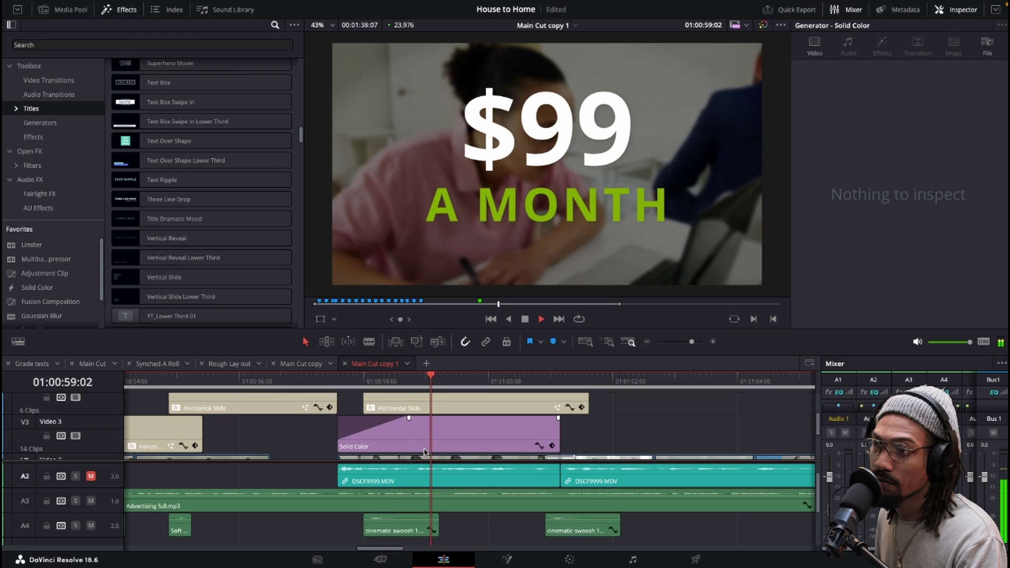
scroll(442, 448, "down", 3)
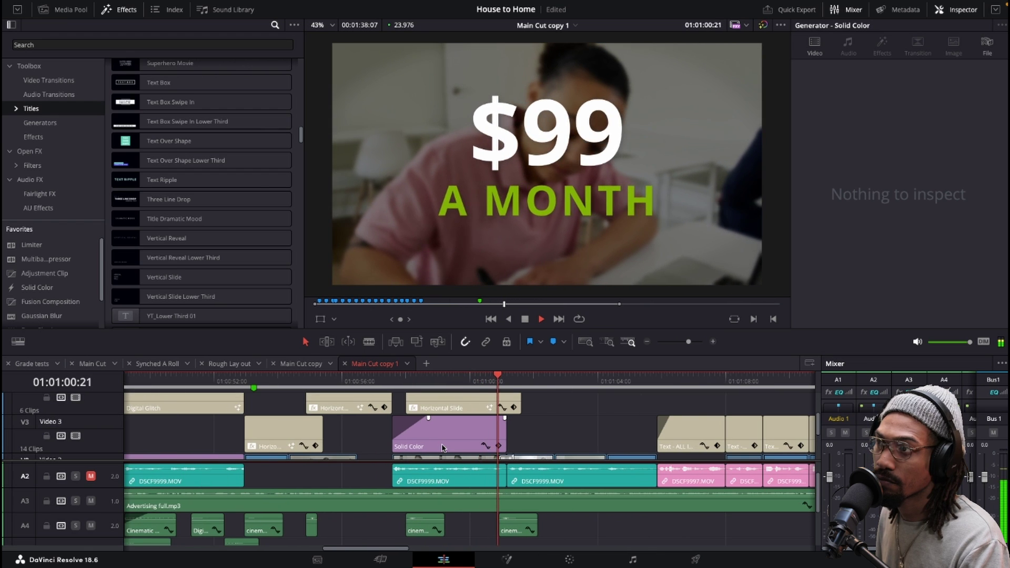
key("ctrl+minus")
scroll(479, 449, "down", 3)
key("space")
scroll(444, 437, "up", 5)
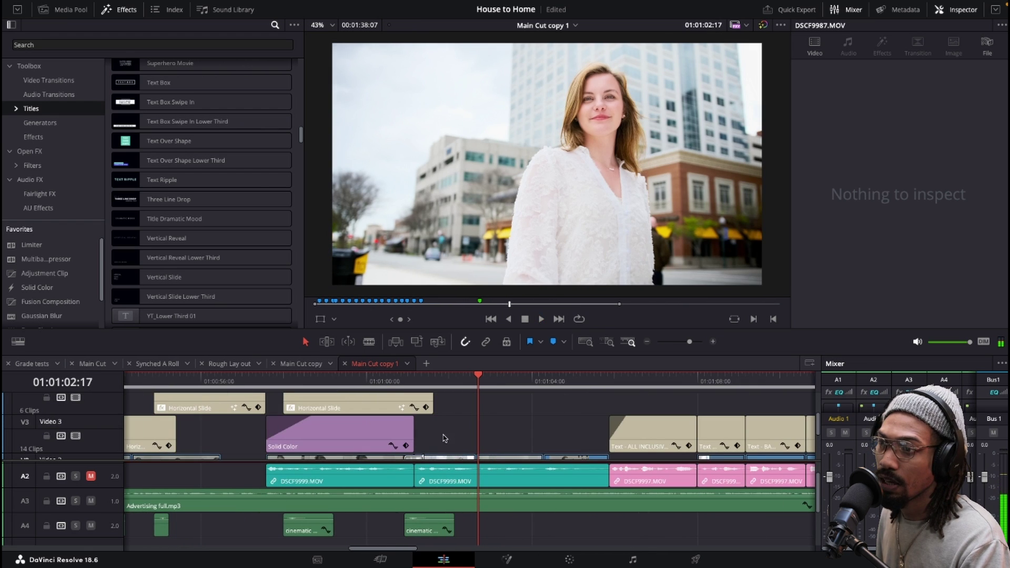
Step: Go to 01:01:00:11 and advance to 01:01:00:22, where the Drop Warp transition between DSCF9982.MOV and DSCF0002.MOV begins
left_click(385, 382)
scroll(447, 428, "down", 3)
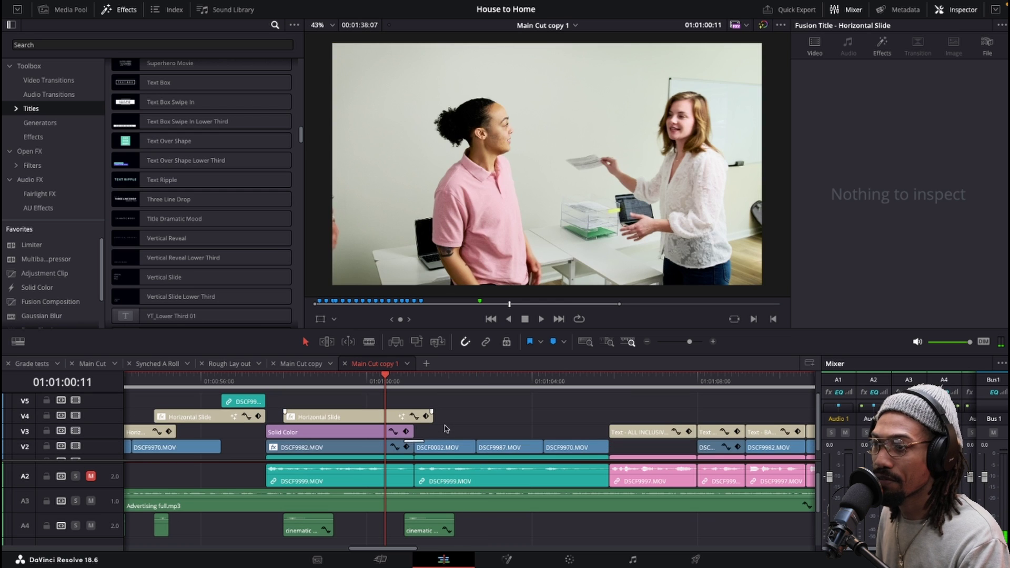
scroll(443, 426, "up", 3)
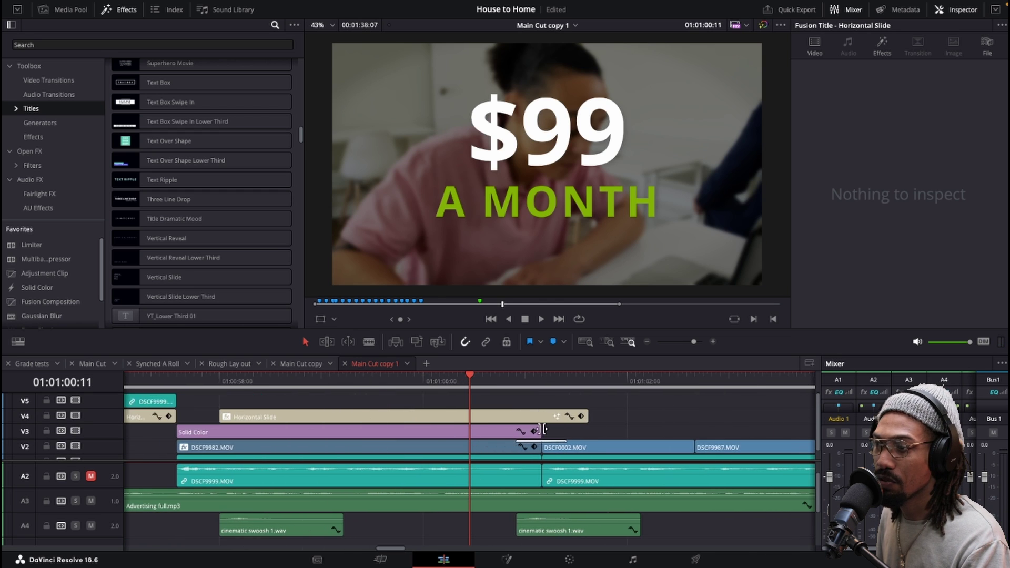
scroll(545, 429, "up", 3)
scroll(521, 443, "up", 2)
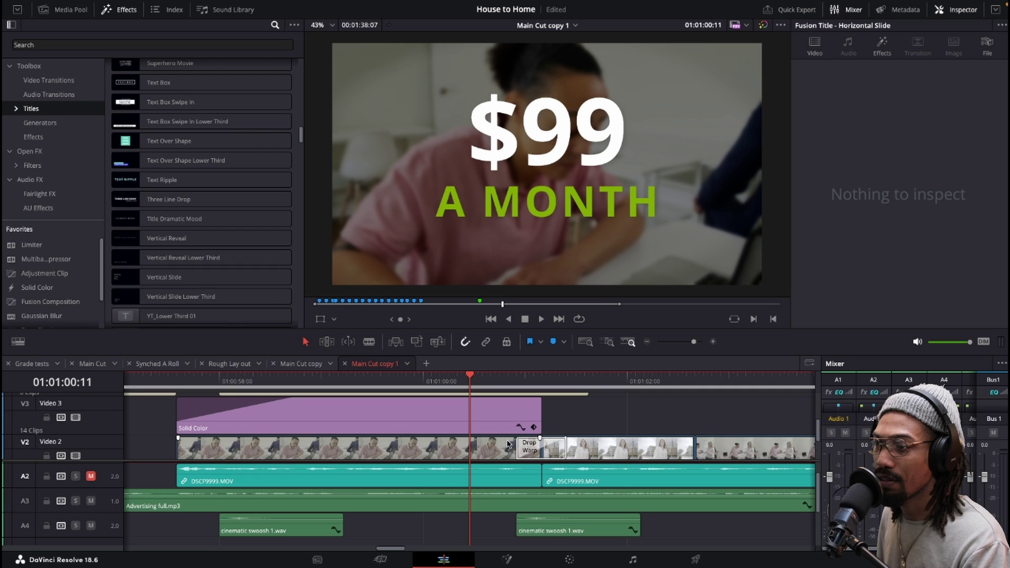
key("space")
key("space")
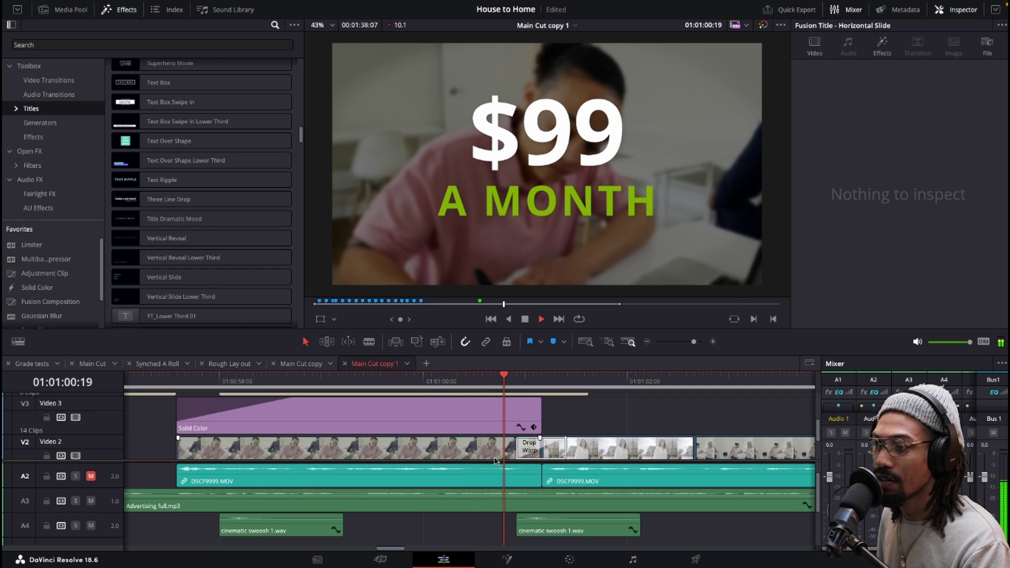
key("Right")
key("Right")
key("Right")
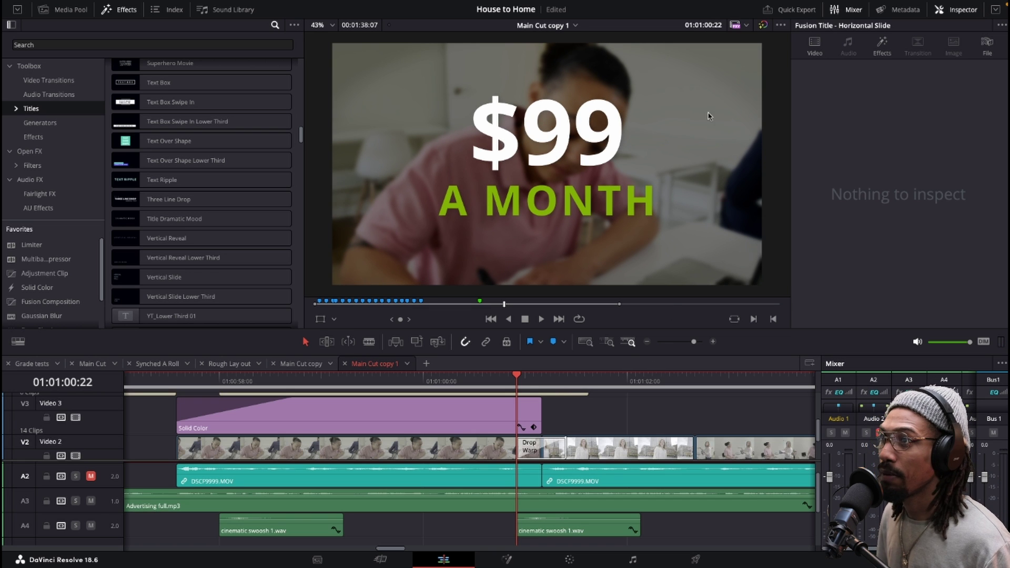
Step: Change the Timeline Proxy Resolution for playback
mouse_move(567, 2)
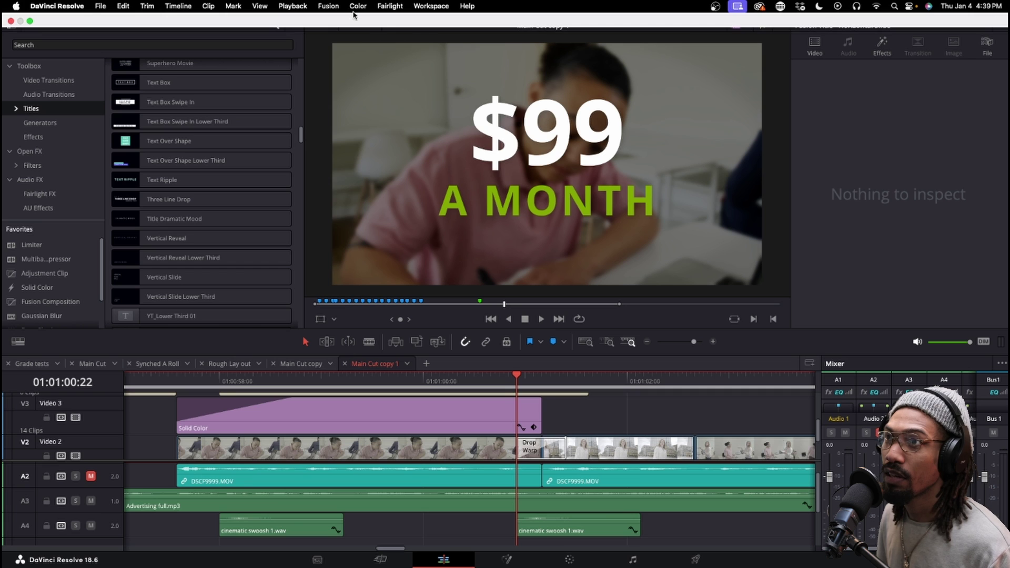
left_click(286, 8)
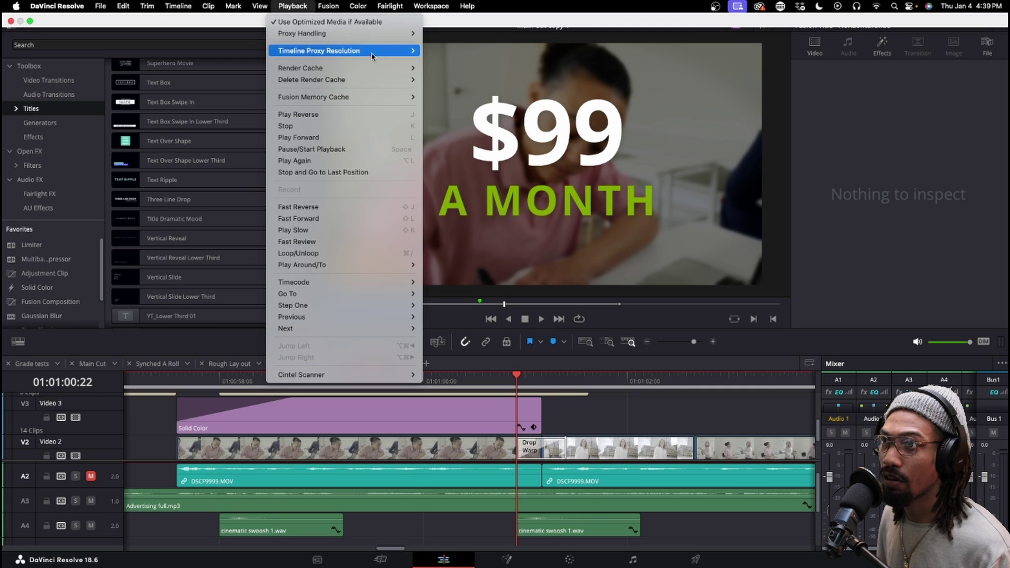
mouse_move(371, 56)
left_click(437, 62)
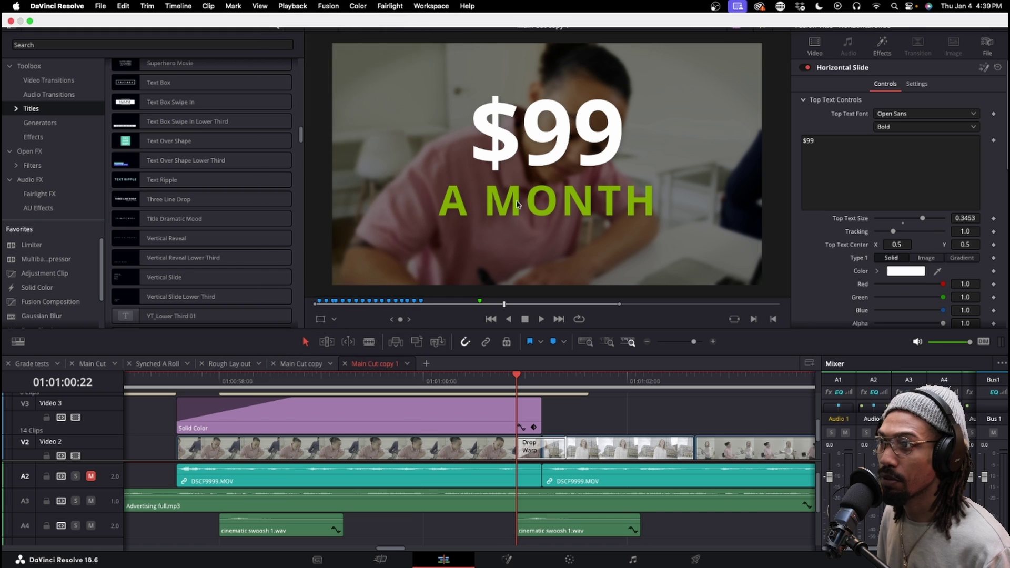
left_click(559, 411)
Step: Play through the Drop Warp transition and step through it frame by frame from 01:01:00:22 to 01:01:01:08
left_click(488, 382)
key("space")
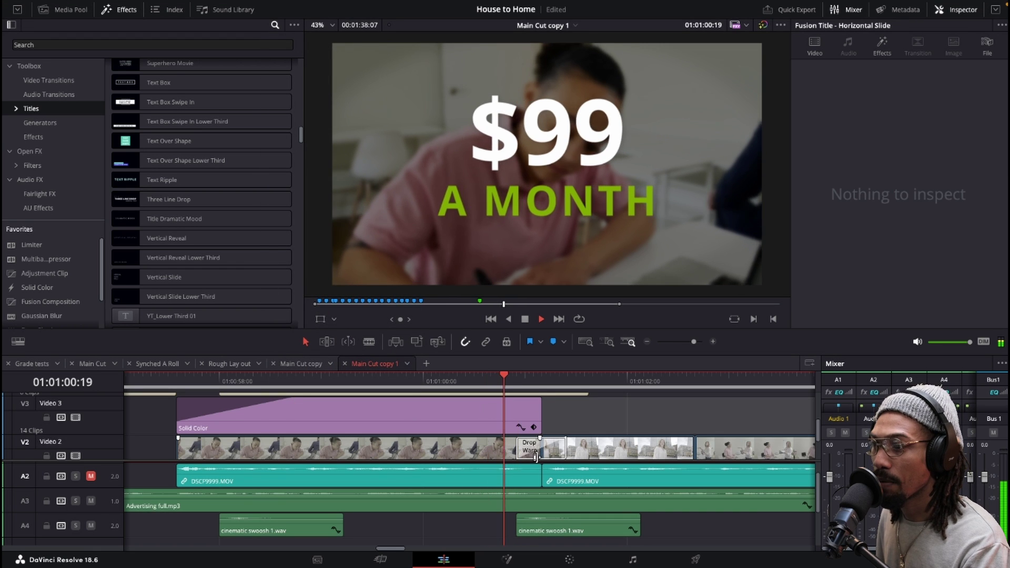
left_click(518, 388)
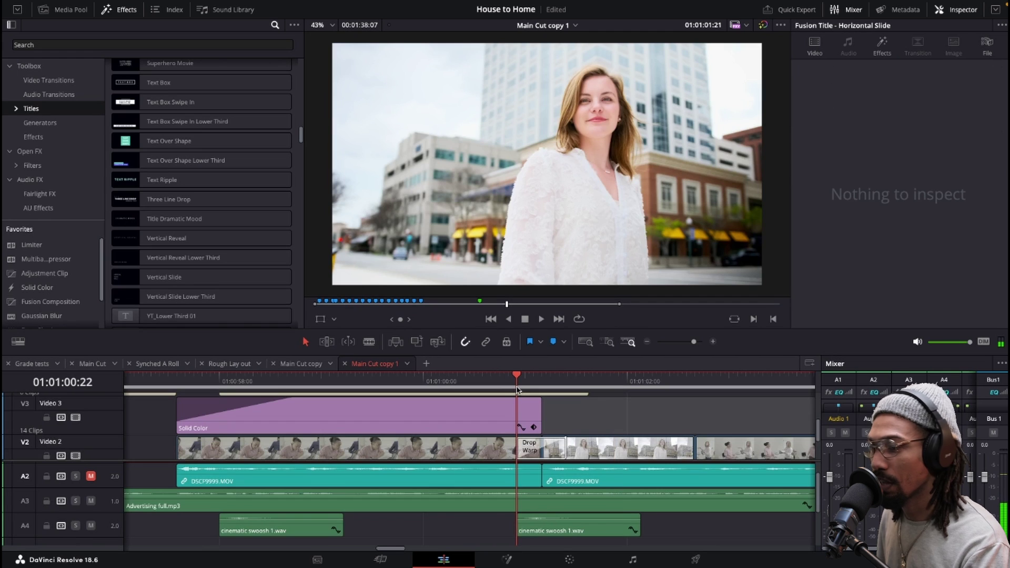
key("Right")
key("Right")
key("Right")
key("Right")
key("Right")
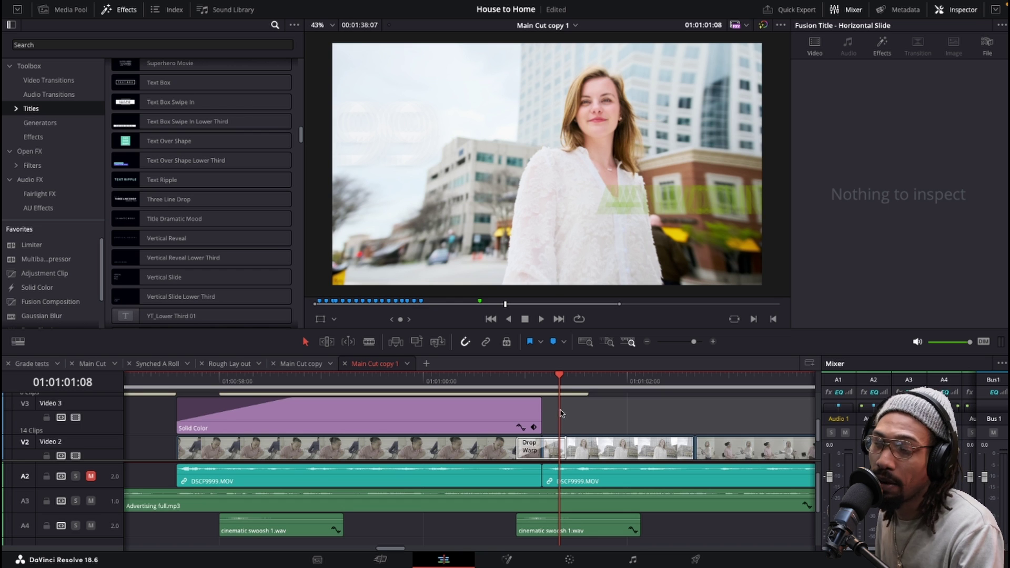
Step: Replay the Drop Warp transition at normal speed twice, stopping the second pass at 01:01:01:17
left_click(519, 383)
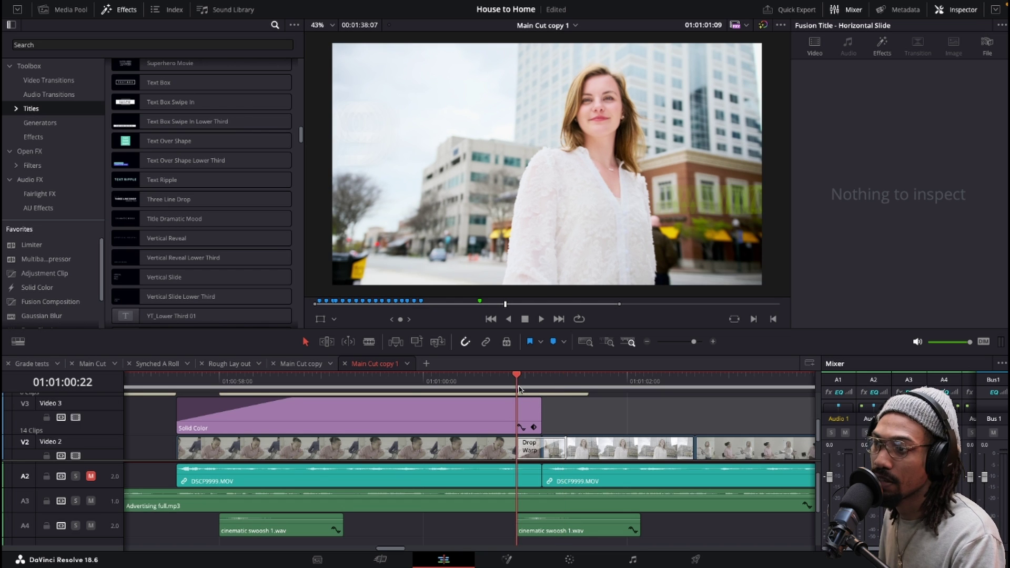
key("space")
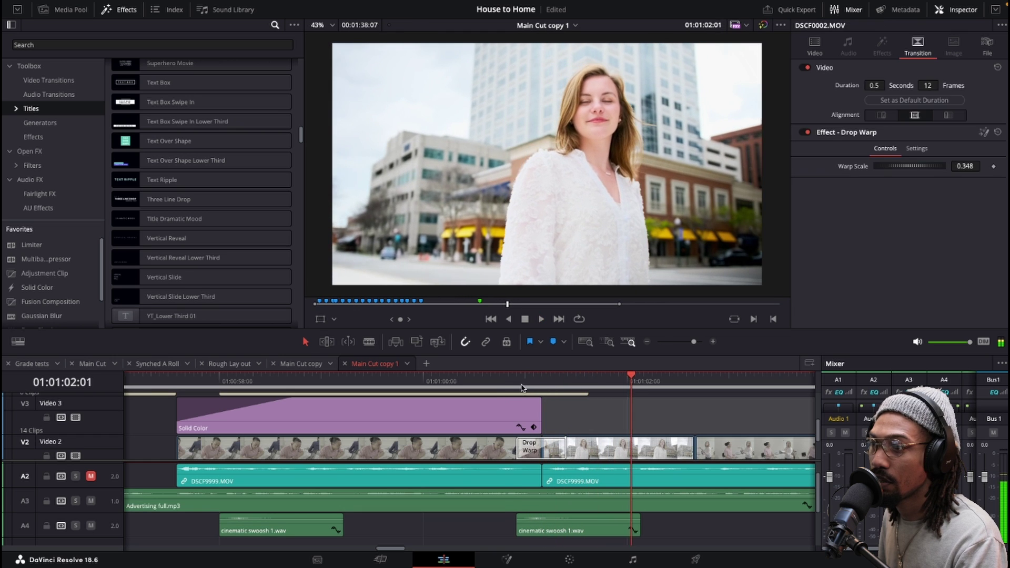
left_click(505, 384)
key("space")
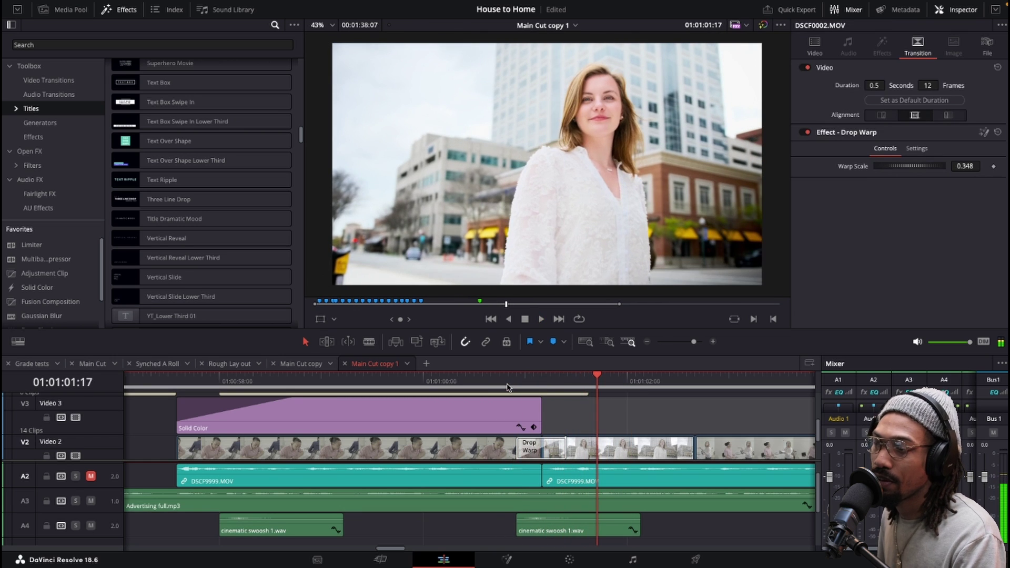
scroll(564, 440, "down", 3)
scroll(572, 442, "up", 1)
scroll(500, 447, "down", 3)
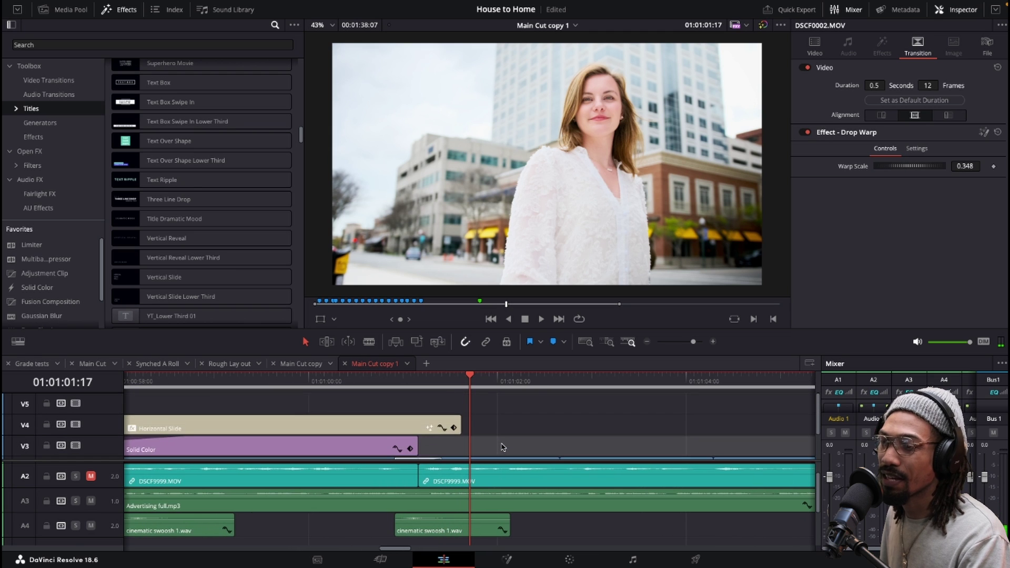
scroll(499, 438, "down", 3)
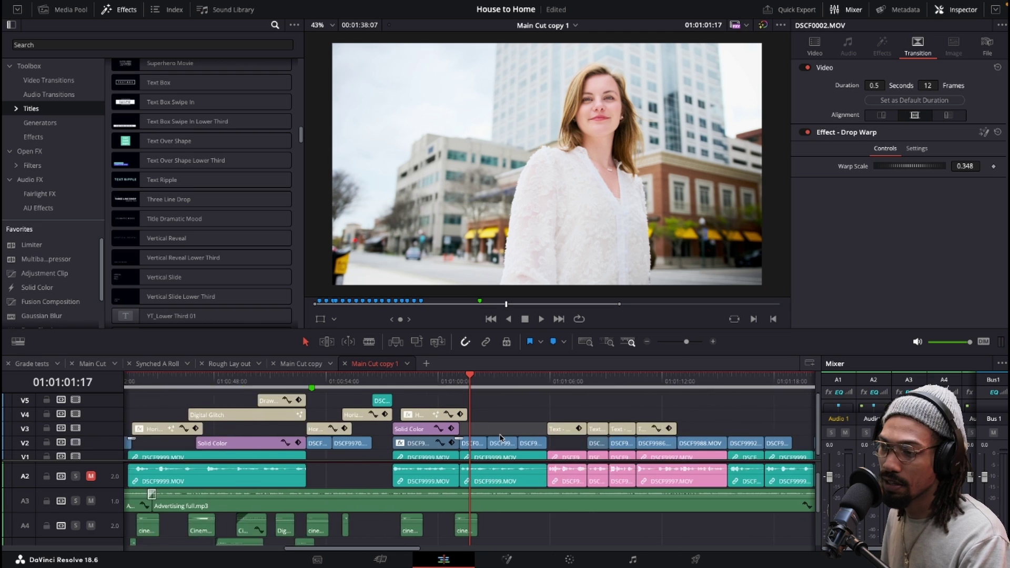
scroll(499, 439, "up", 1)
scroll(484, 443, "up", 2)
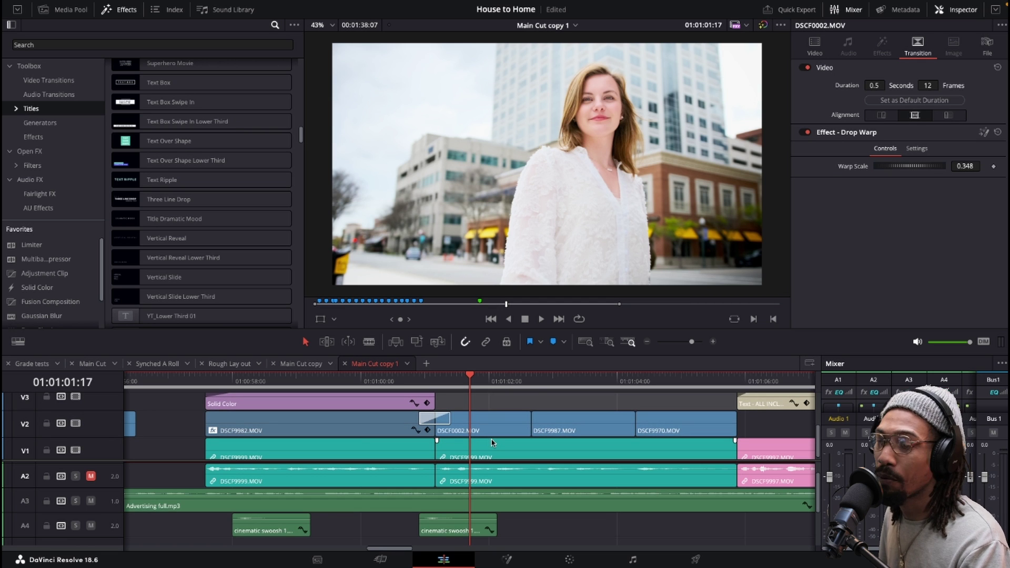
Step: Replay the Drop Warp transition into DSCF0002.MOV from 01:01:00:22, pausing midway at 01:01:01:06 and stopping at 01:01:01:19
scroll(493, 443, "down", 1)
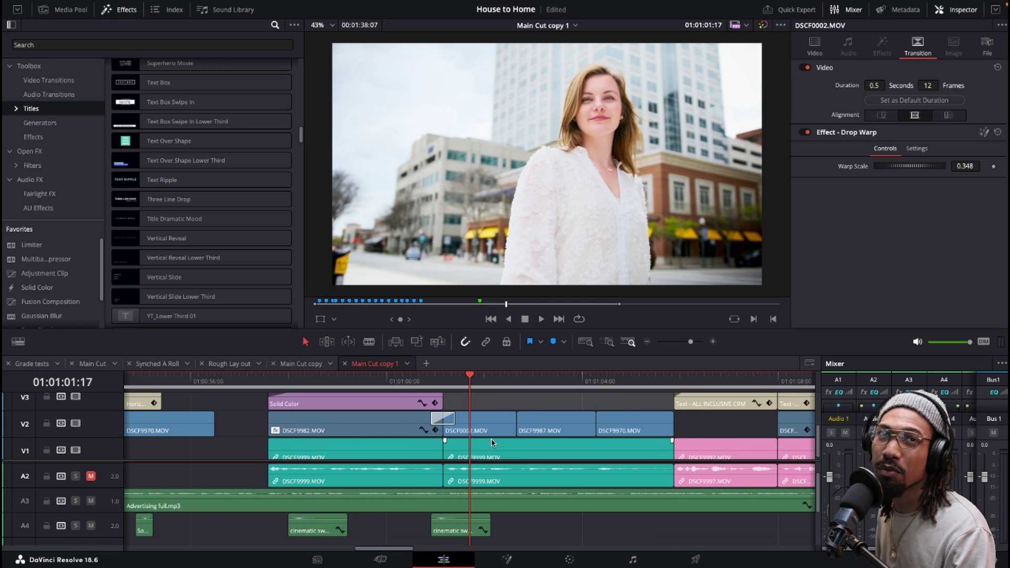
scroll(493, 443, "down", 1)
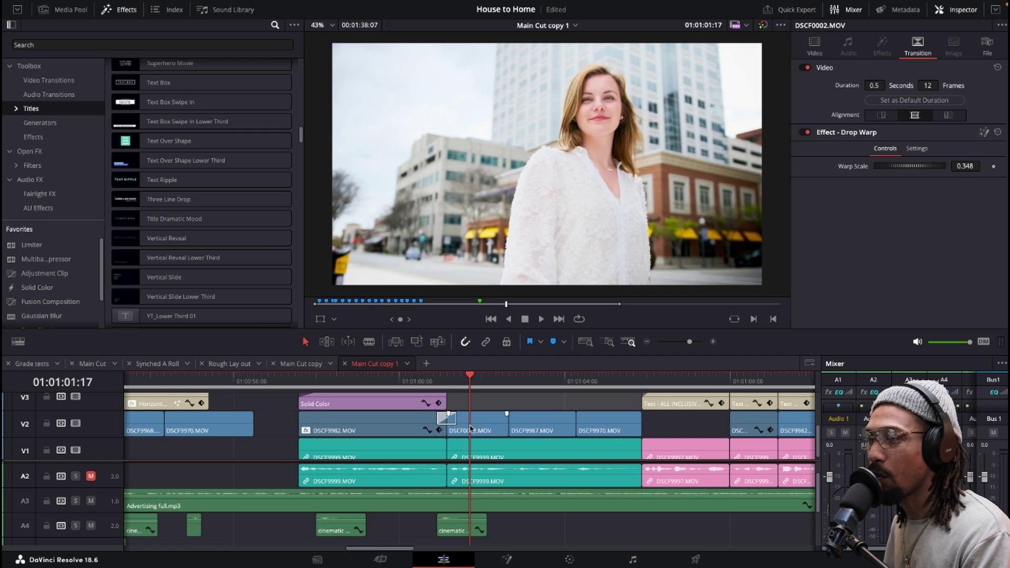
left_click(437, 389)
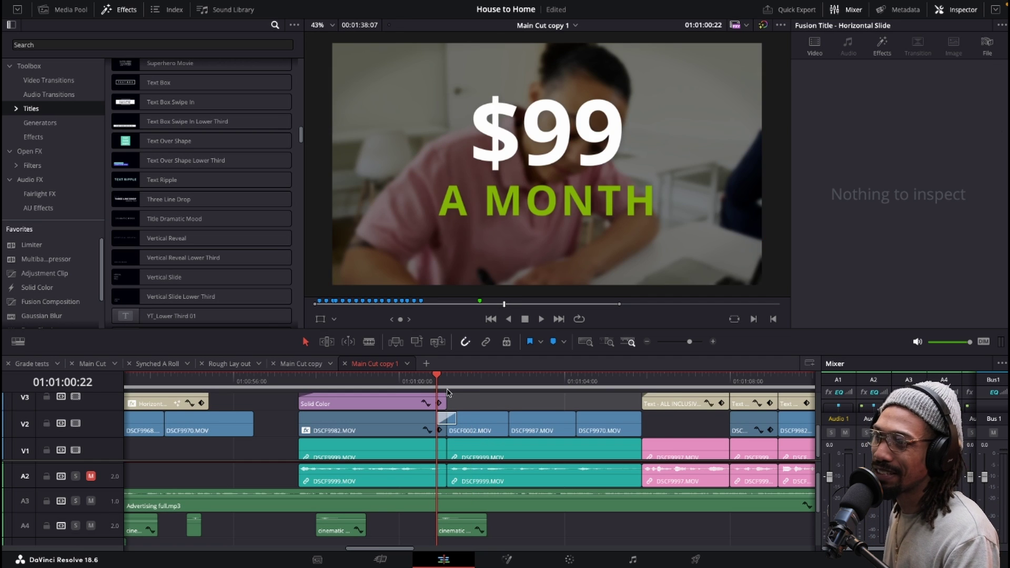
key("space")
scroll(470, 420, "down", 2)
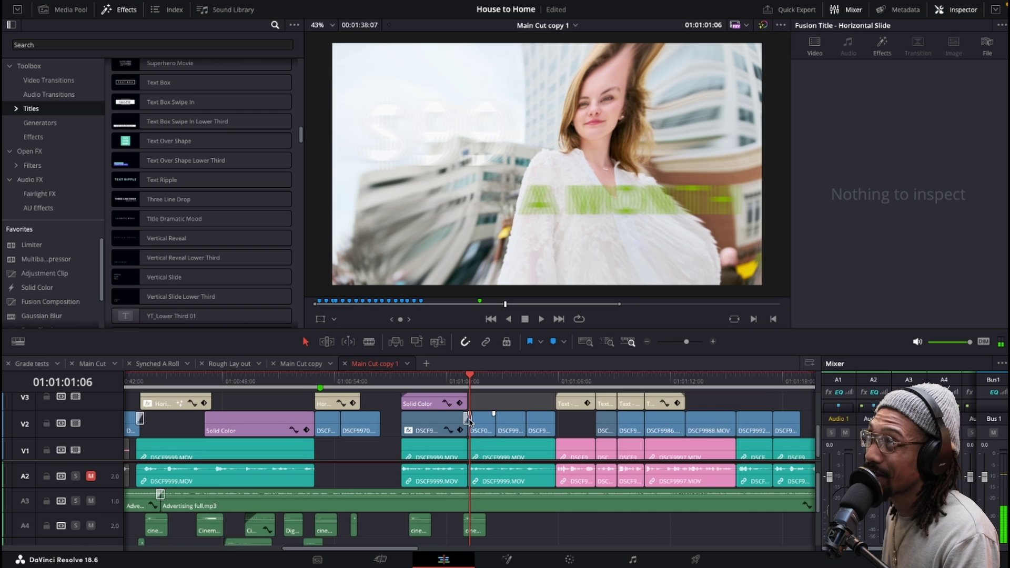
scroll(478, 415, "up", 3)
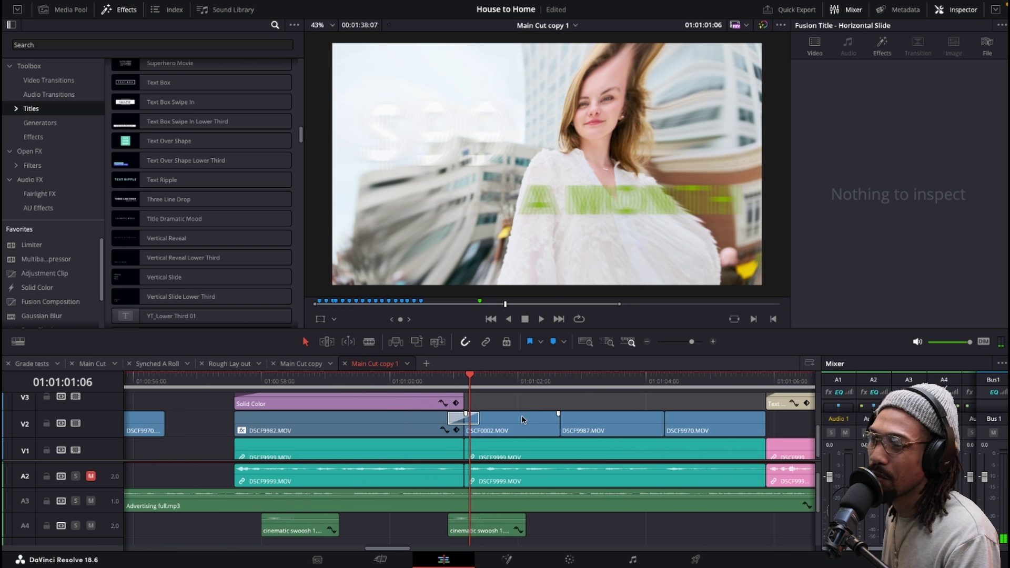
key("space")
key("space")
Step: Play on from 01:01:01:19 through the ALL INCLUSIVE CRM title and stop on the WEEKLY TRAINING title at 01:01:08:16
key("super+minus")
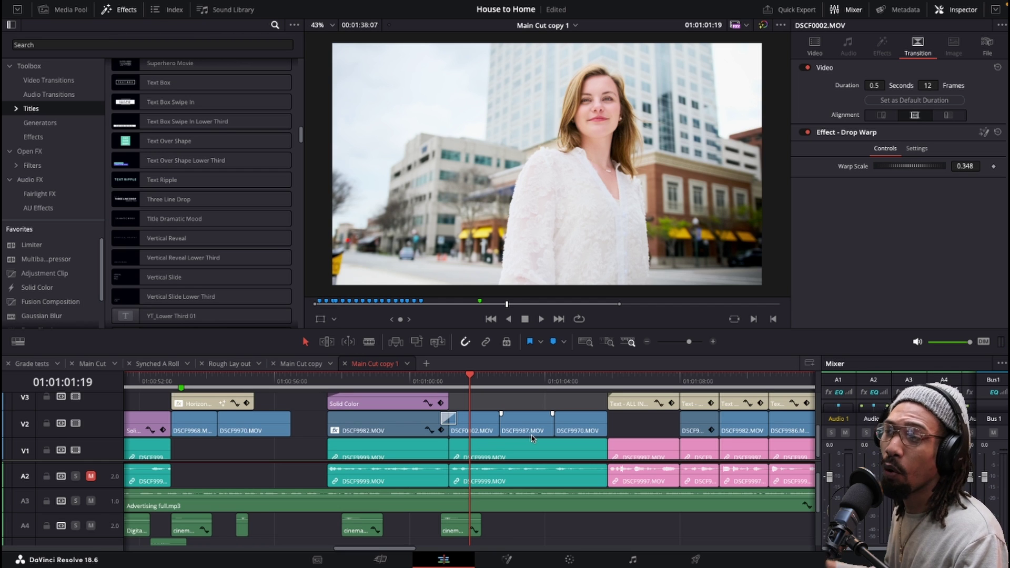
scroll(529, 436, "down", 3)
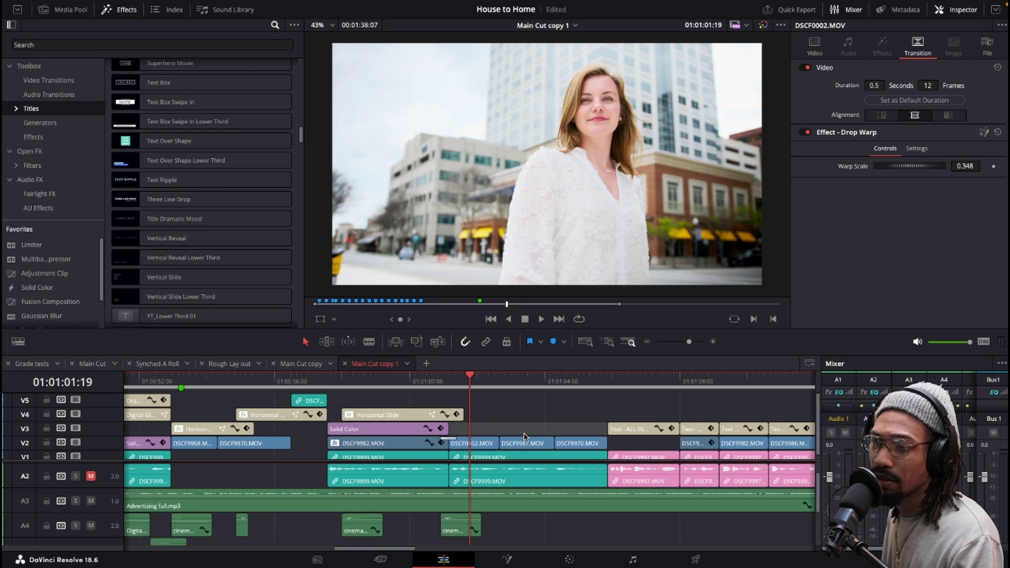
key("space")
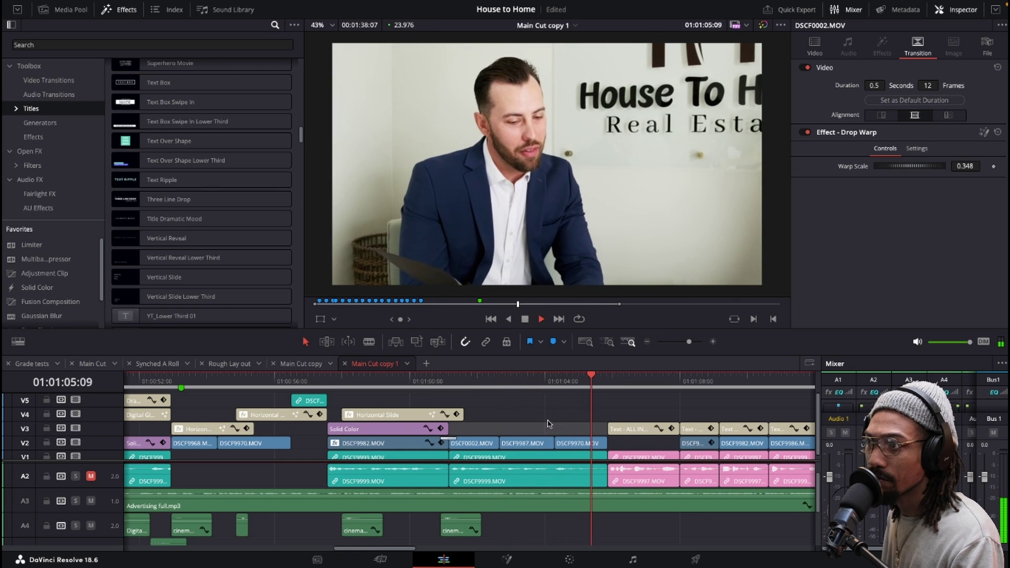
key("super+minus")
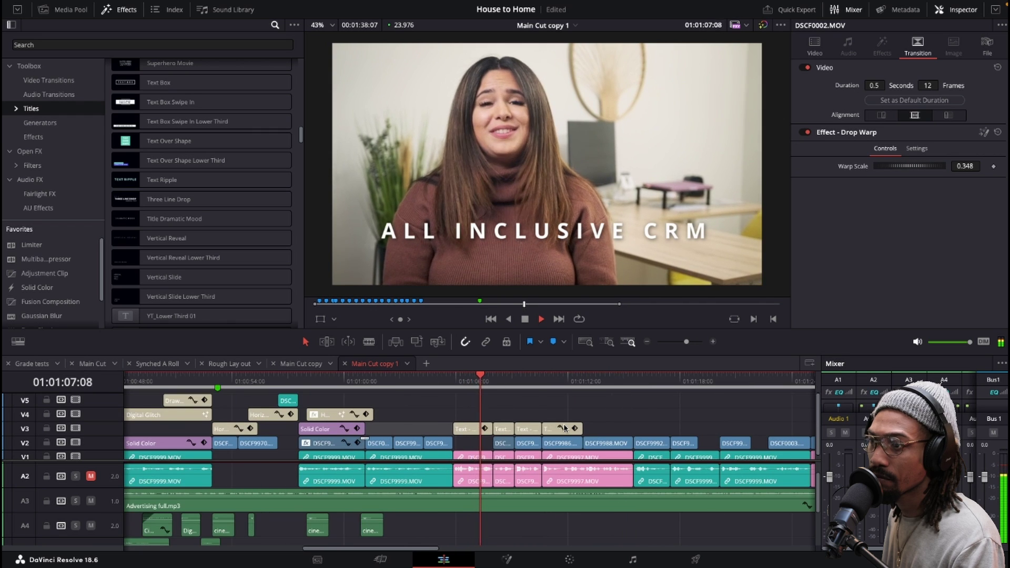
scroll(565, 428, "up", 2)
key("space")
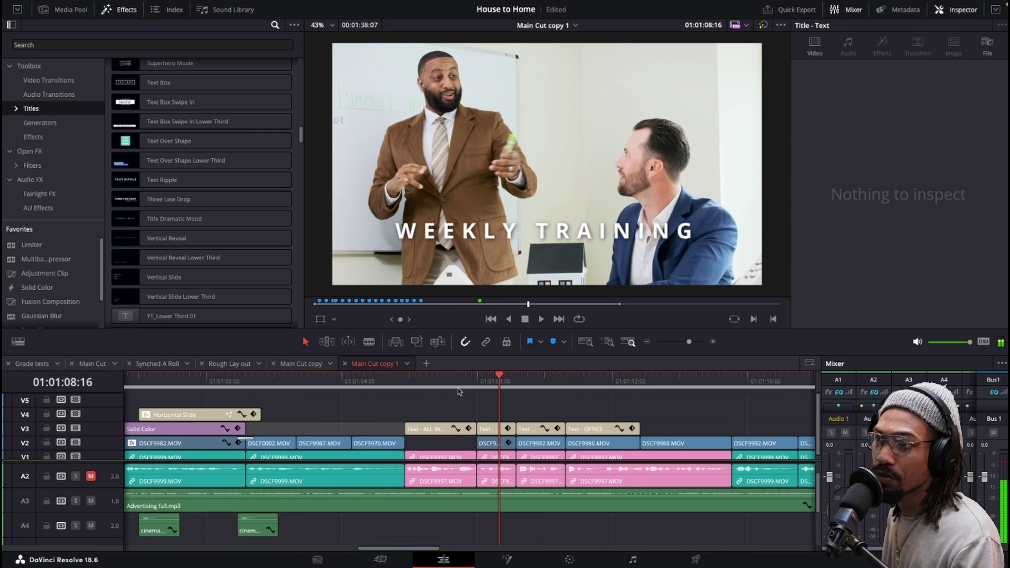
Step: Scrub back to the $99 A MONTH title, then forward past the Drop Warp transition to 01:01:03:05
left_click_drag(398, 383, 215, 384)
scroll(215, 385, "down", 2)
scroll(252, 392, "up", 3)
scroll(252, 396, "up", 1)
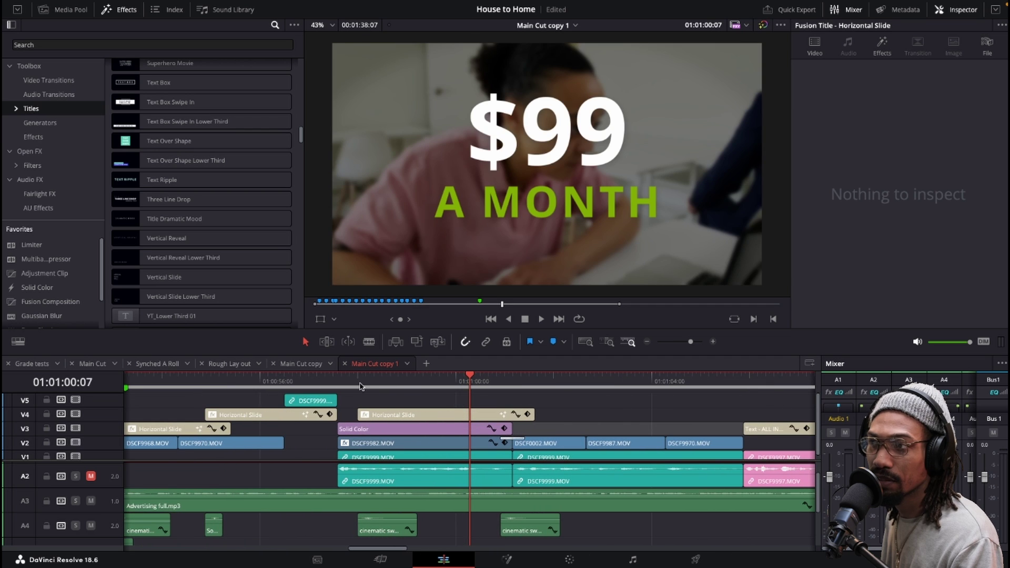
left_click_drag(361, 386, 609, 388)
key("ctrl+minus")
key("ctrl+minus")
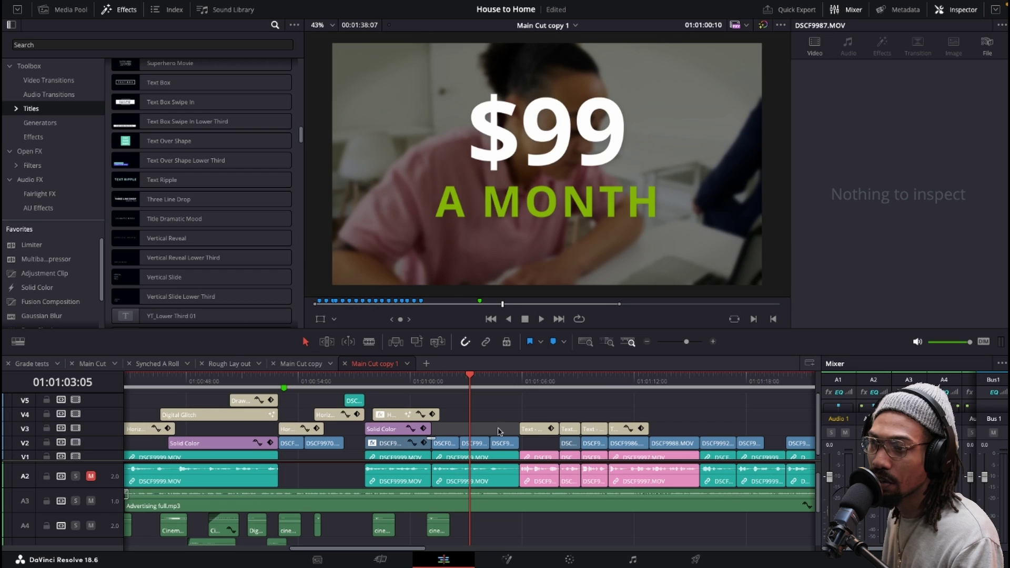
Step: Go to 01:01:05:21, where the ALL INCLUSIVE CRM text begins, and play it until 01:01:06:17
left_click(526, 387)
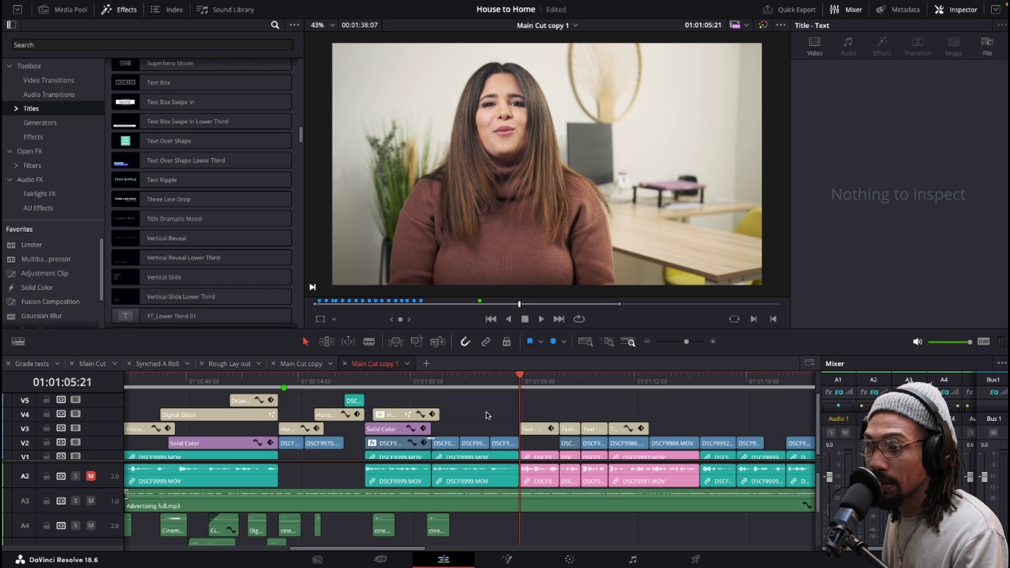
key("space")
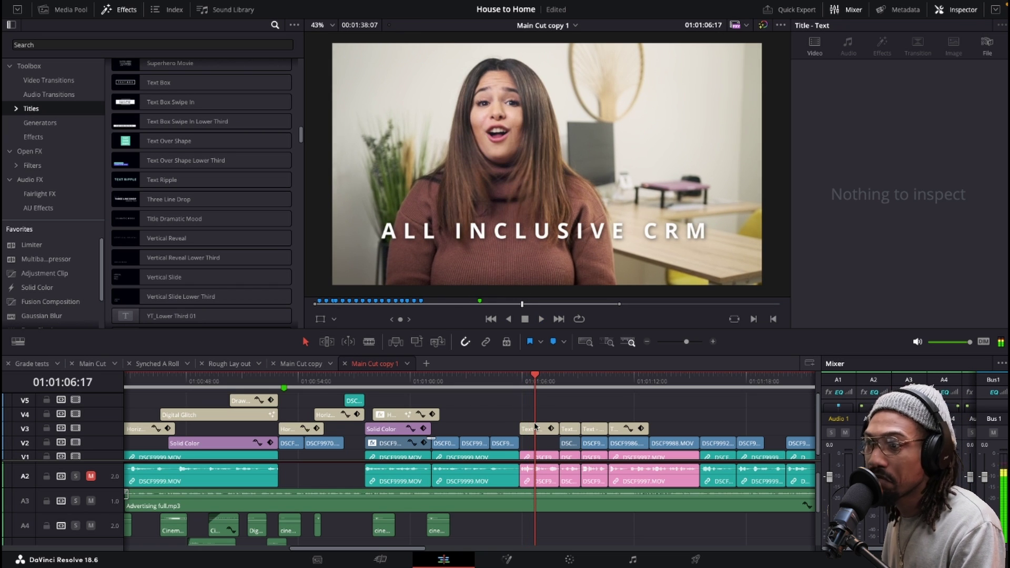
scroll(534, 426, "down", 2)
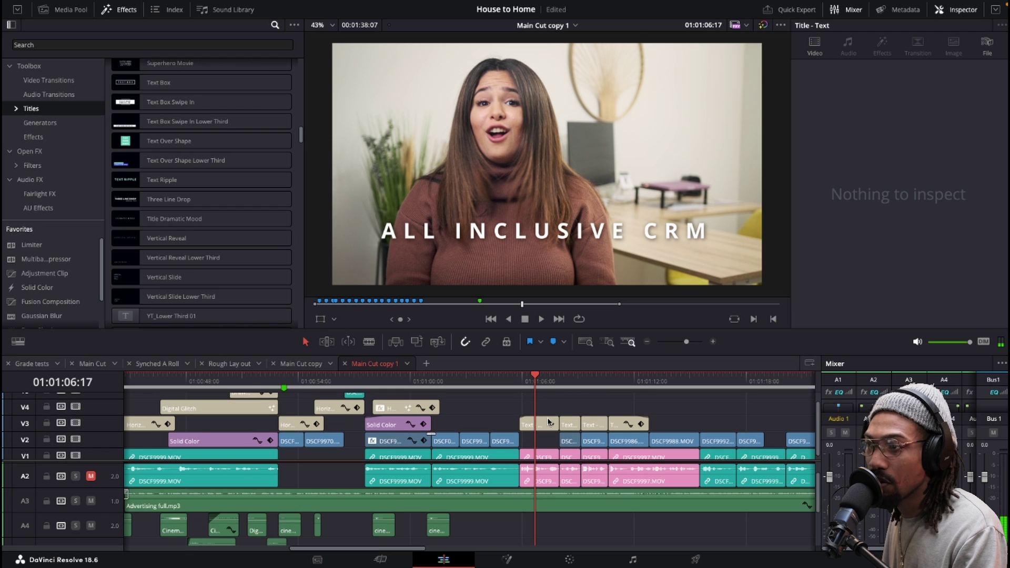
scroll(548, 421, "up", 2)
Step: Continue playback from the ALL INCLUSIVE CRM title through WEEKLY TRAINING to the OFFICE SPACE title, stopping at 01:01:11:16
key("space")
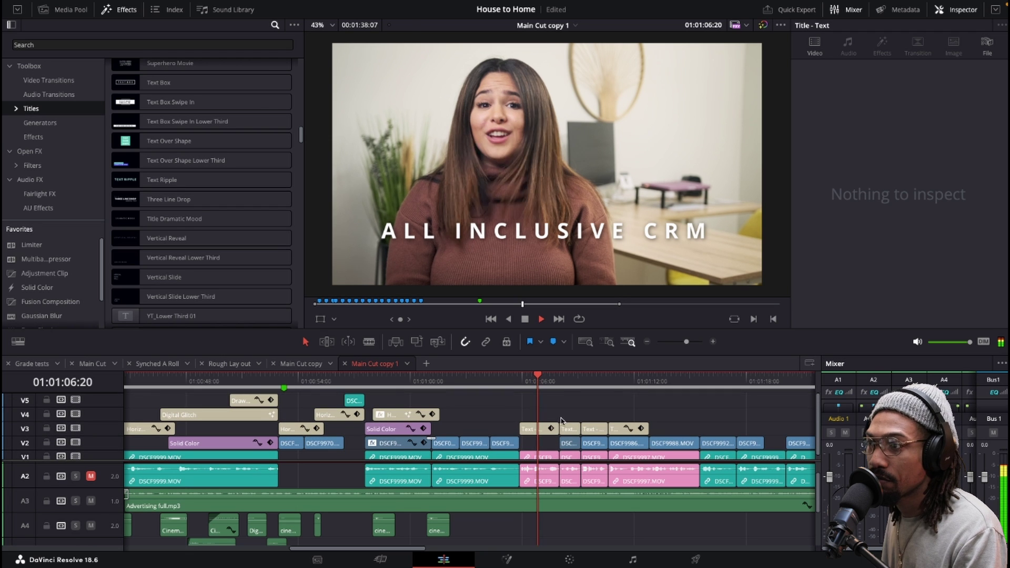
key("super+minus")
key("super+minus")
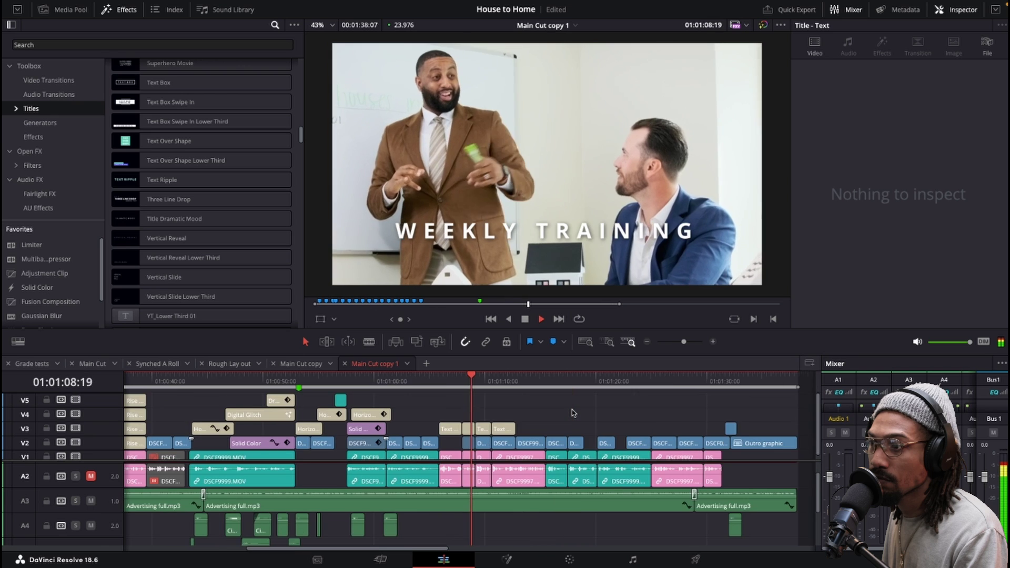
key("super+equal")
key("super+equal")
key("super+equal")
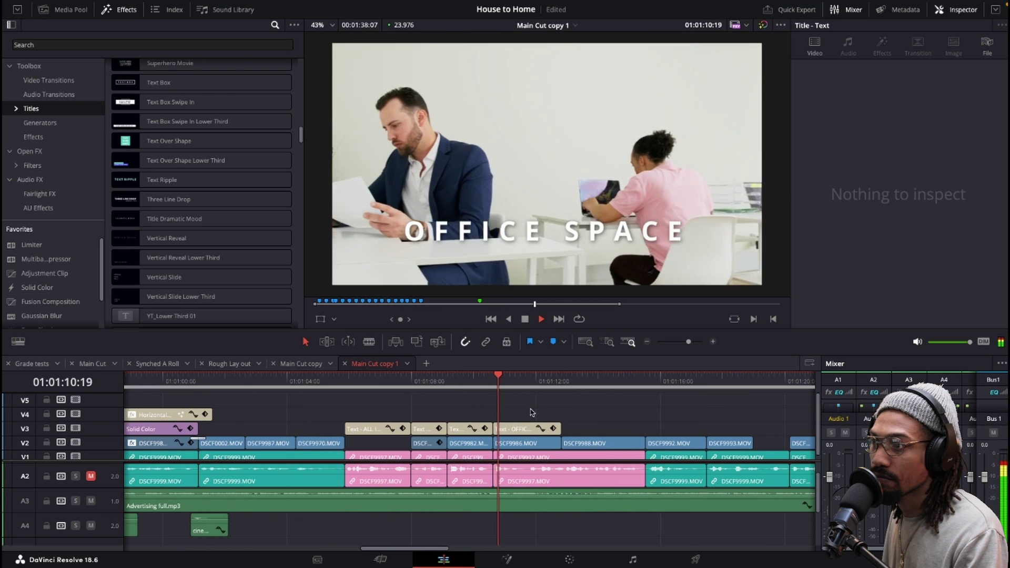
scroll(529, 411, "down", 2)
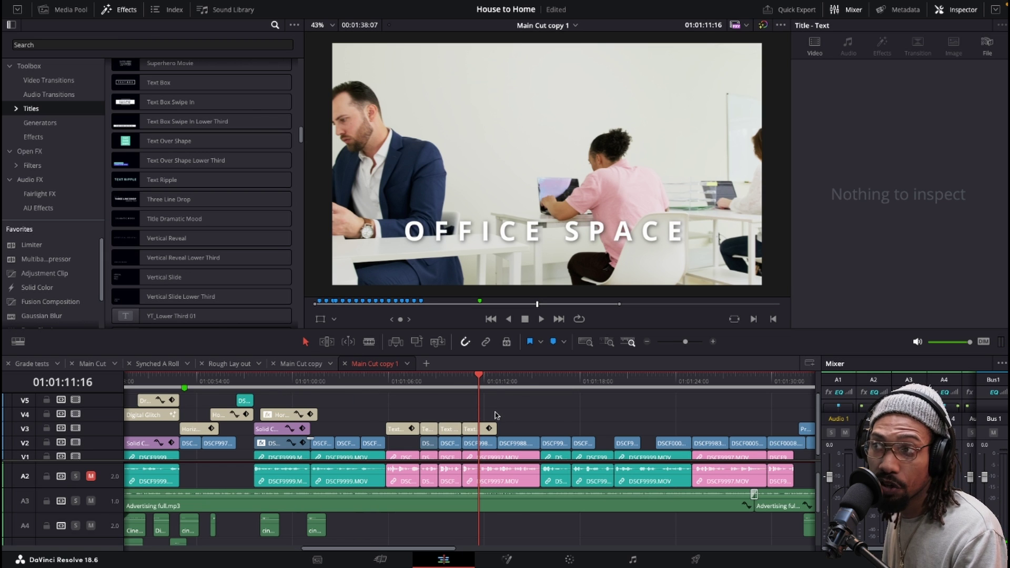
scroll(494, 416, "down", 3)
scroll(494, 416, "up", 2)
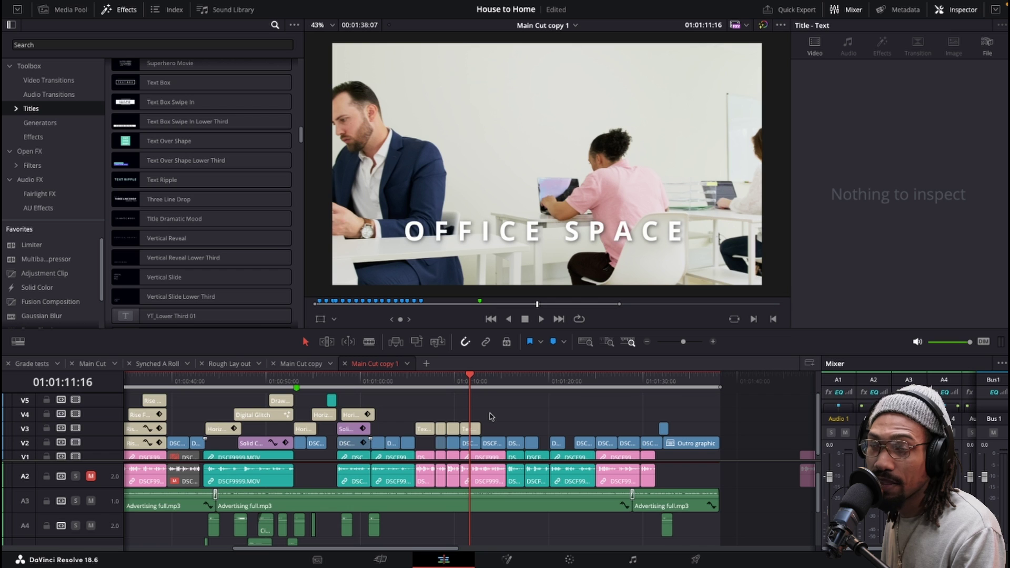
scroll(493, 416, "down", 2)
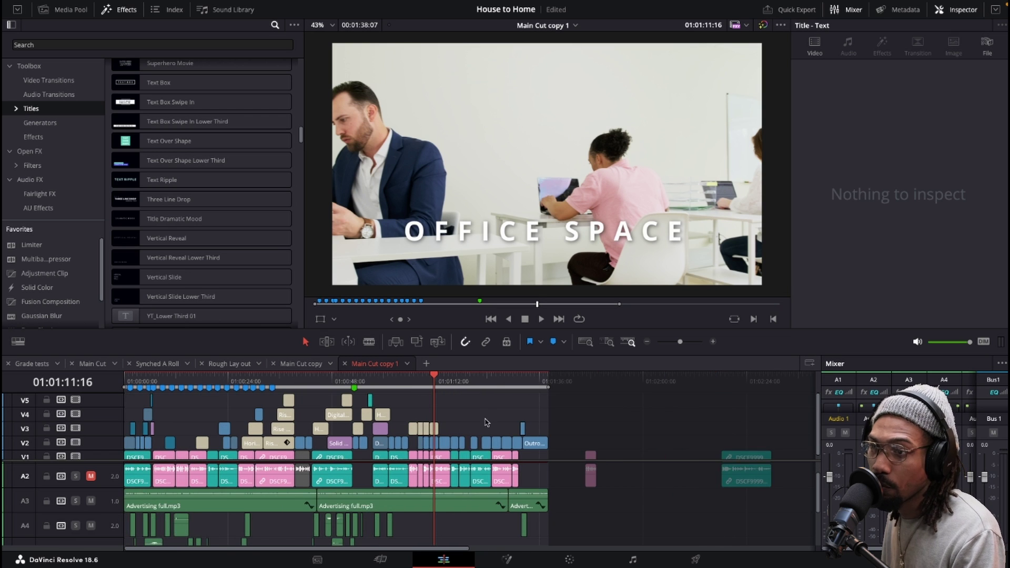
scroll(487, 422, "down", 2)
scroll(473, 424, "up", 4)
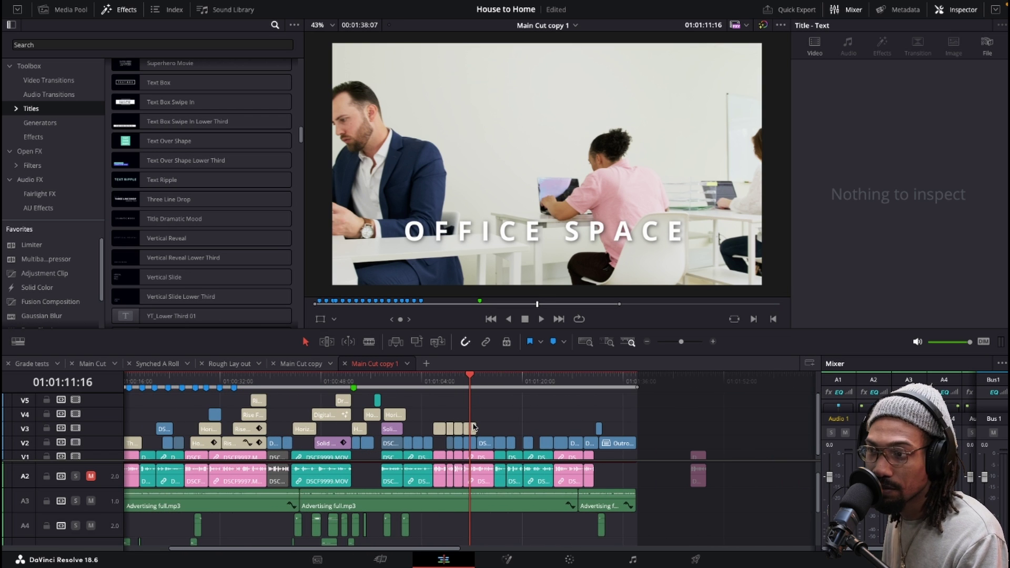
scroll(453, 421, "down", 2)
Step: Go back to the WEEKLY TRAINING title at 01:01:08:00 and examine the row of text titles on V3
left_click_drag(179, 382, 369, 393)
key("super+equal")
key("super+equal")
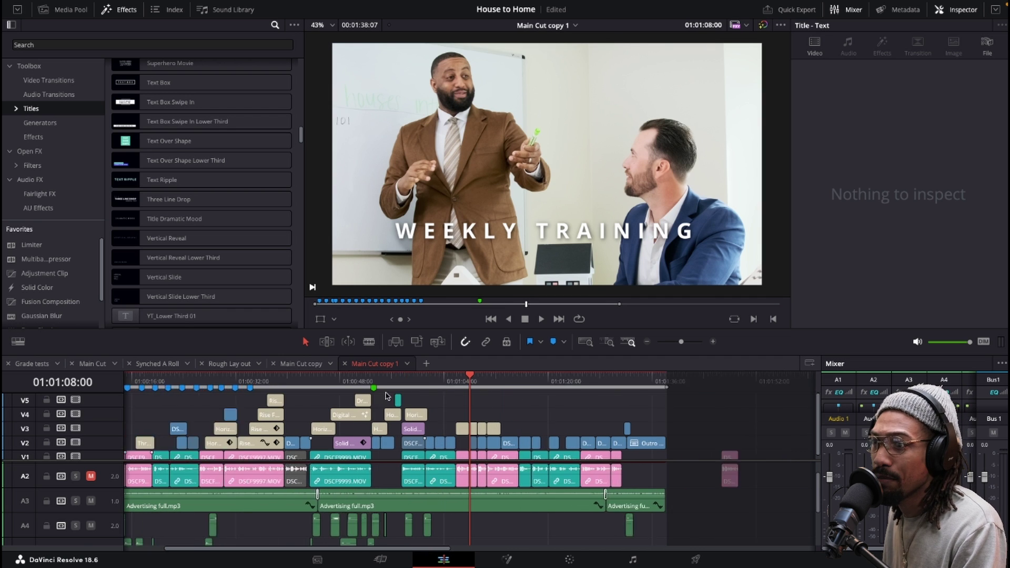
scroll(503, 414, "up", 3)
scroll(504, 414, "up", 4)
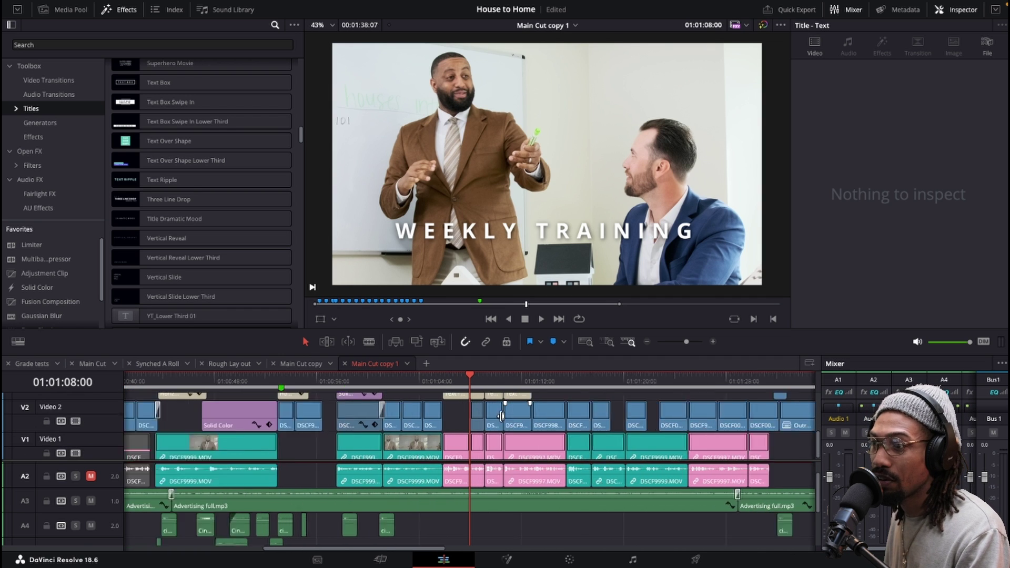
scroll(522, 422, "down", 3)
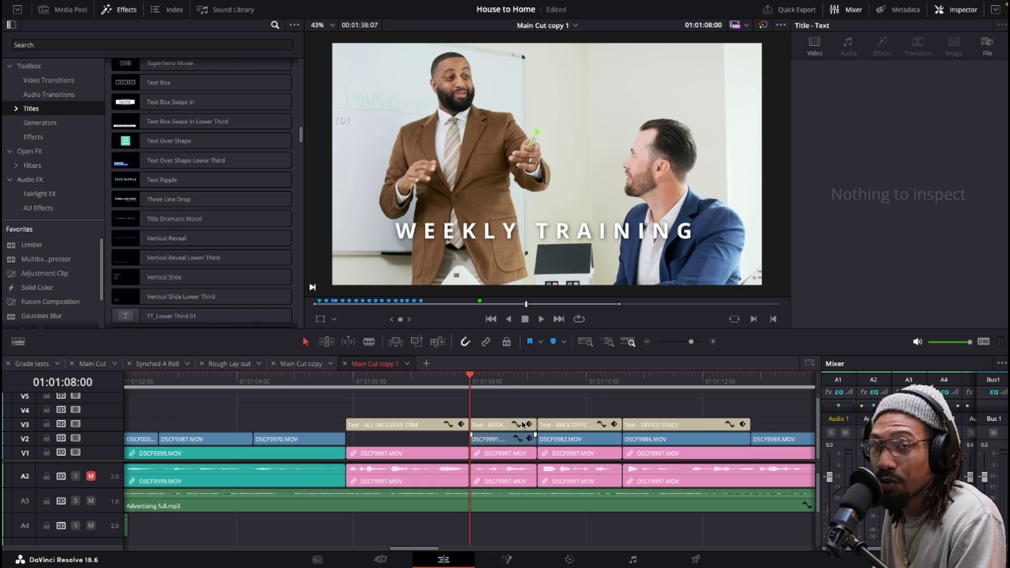
key("super+minus")
Step: Play from the end of the OFFICE SPACE title at 01:01:12:20 through the following B-roll, stopping at 01:01:17:22
left_click(643, 383)
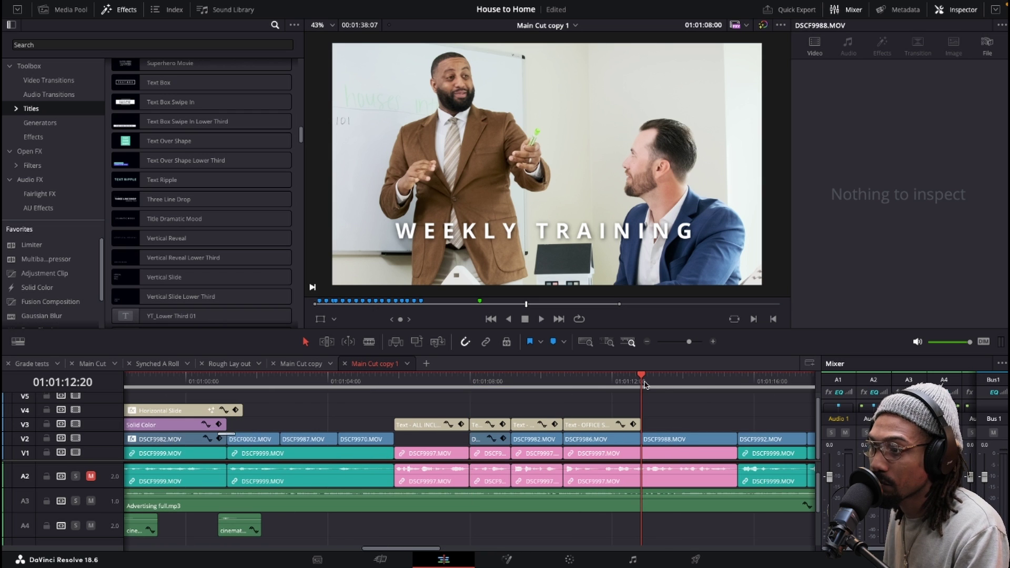
key("space")
key("super+minus")
key("super+minus")
key("super+minus")
key("super+minus")
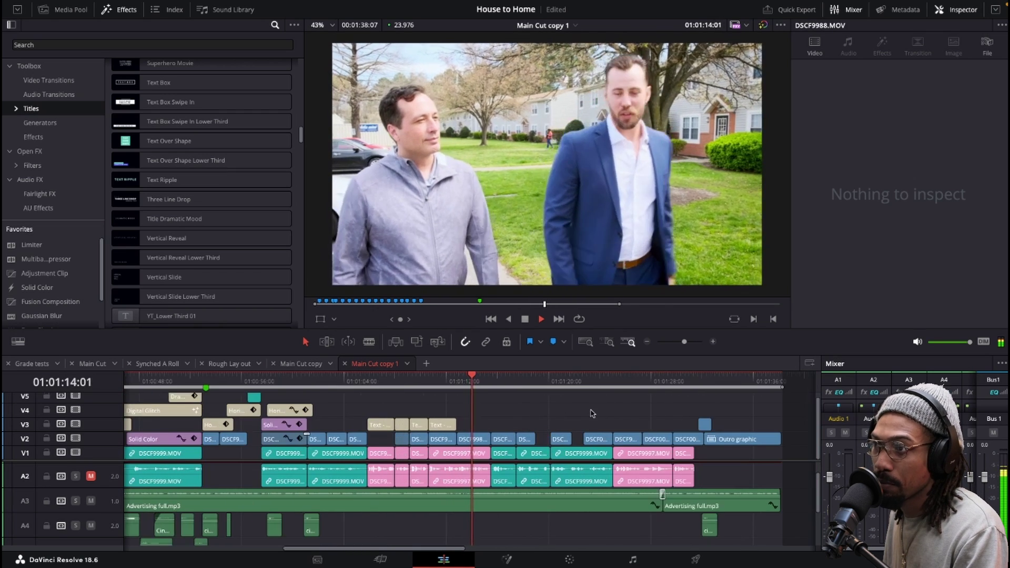
key("super+equal")
key("super+equal")
key("super+equal")
key("super+equal")
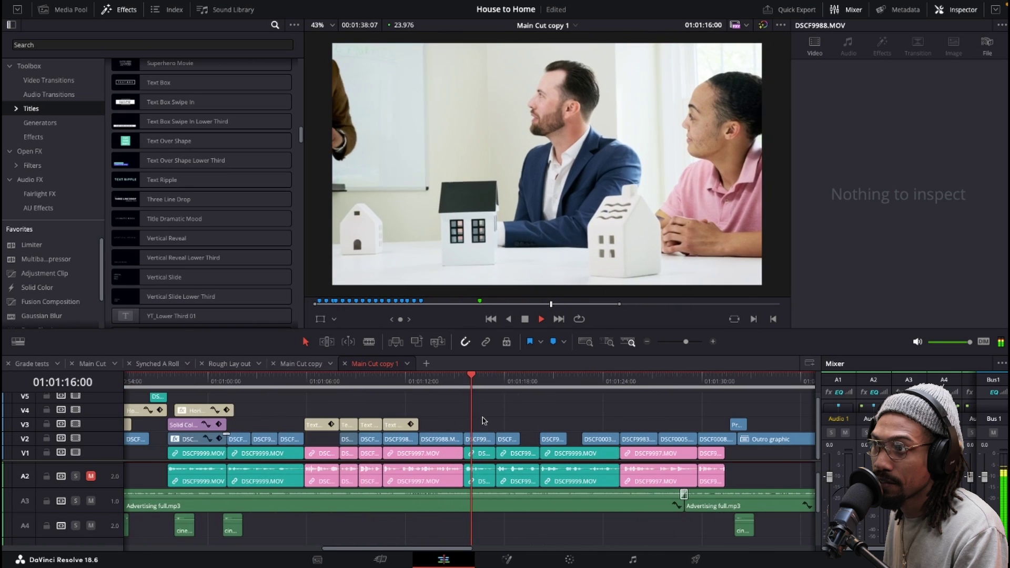
key("space")
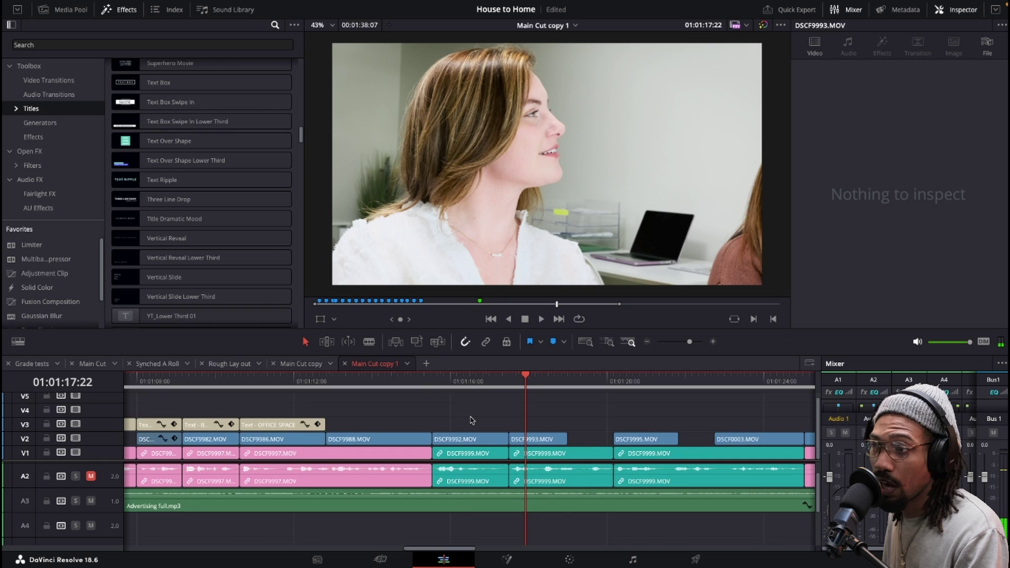
Step: Play from the start of the DSCF9992.MOV B-roll at 01:01:15:13 through the following clips, stopping at 01:01:25:10
scroll(471, 420, "down", 5)
scroll(471, 420, "up", 2)
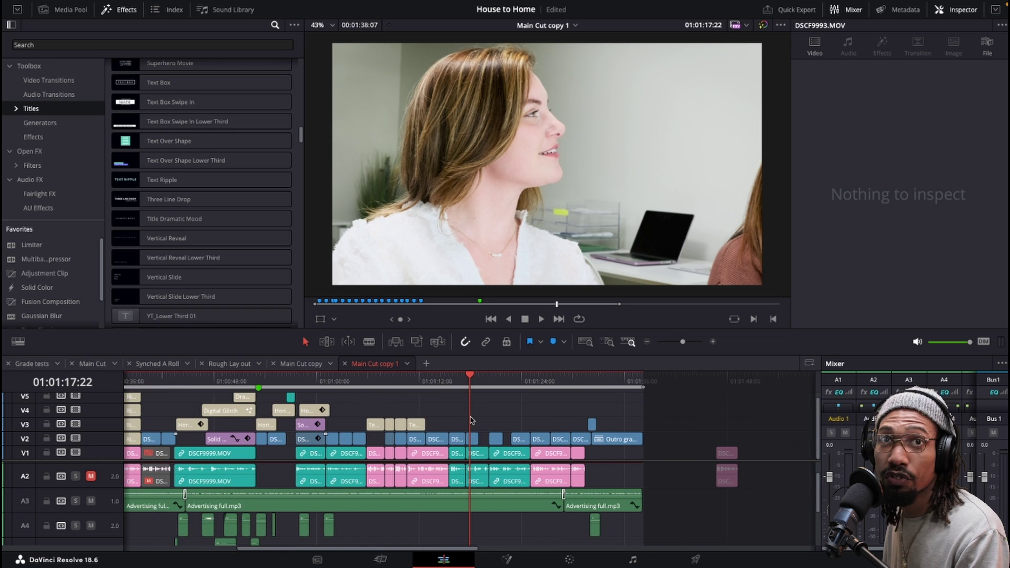
scroll(471, 420, "up", 3)
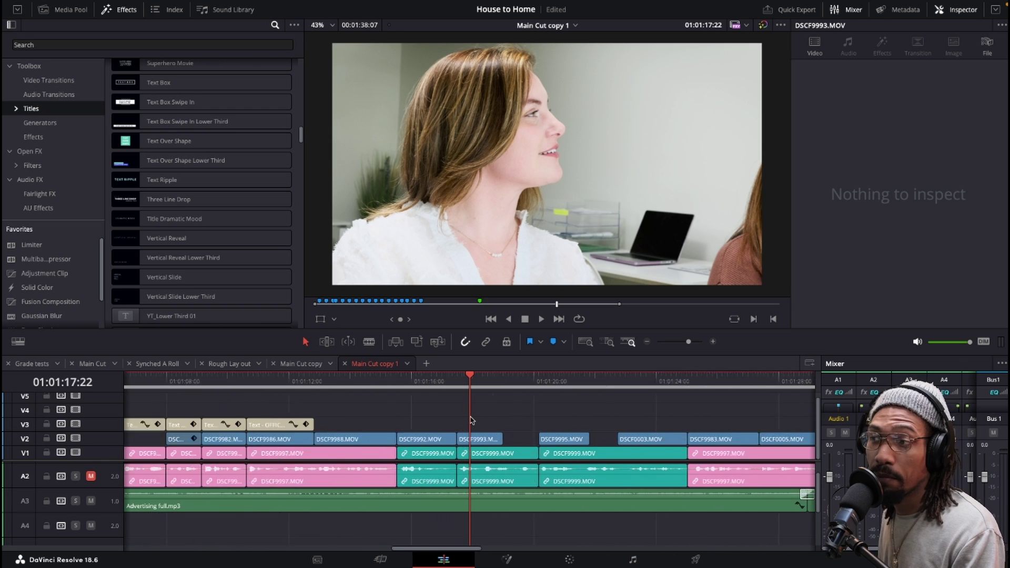
scroll(436, 425, "down", 4)
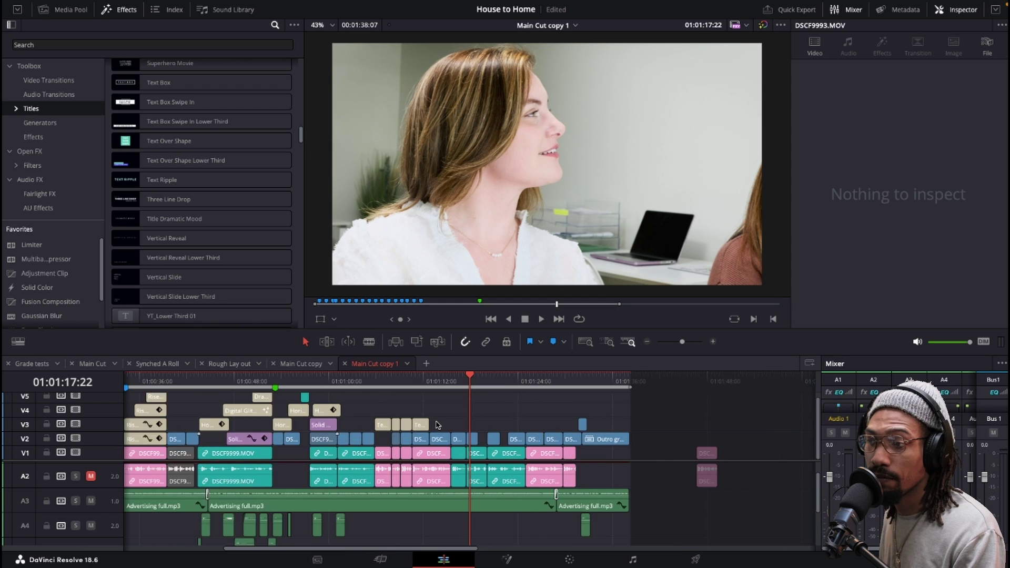
scroll(437, 425, "up", 4)
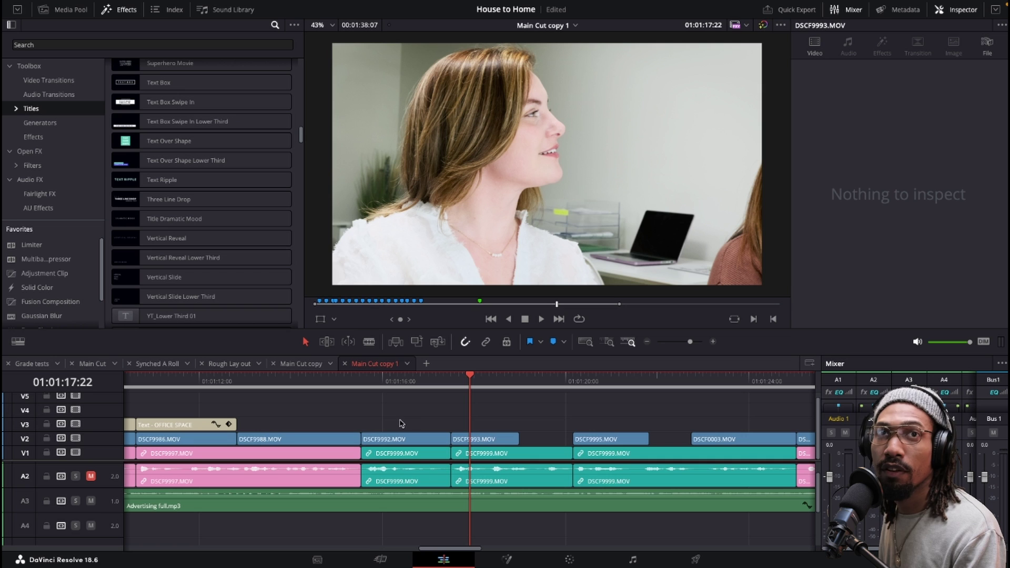
left_click(356, 388)
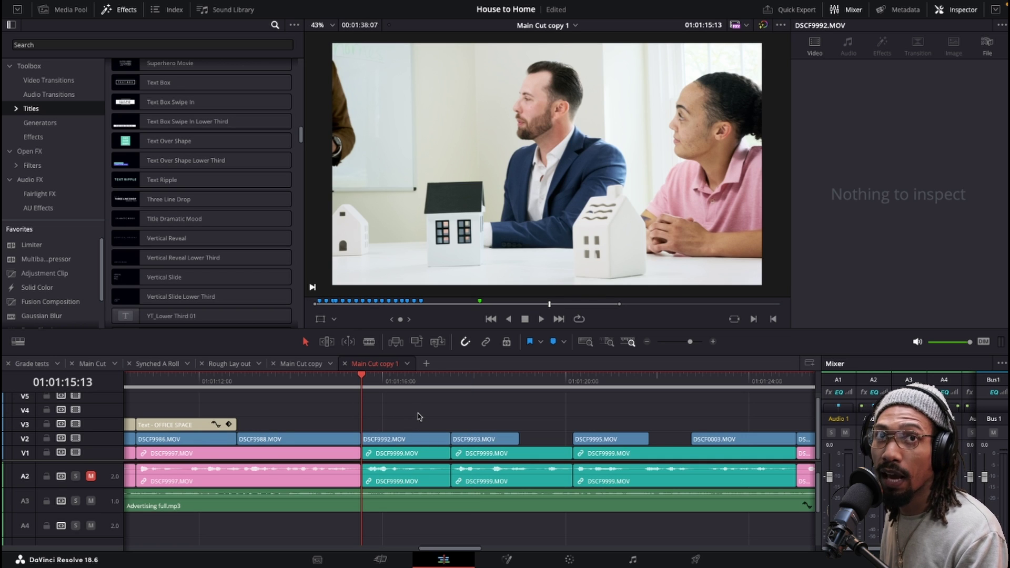
key("space")
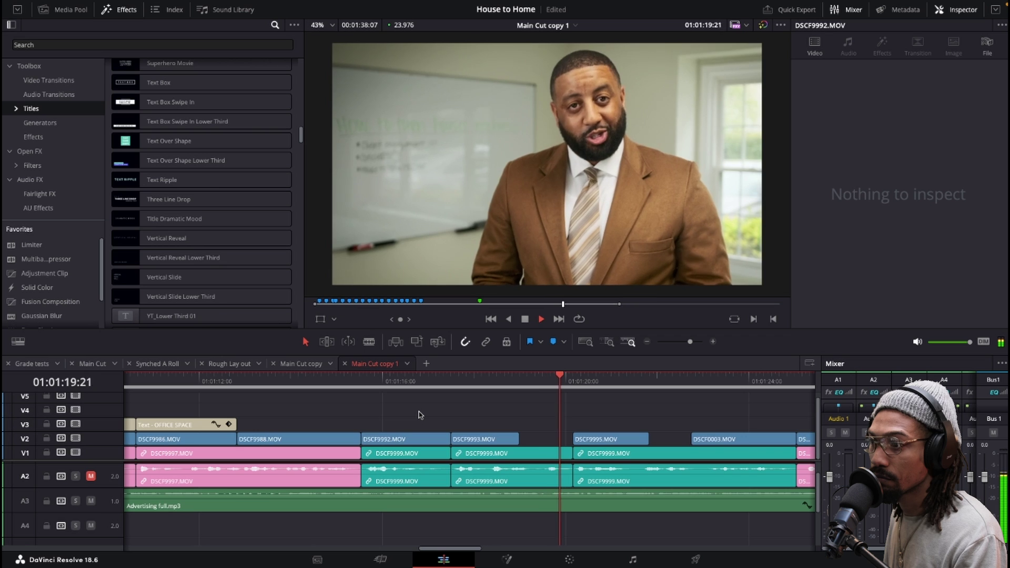
key("ctrl+minus")
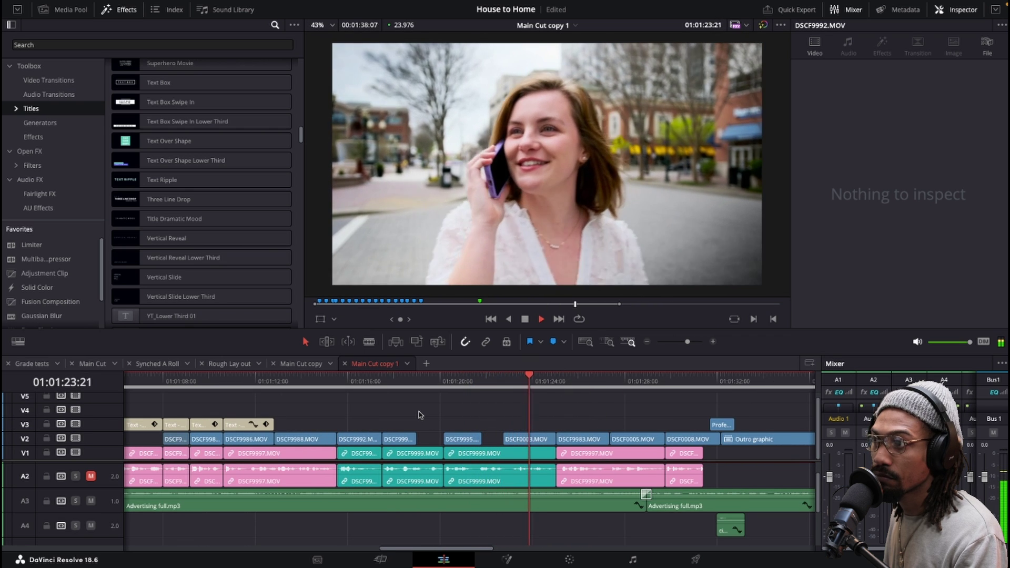
key("ctrl+minus")
key("space")
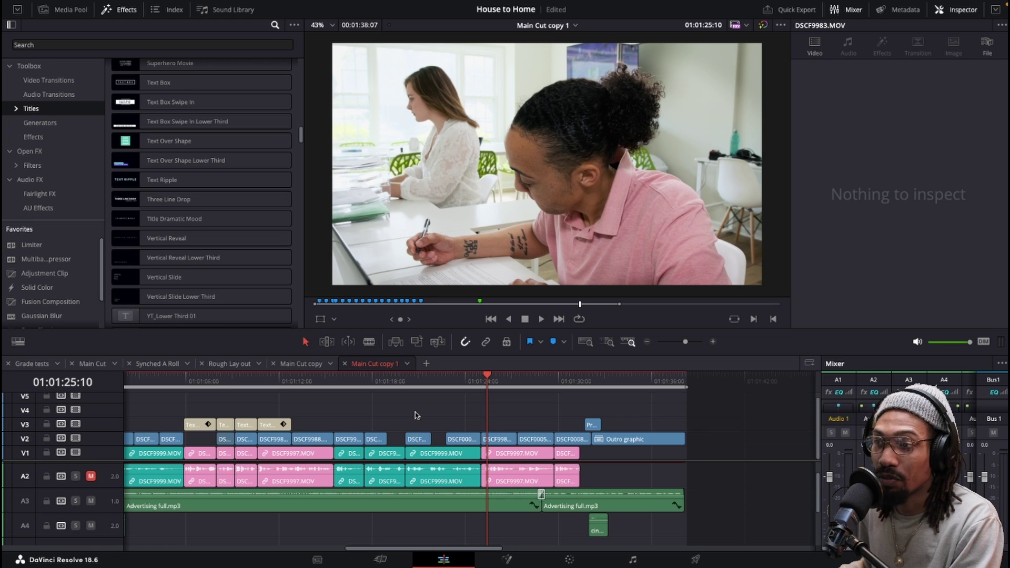
Step: Go back to the DSCF0003.MOV B-roll at 01:01:22:18 and play through to the outro graphic, stopping at 01:01:33:07
left_click_drag(338, 382, 448, 379)
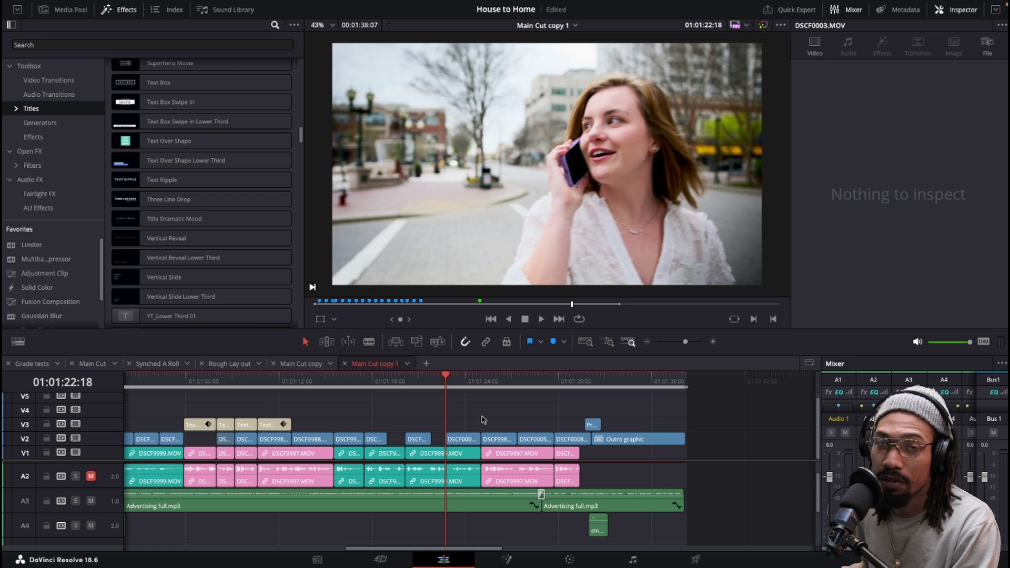
key("space")
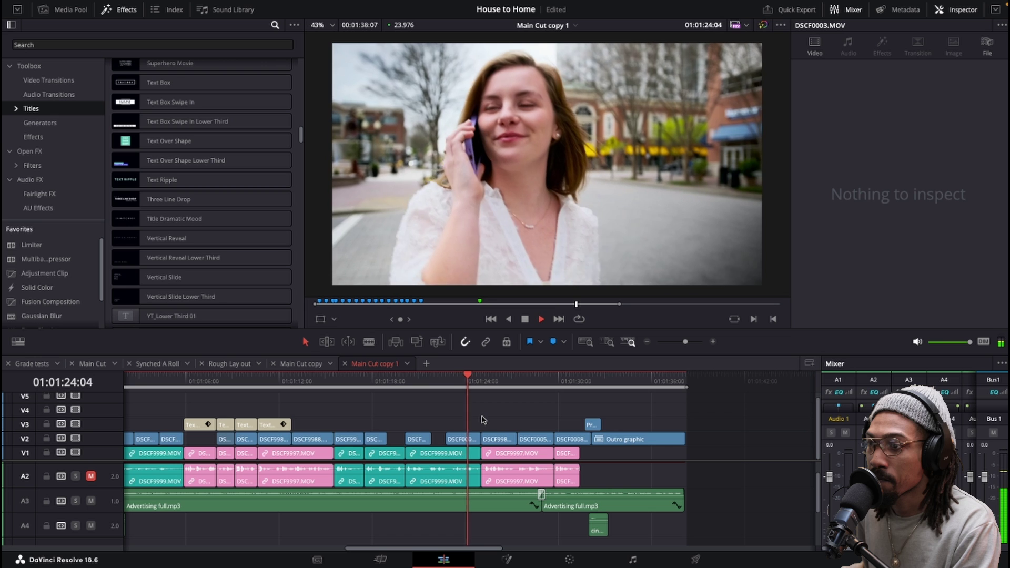
key("super+minus")
key("super+minus")
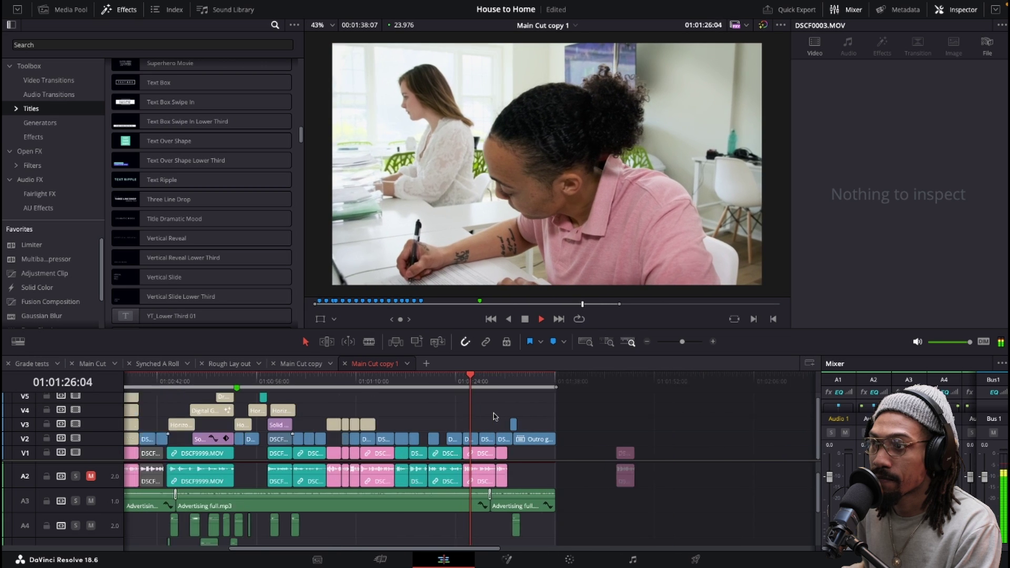
key("super+equal")
key("super+equal")
scroll(493, 416, "up", 1)
scroll(493, 416, "down", 3)
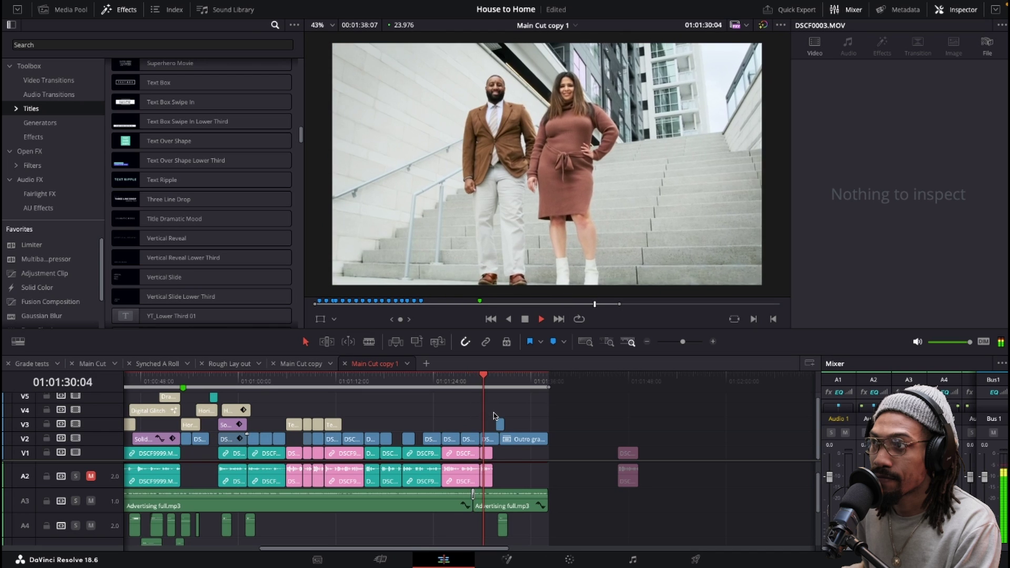
scroll(493, 417, "up", 1)
scroll(494, 417, "up", 3)
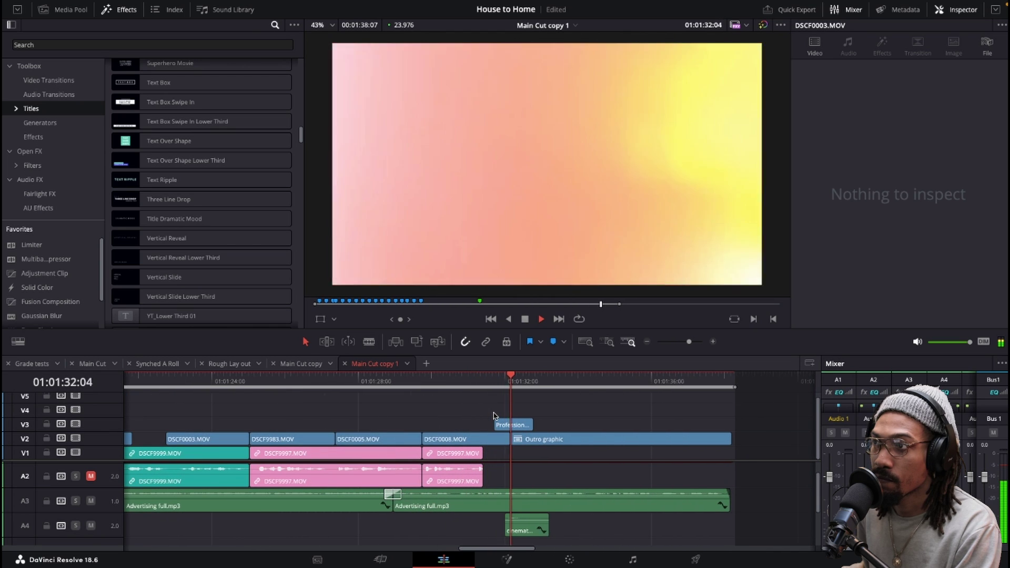
key("space")
Step: Open the Outro graphic compound clip on V2 in its own timeline
scroll(516, 437, "up", 4)
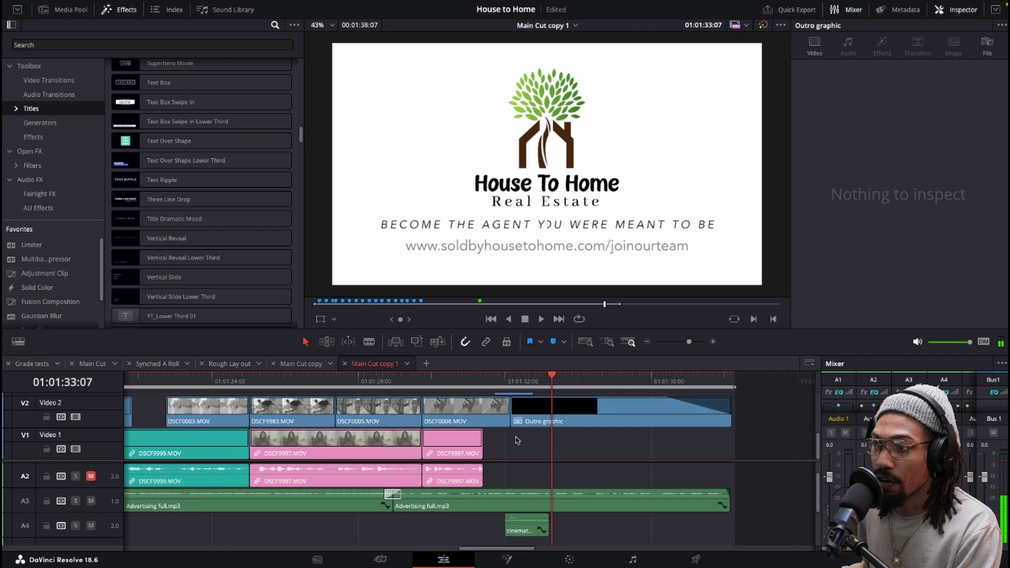
scroll(511, 430, "up", 2)
scroll(511, 431, "up", 1)
scroll(384, 431, "up", 3)
scroll(405, 443, "down", 2)
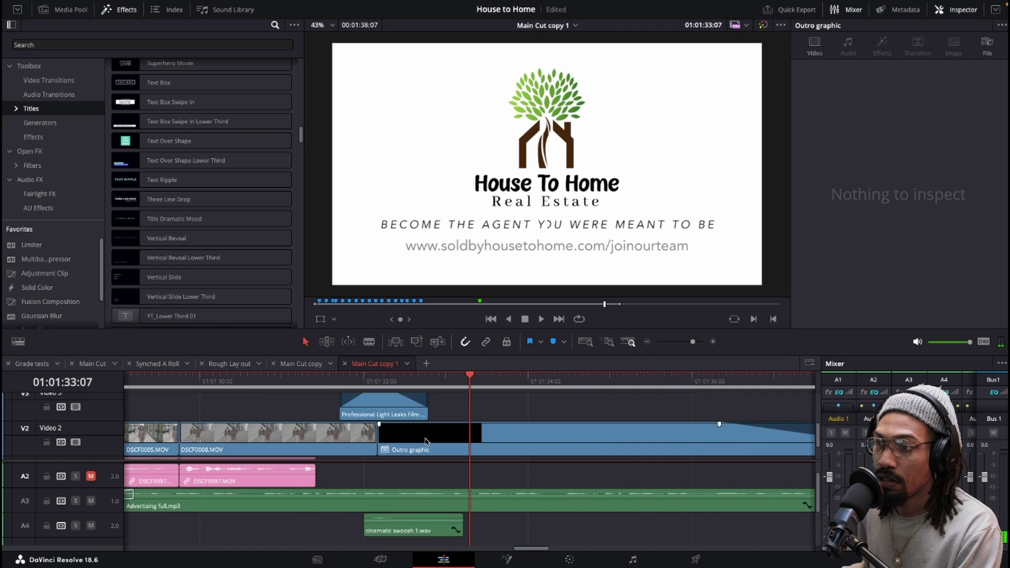
scroll(458, 439, "down", 2)
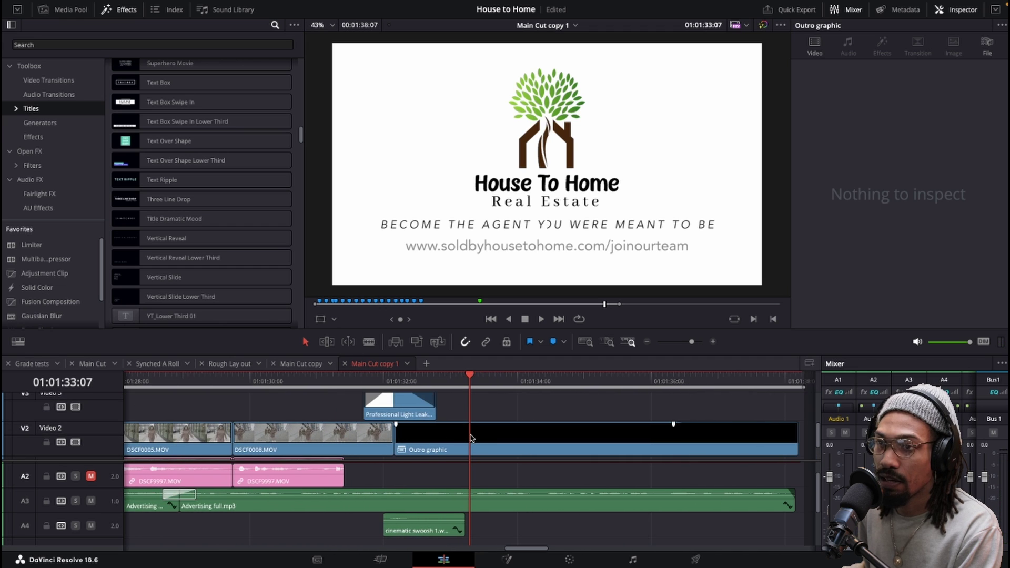
left_click(489, 445)
right_click(489, 444)
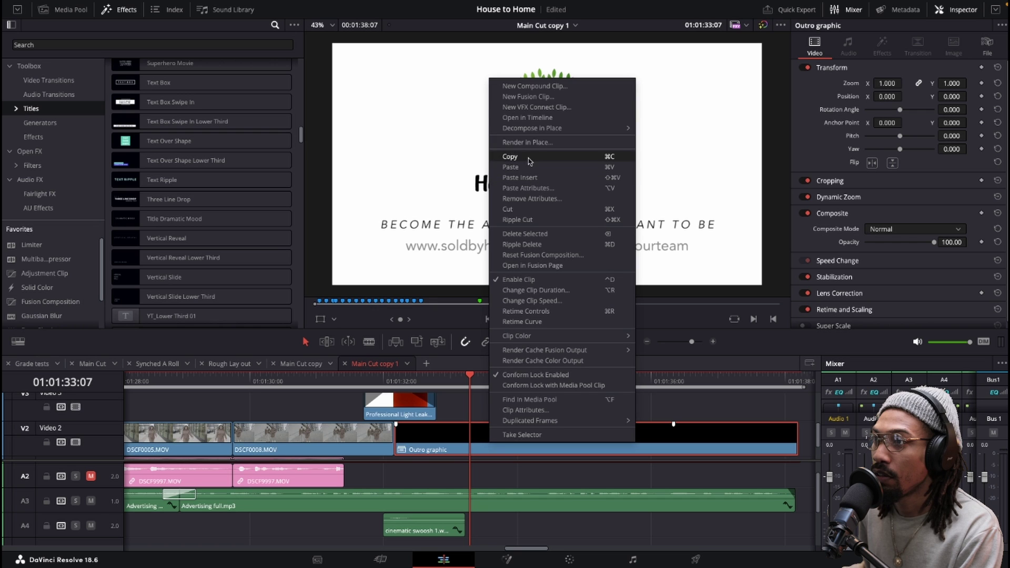
left_click(534, 118)
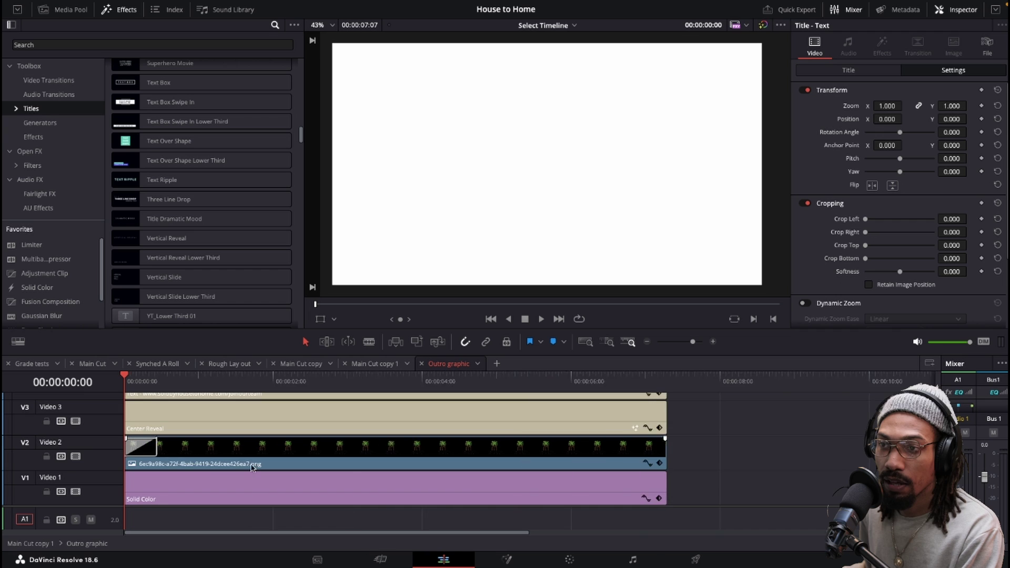
Step: Scrub the outro's opening animation from the start to 00:00:01:01, past the logo's Drop Warp transition
scroll(251, 468, "up", 3)
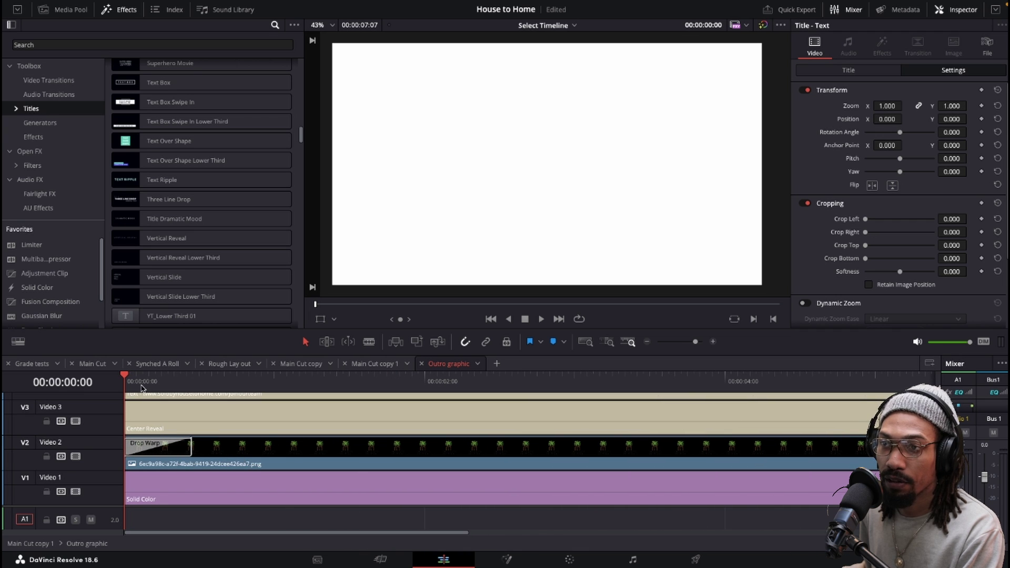
left_click_drag(131, 374, 166, 375)
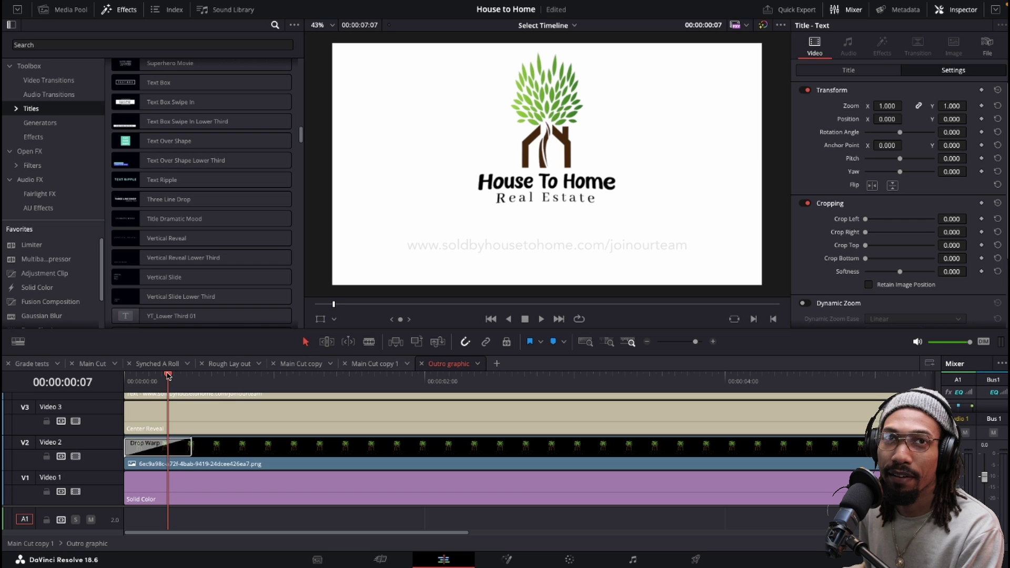
left_click_drag(168, 375, 280, 385)
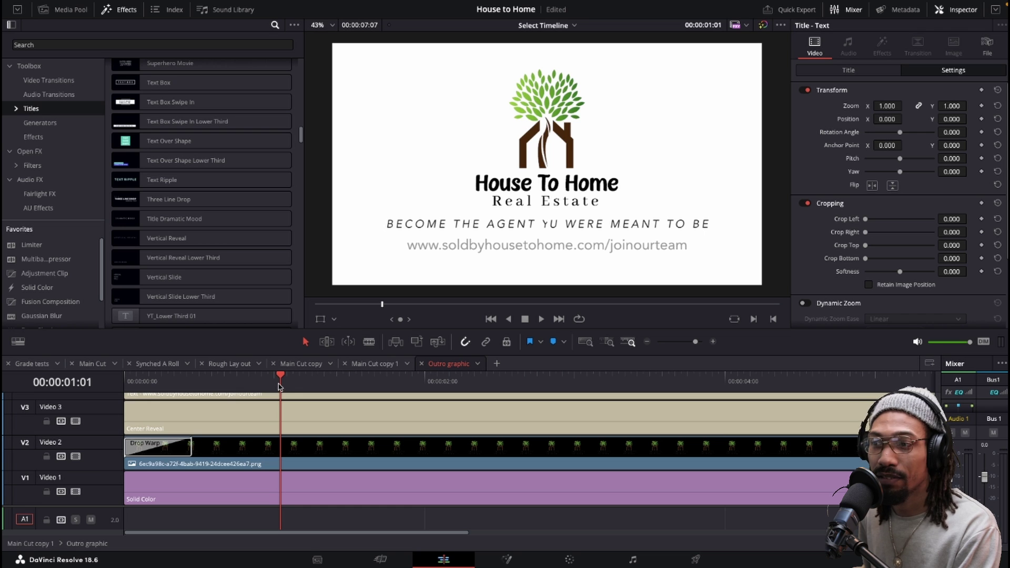
scroll(264, 386, "down", 4)
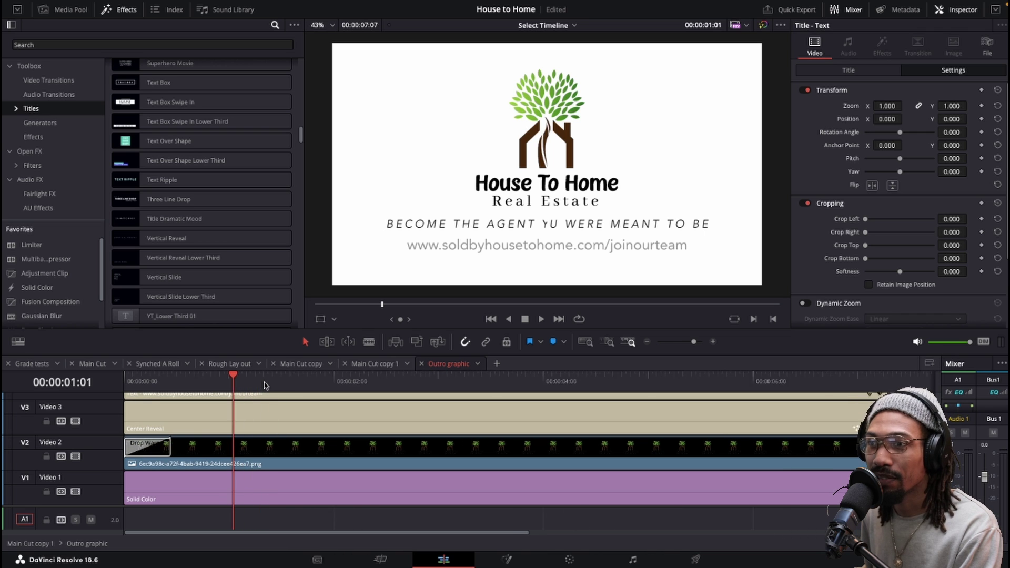
Step: Return to 00:00:00:05 within the logo's Drop Warp transition and examine the outro's stacked logo, text and solid color layers
scroll(264, 384, "up", 5)
left_click_drag(219, 387, 160, 379)
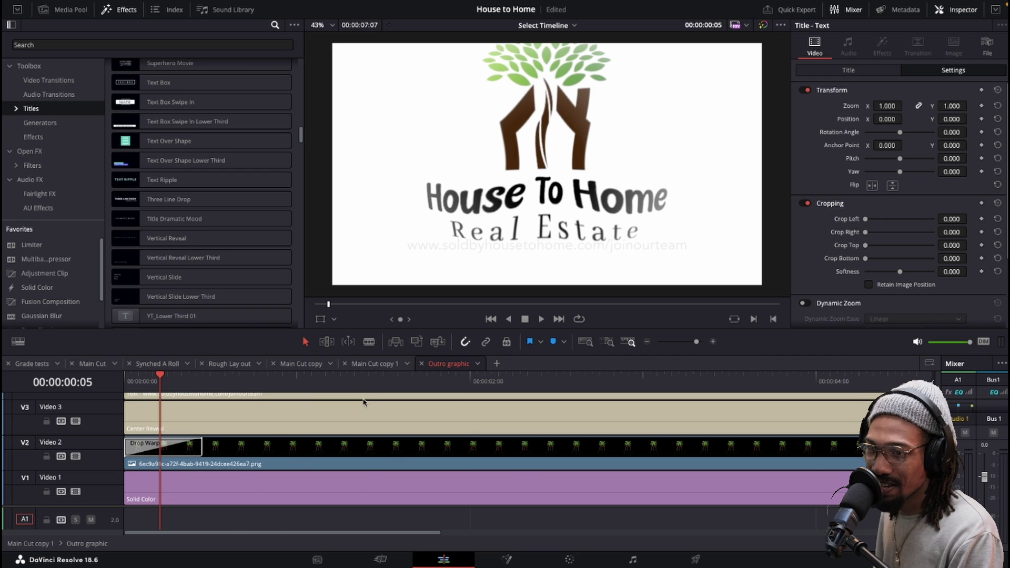
scroll(267, 443, "up", 2)
scroll(267, 443, "down", 2)
scroll(253, 442, "up", 2)
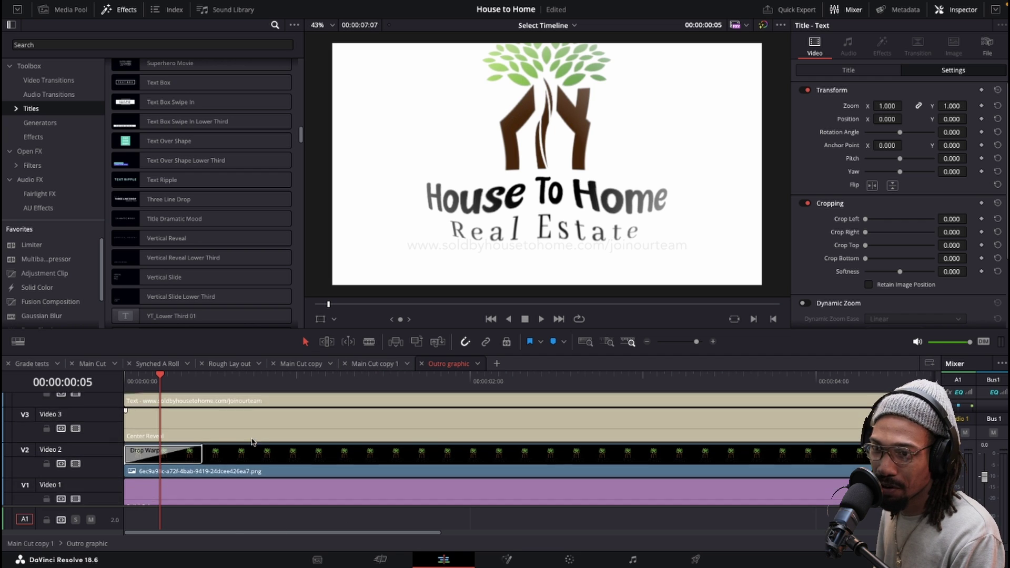
scroll(255, 410, "down", 2)
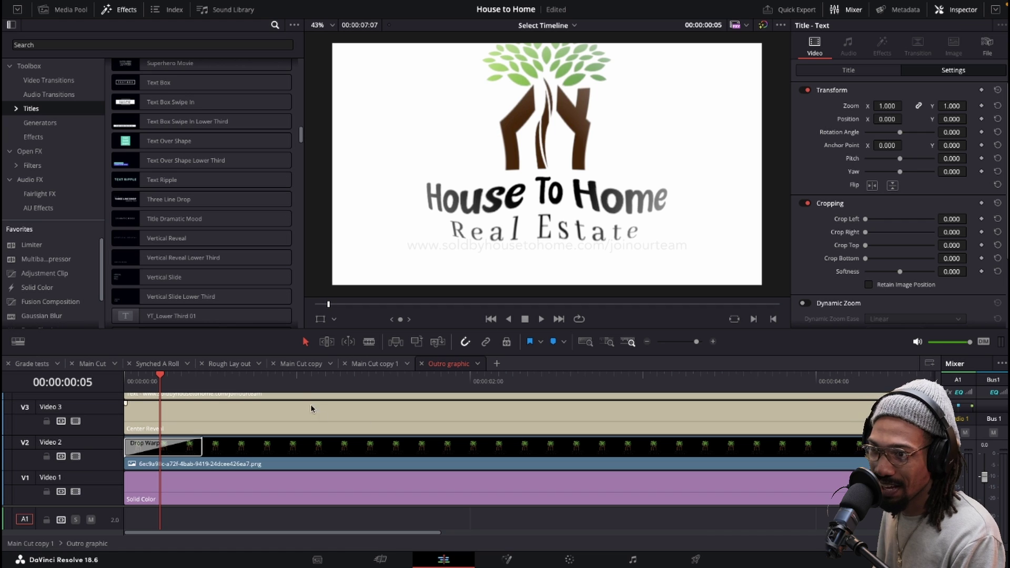
left_click_drag(315, 378, 276, 382)
Step: Switch back to the Main Cut copy 1 timeline and move the playhead to 01:01:31:10, before the light leak overlay
left_click(383, 364)
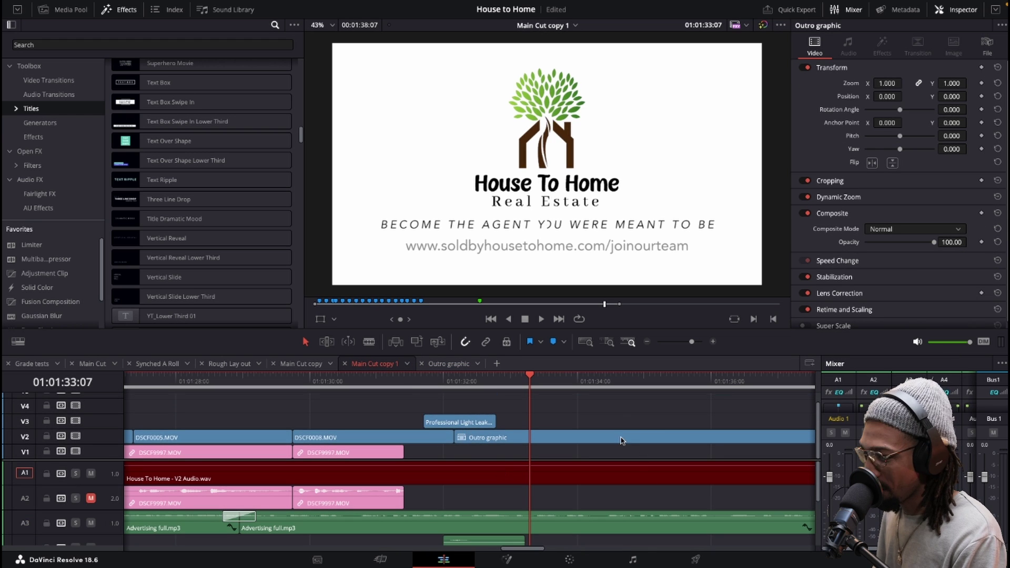
left_click_drag(424, 378, 496, 379)
scroll(487, 408, "up", 1)
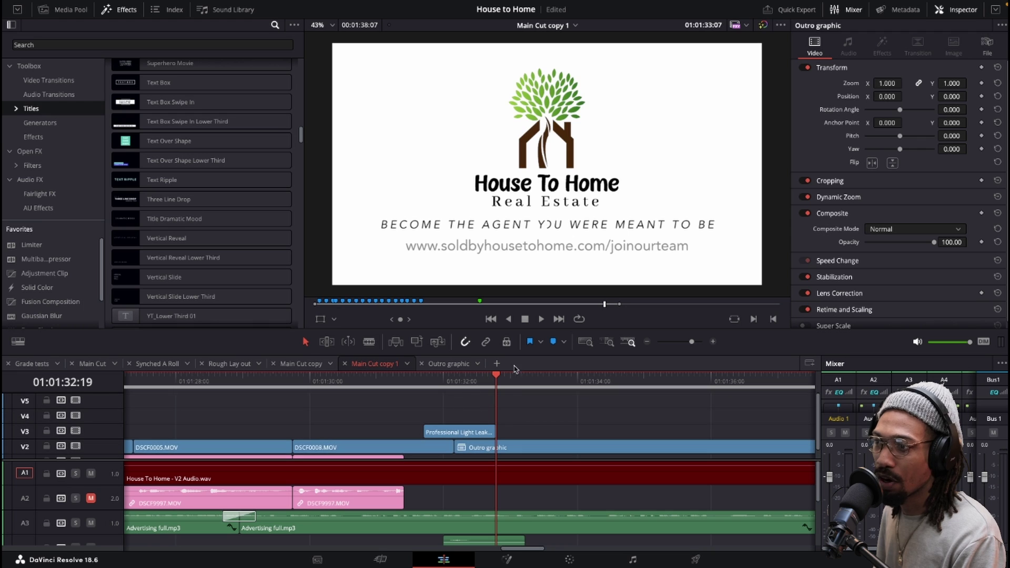
scroll(478, 421, "down", 1)
scroll(480, 427, "up", 1)
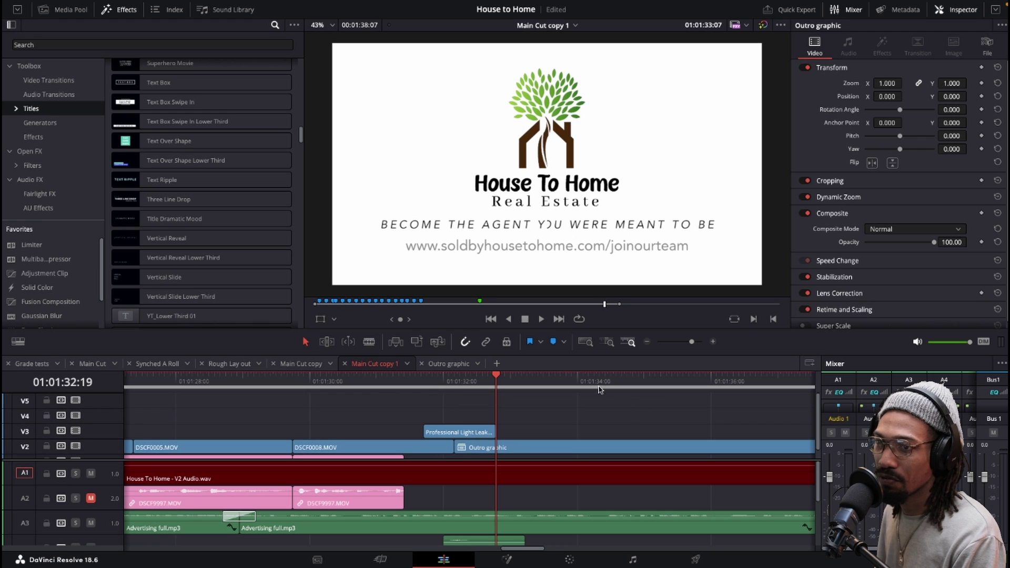
left_click(408, 386)
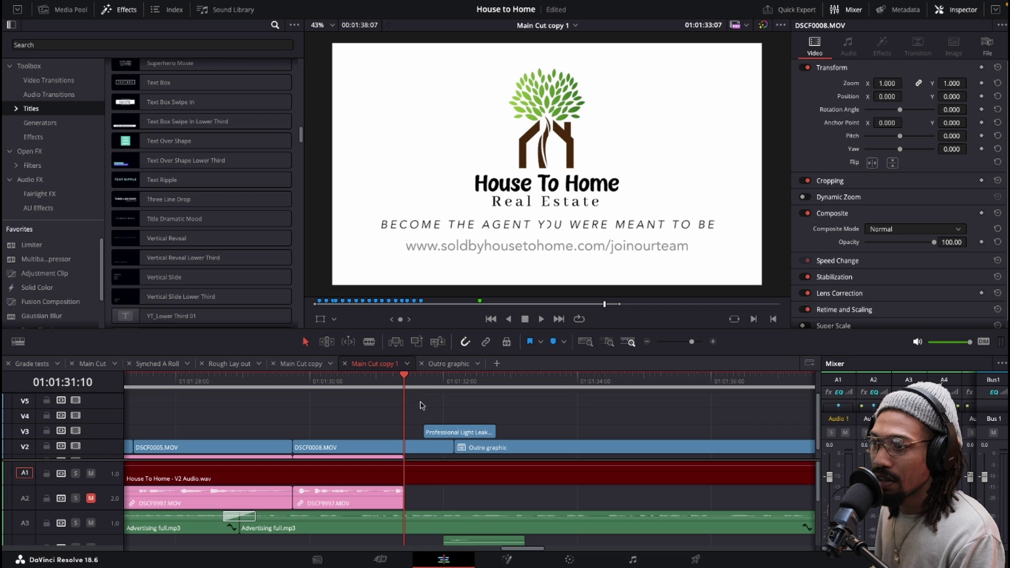
Step: Go to the cut into the Outro graphic at 01:01:32:04 and select the Professional Light Leaks Film Burn Overlay clip on V3
scroll(453, 420, "up", 3)
key("super+=")
key("super+=")
key("super+=")
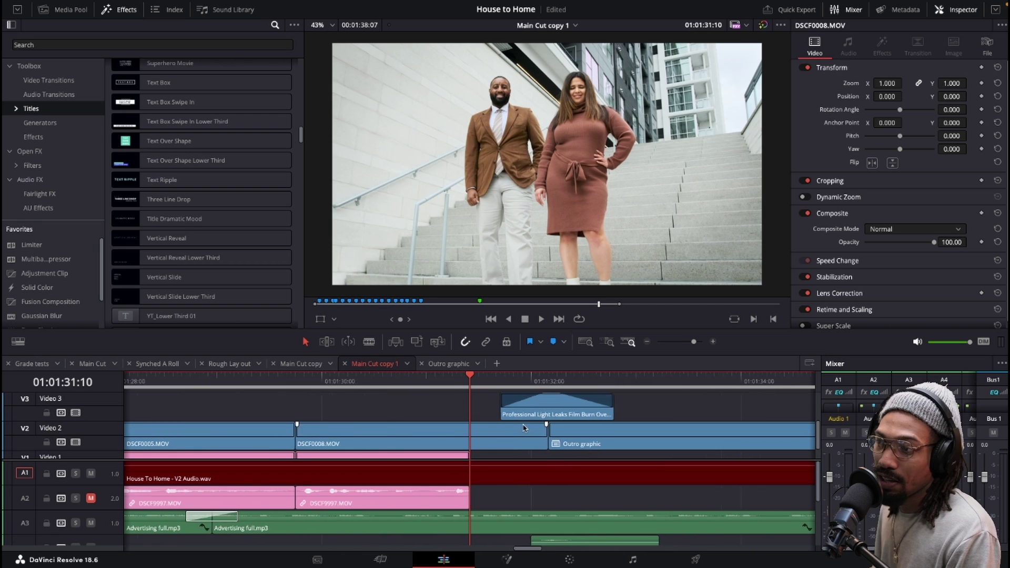
scroll(555, 432, "up", 3)
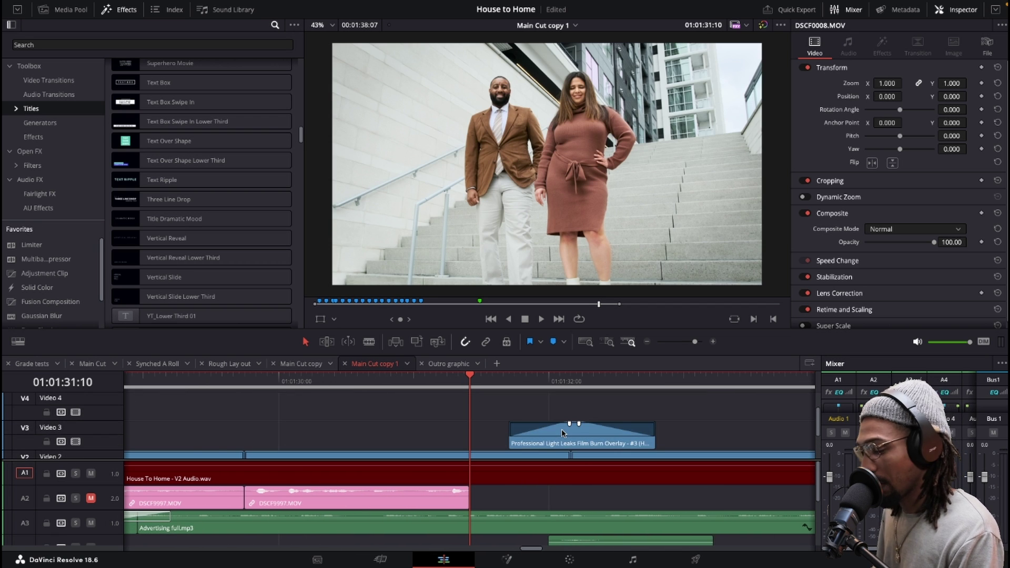
scroll(563, 432, "up", 2)
scroll(563, 433, "down", 1)
left_click(579, 384)
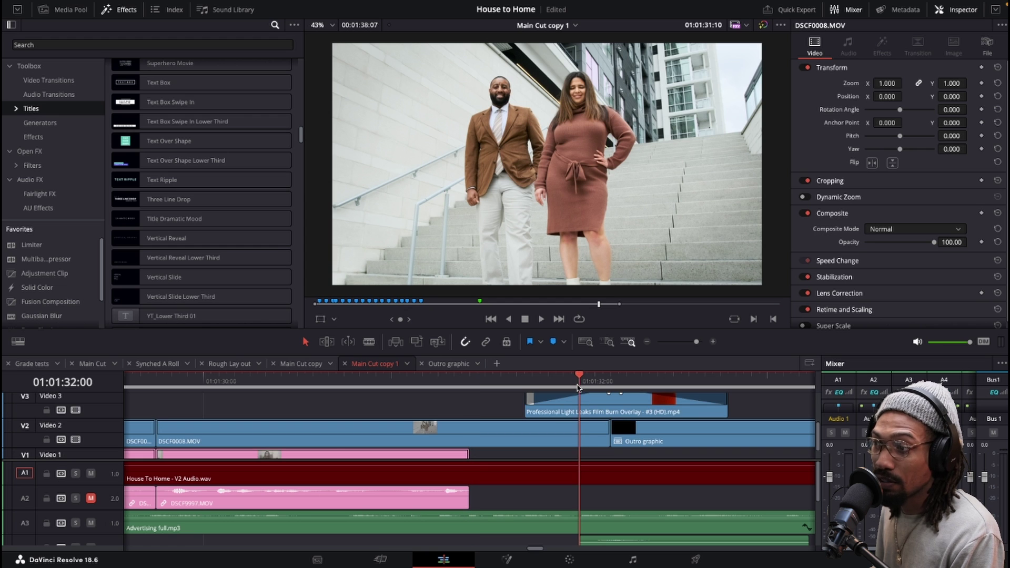
left_click(611, 385)
left_click(547, 405)
Step: Move the playhead to the light leak overlay's start at 01:01:31:17 and play the transition into the Outro graphic
scroll(547, 406, "up", 1)
scroll(380, 403, "up", 1)
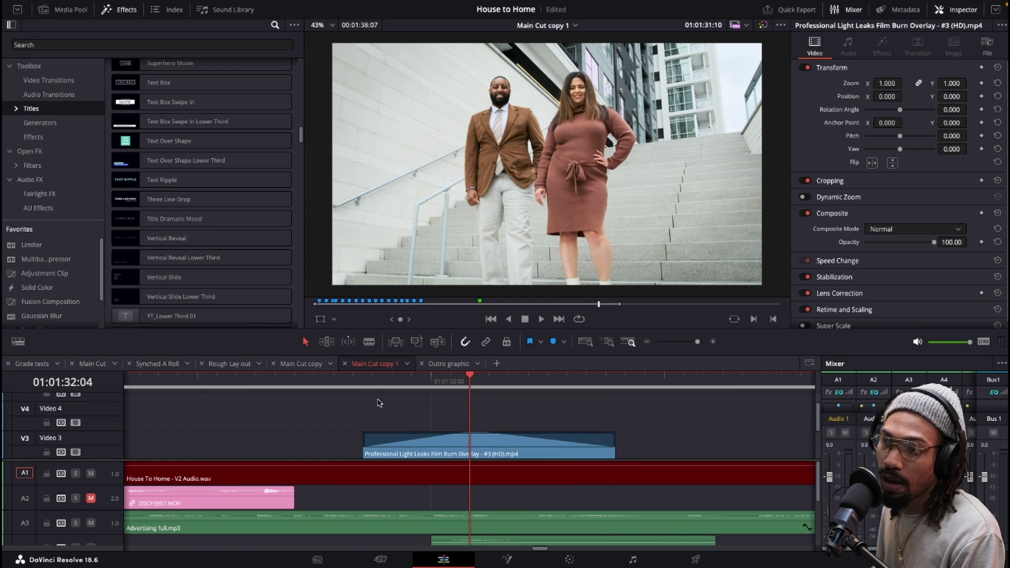
scroll(380, 403, "down", 1)
left_click(367, 387)
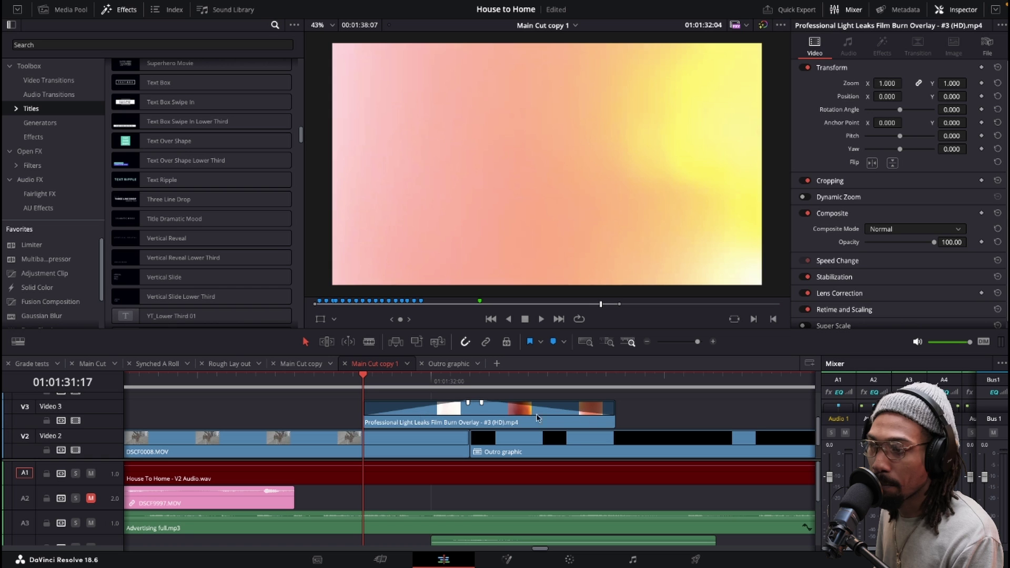
key("space")
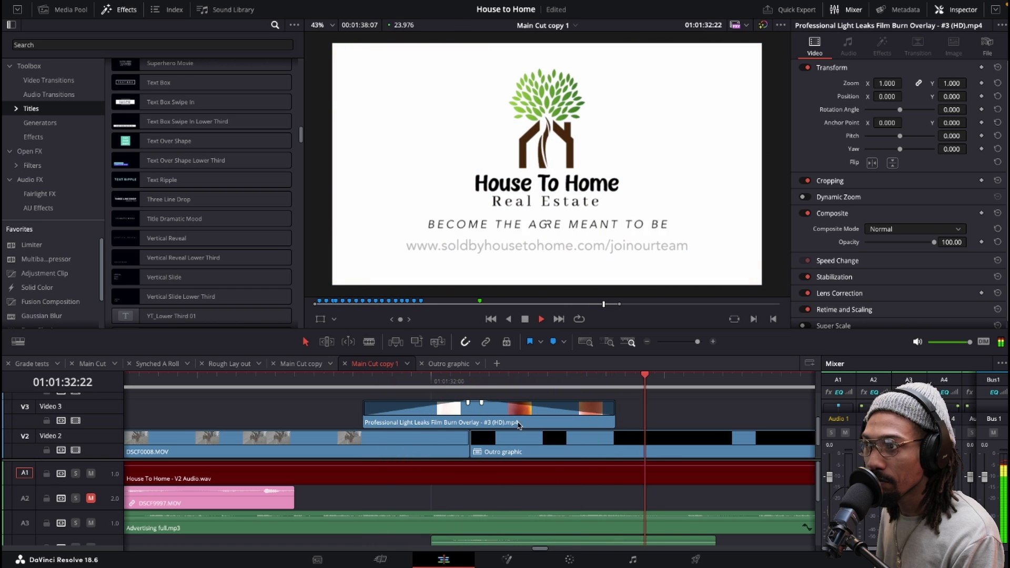
scroll(510, 426, "down", 3)
key("space")
Step: Disable the Professional Light Leaks Film Burn Overlay clip on V3 and play the cut into the Outro graphic without it
scroll(509, 428, "down", 1)
scroll(508, 428, "down", 3)
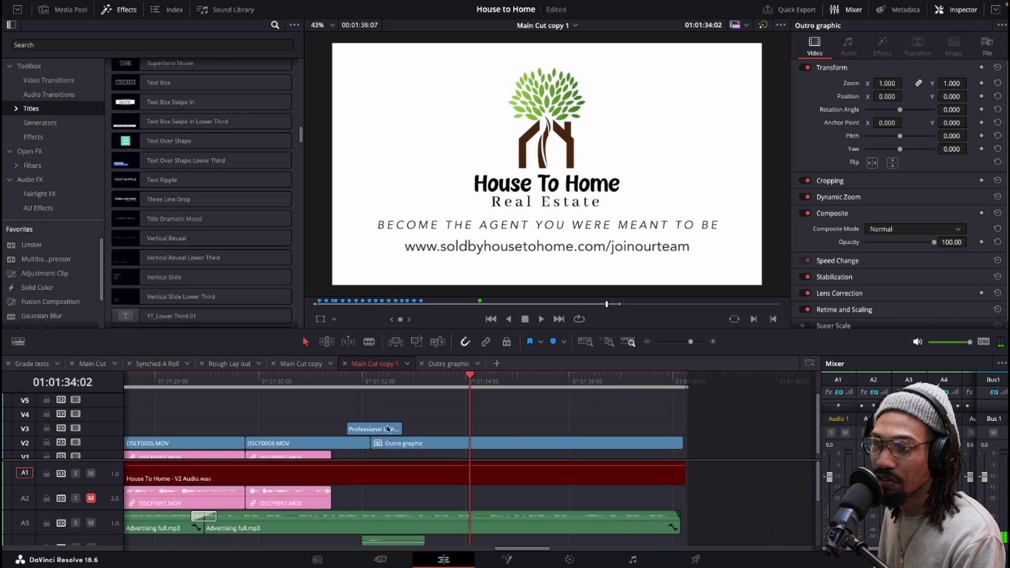
left_click(377, 430)
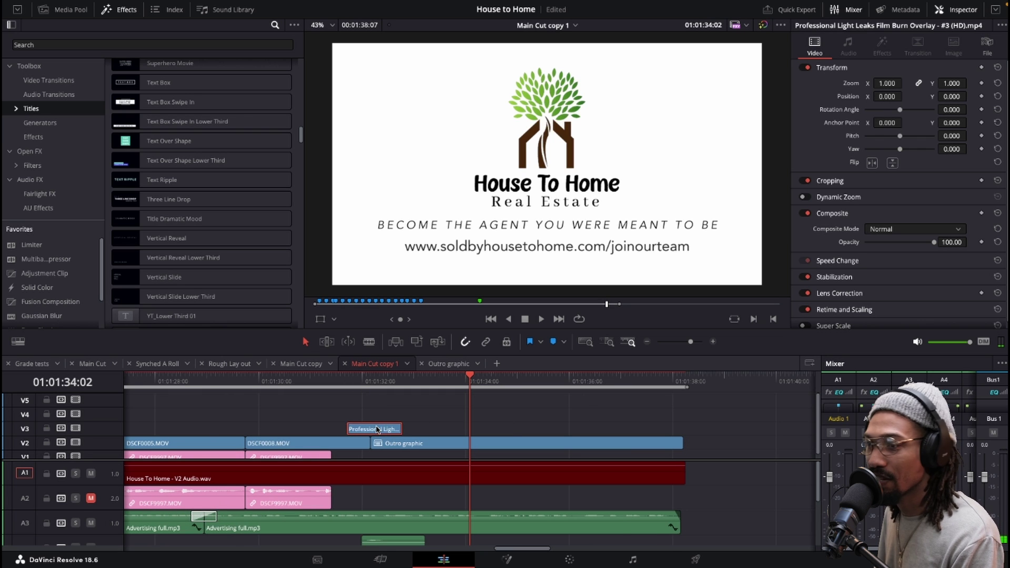
left_click(335, 381)
key("space")
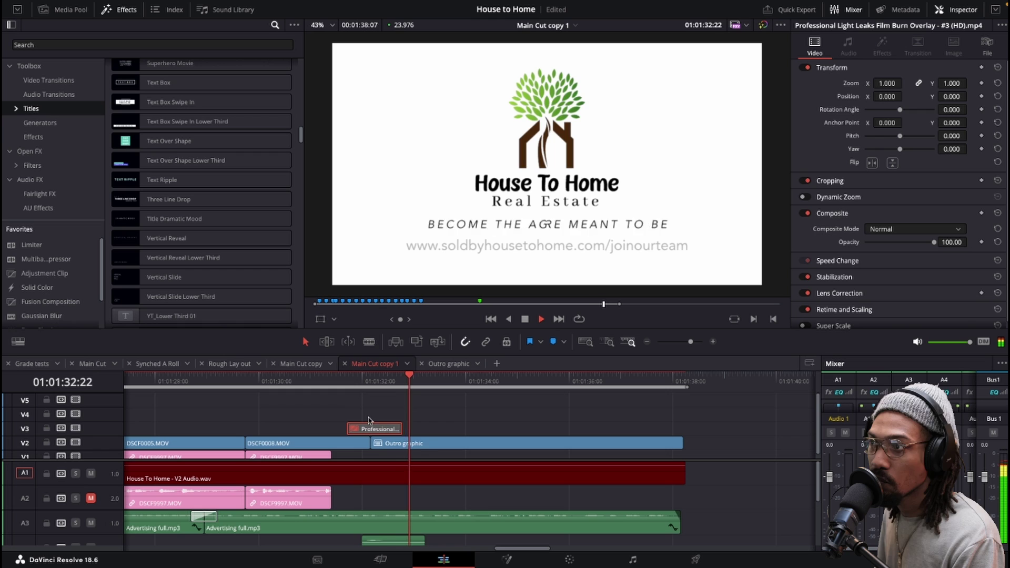
left_click(343, 387)
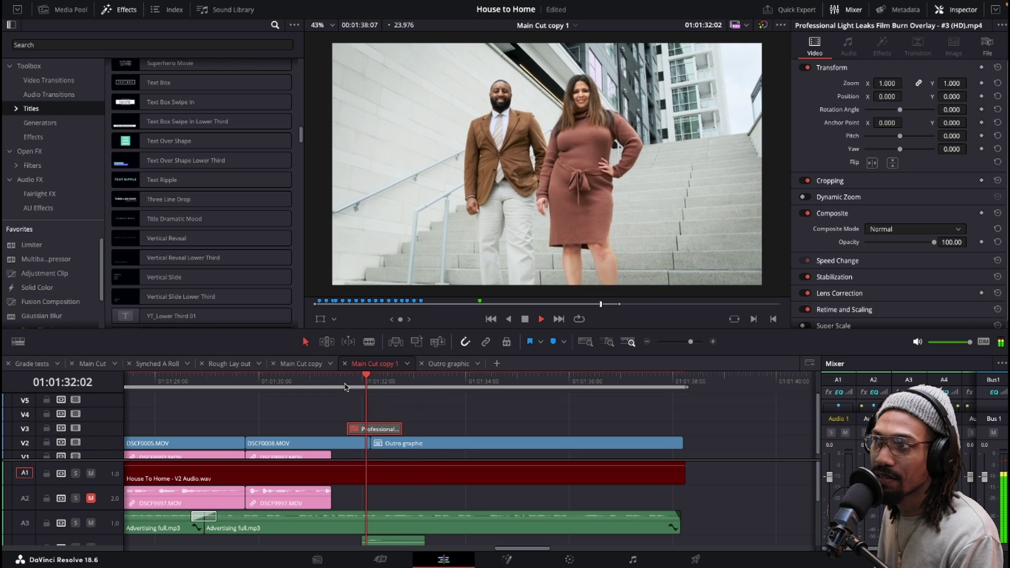
left_click(345, 386)
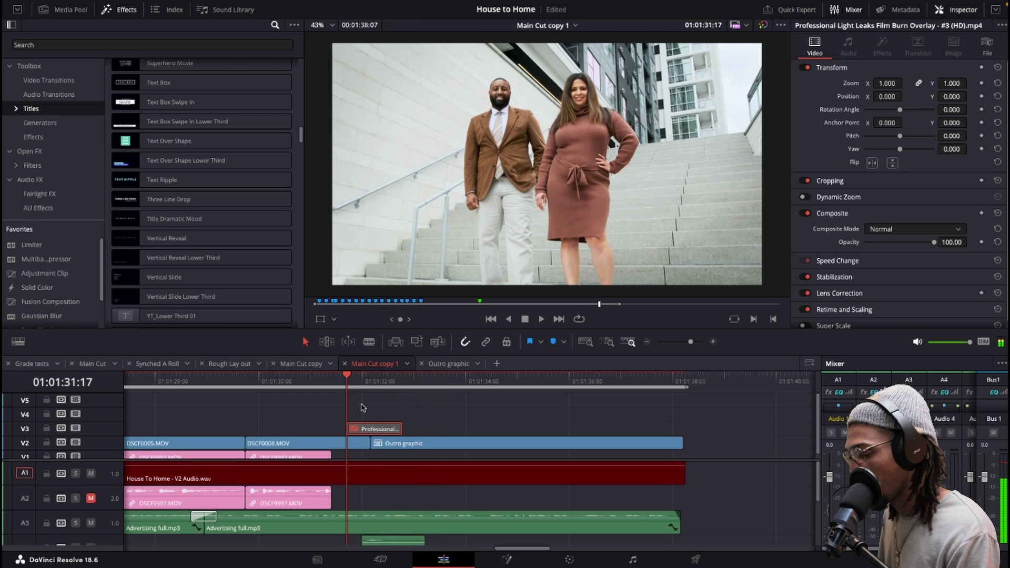
Step: Re-enable the light leak overlay clip on V3 and replay the transition into the Outro graphic from before the overlay
right_click(370, 432)
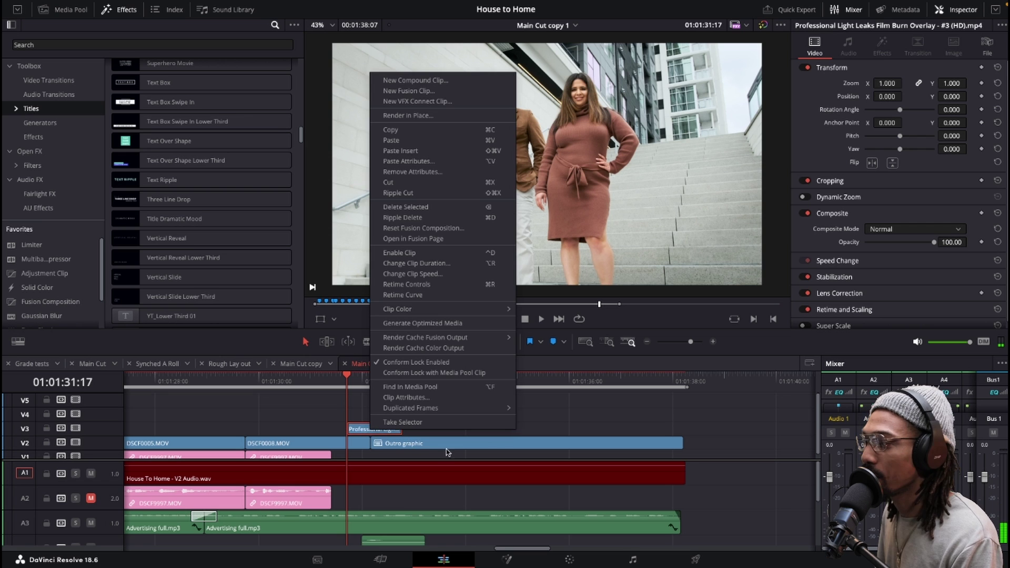
left_click(532, 435)
key("space")
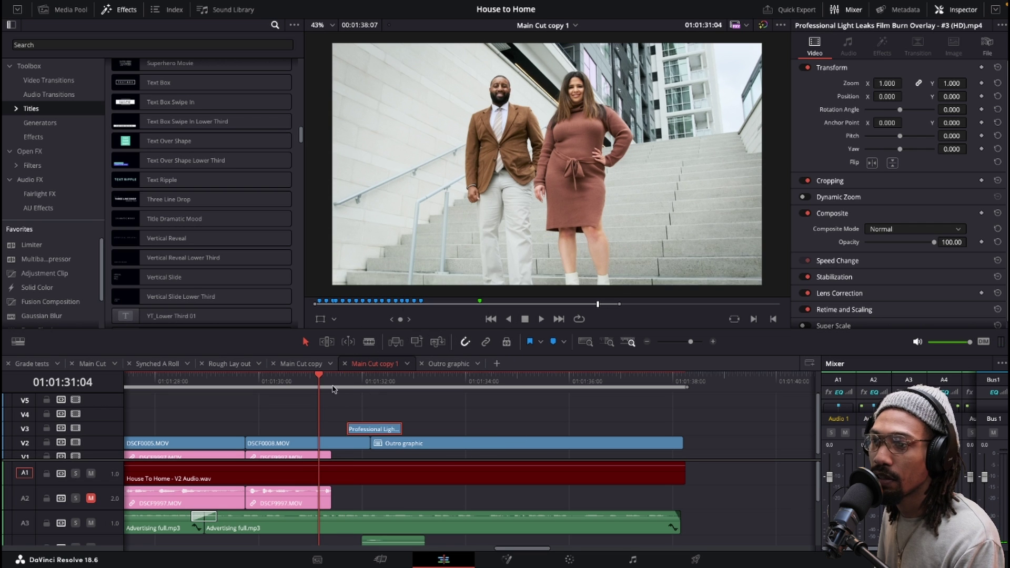
left_click(358, 404)
key("space")
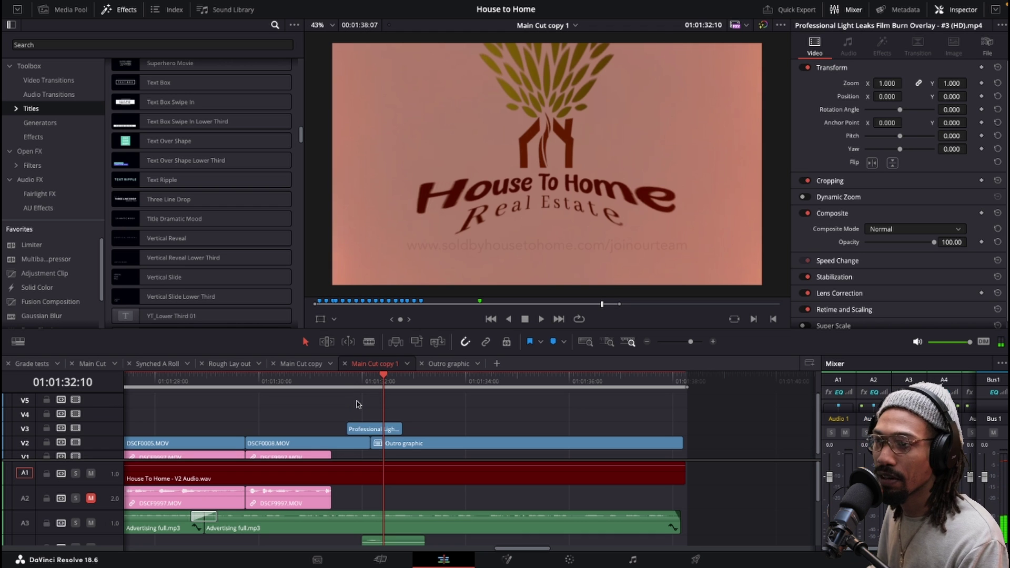
key("shift+Left")
key("space")
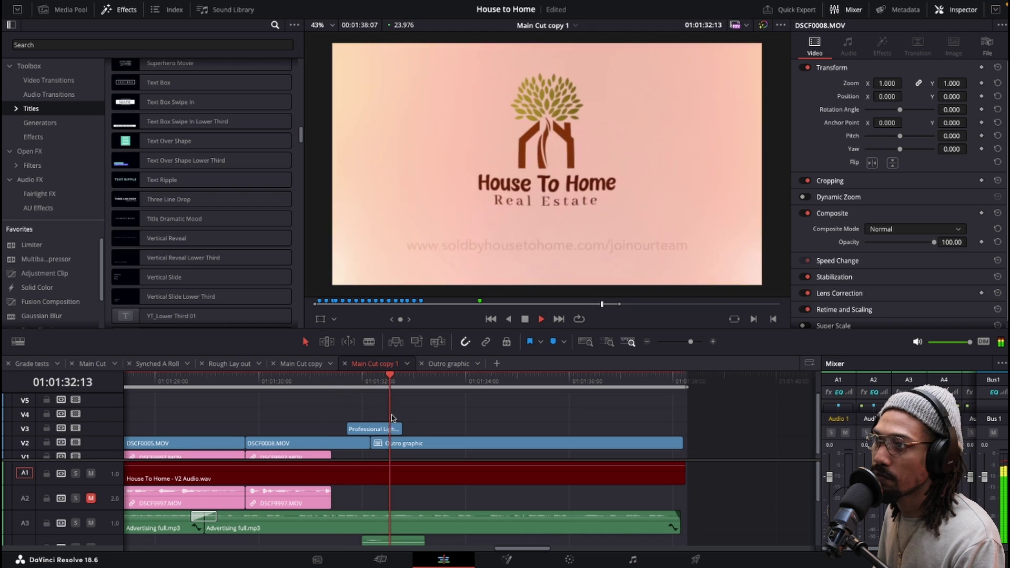
key("space")
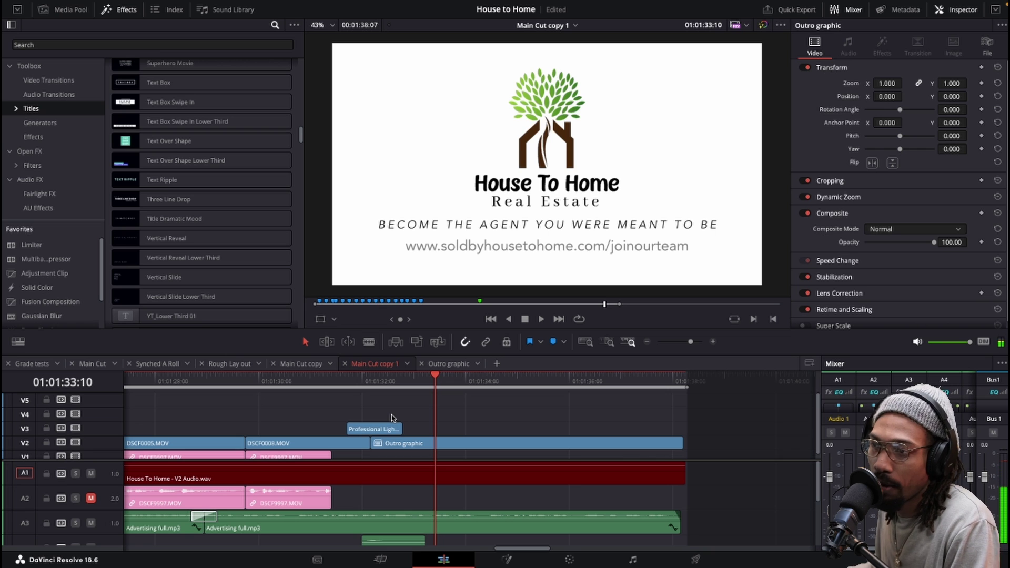
Step: Play the rest of the Outro graphic on V2 into its closing fade-out, past 01:01:36:20
key("space")
key("super+minus")
key("super+minus")
key("super+minus")
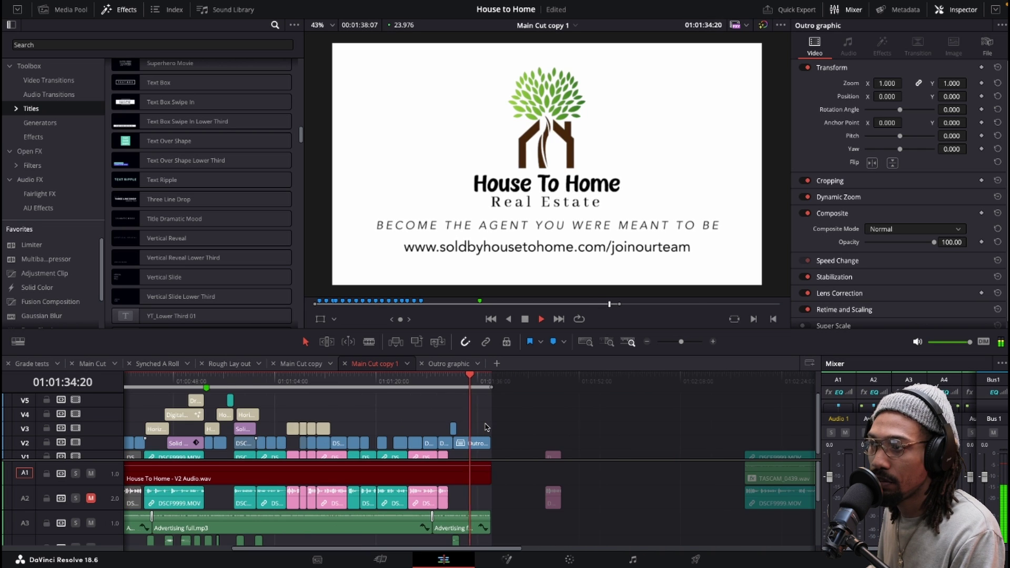
scroll(485, 431, "up", 3)
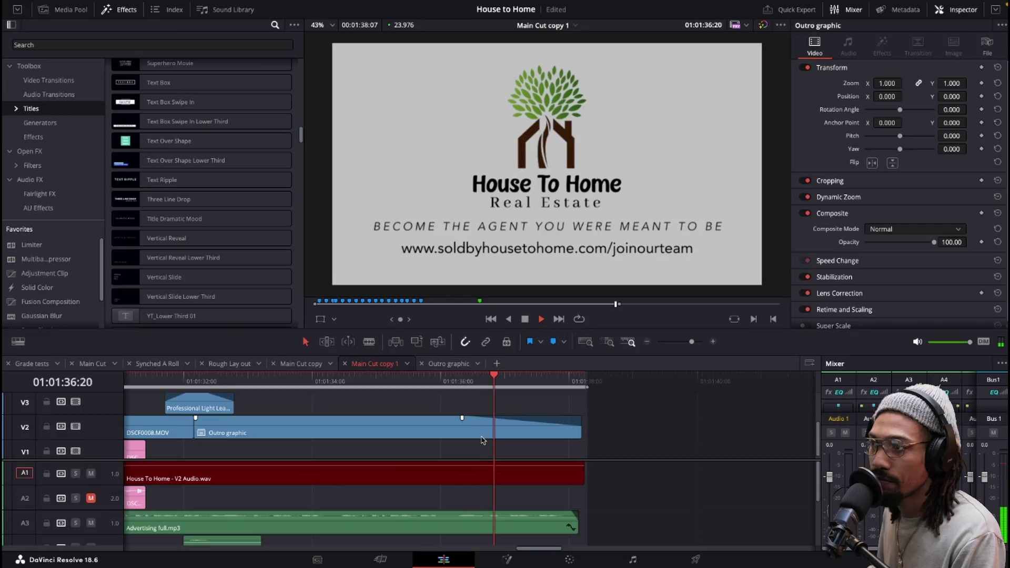